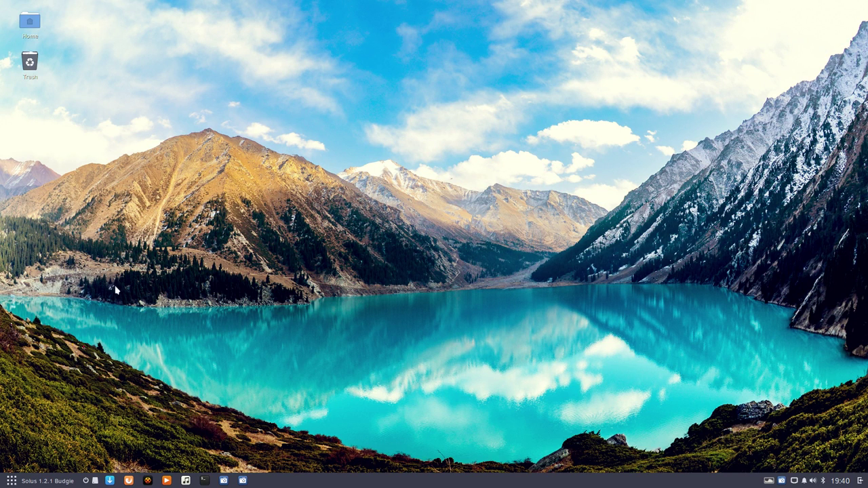
Step: Launch Software Center, move it top-right, browse Third Party apps, then return to Home
{"action": "left_click", "coordinate": [110, 481]}
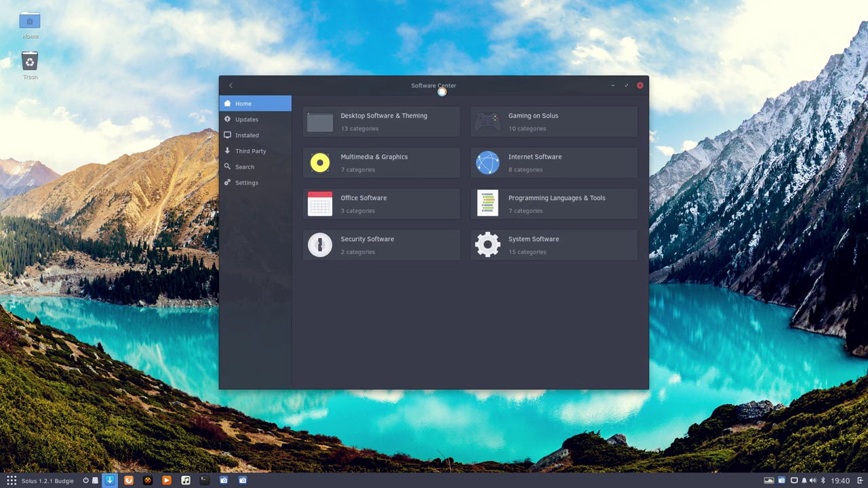
{"action": "left_click_drag", "start_coordinate": [442, 89], "coordinate": [651, 26]}
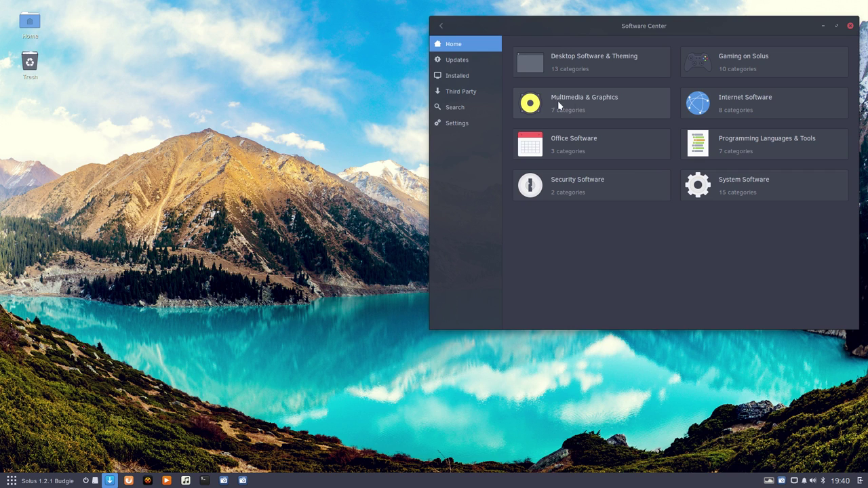
{"action": "left_click", "coordinate": [460, 93]}
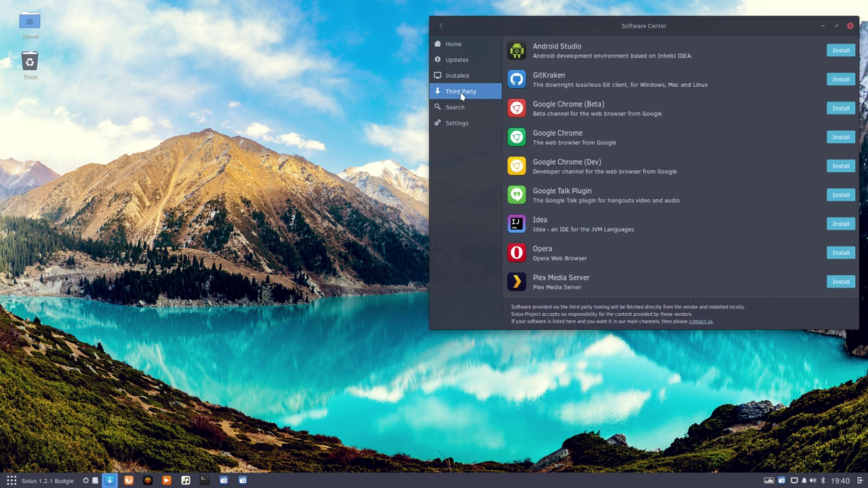
{"action": "scroll", "coordinate": [584, 101], "scroll_direction": "down", "scroll_amount": 5}
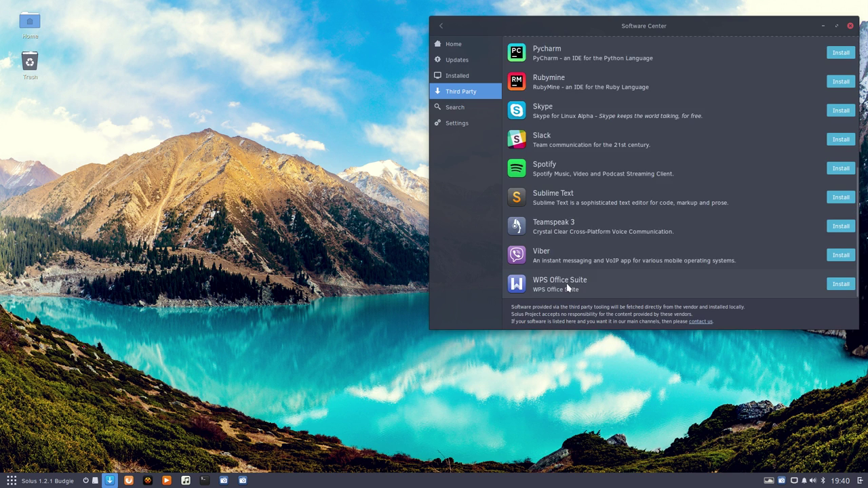
{"action": "scroll", "coordinate": [567, 286], "scroll_direction": "up", "scroll_amount": 3}
{"action": "scroll", "coordinate": [567, 283], "scroll_direction": "up", "scroll_amount": 3}
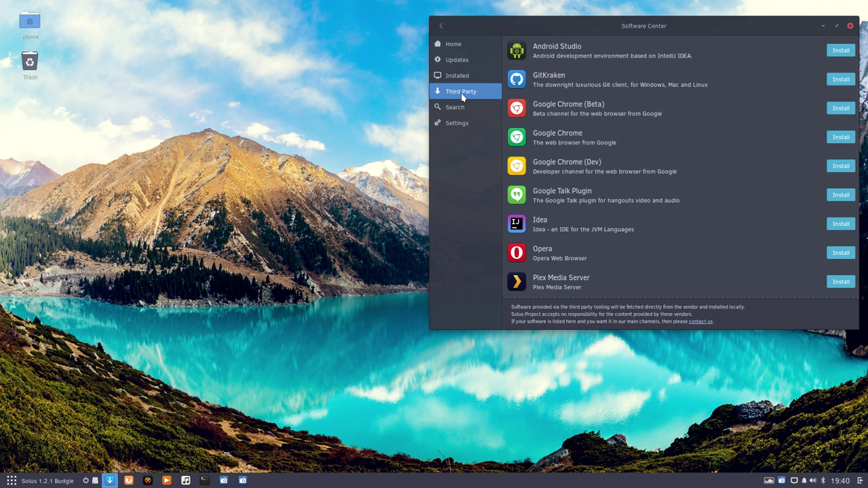
{"action": "scroll", "coordinate": [594, 121], "scroll_direction": "down", "scroll_amount": 5}
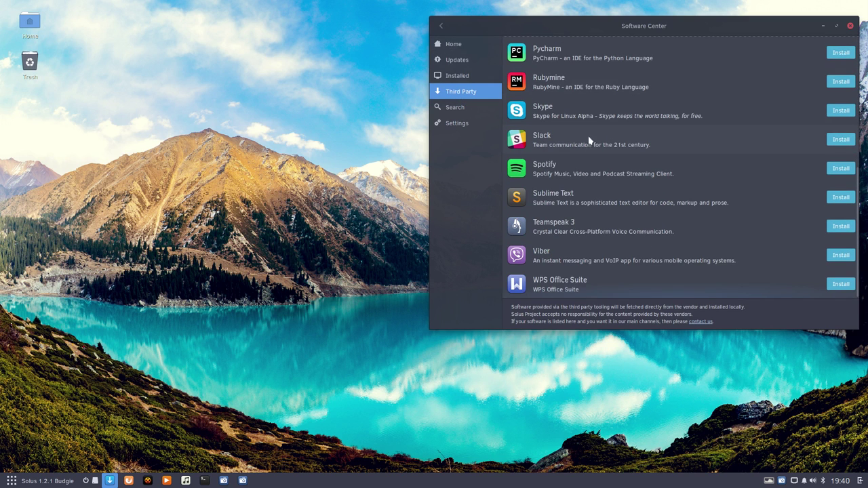
{"action": "scroll", "coordinate": [606, 140], "scroll_direction": "up", "scroll_amount": 5}
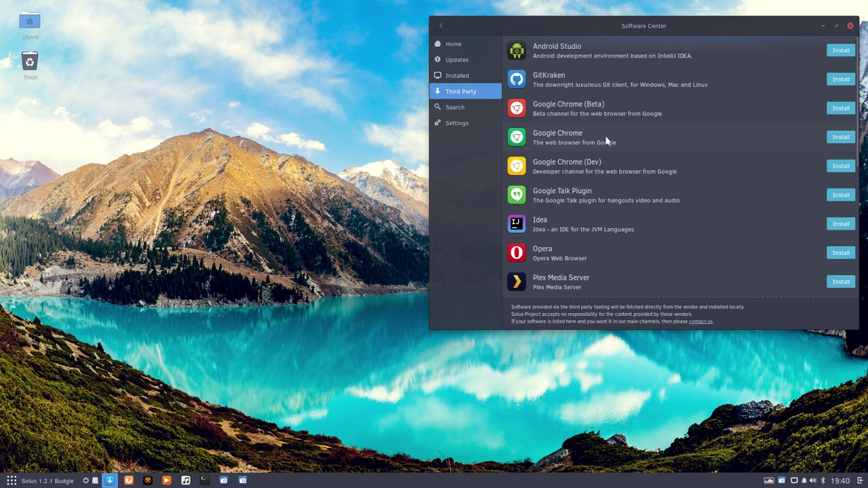
{"action": "left_click", "coordinate": [462, 43]}
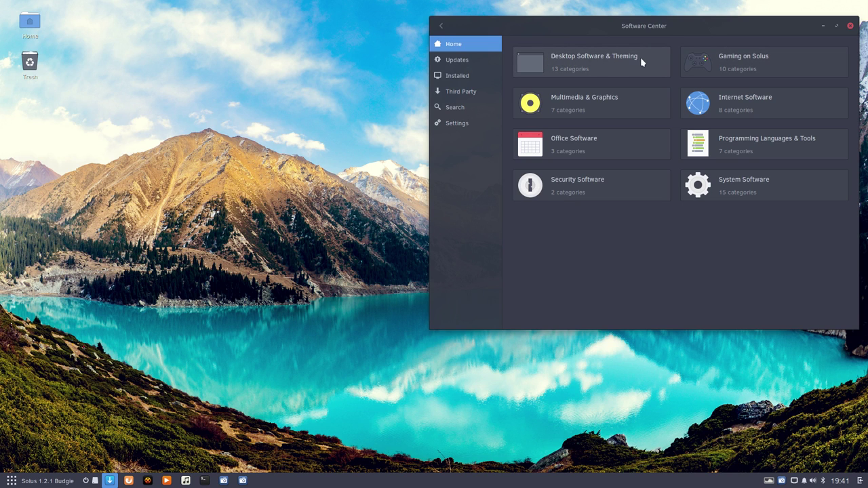
Step: Open Desktop Software & Theming, view budgie-desktop-branding under Budgie Desktop, then go back to the subcategories
{"action": "left_click", "coordinate": [610, 58]}
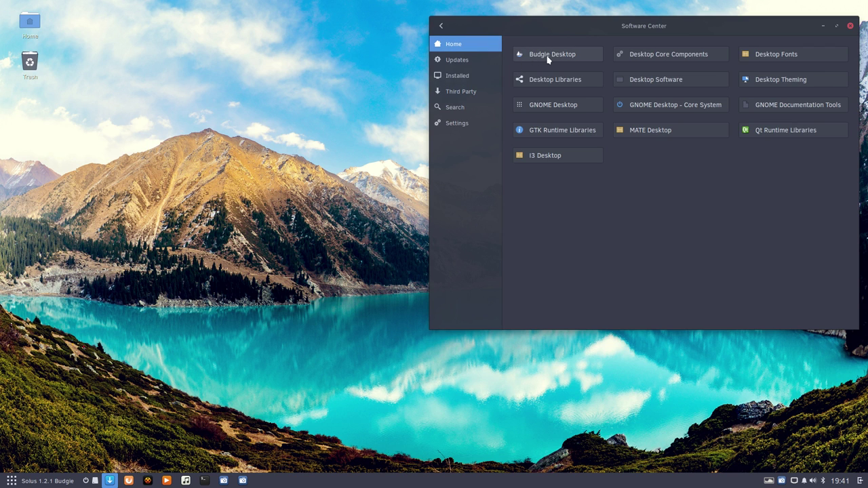
{"action": "left_click", "coordinate": [47, 482]}
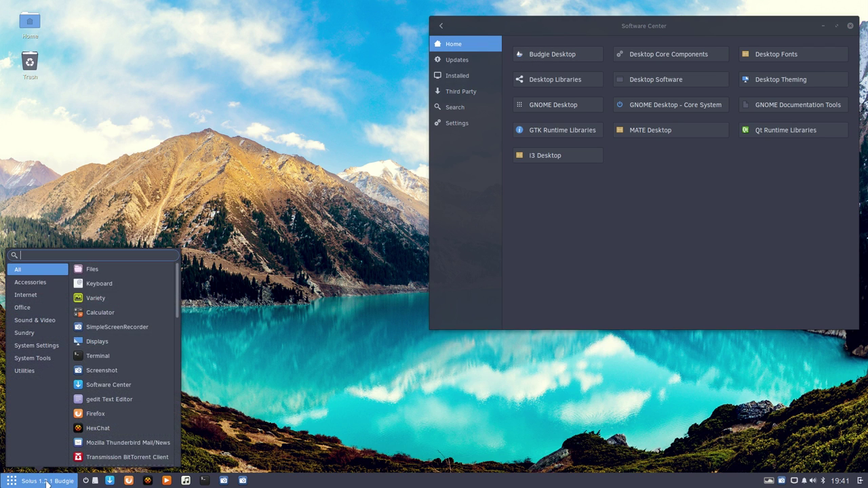
{"action": "left_click", "coordinate": [519, 62]}
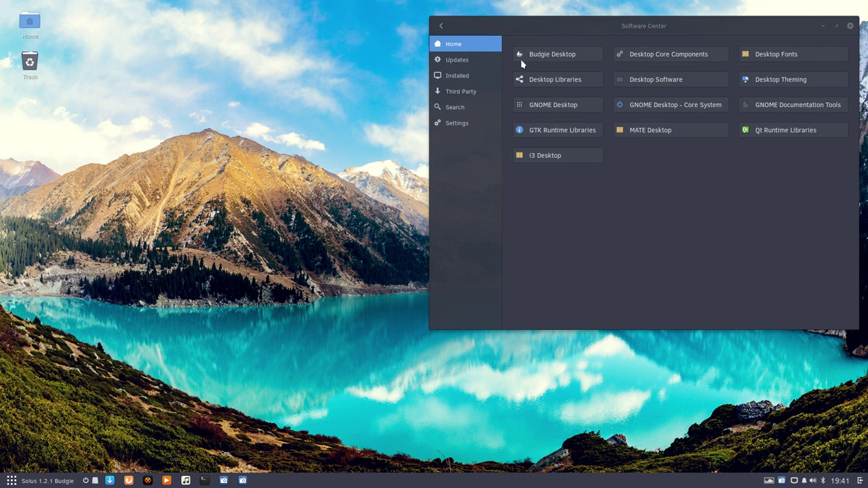
{"action": "left_click", "coordinate": [524, 61]}
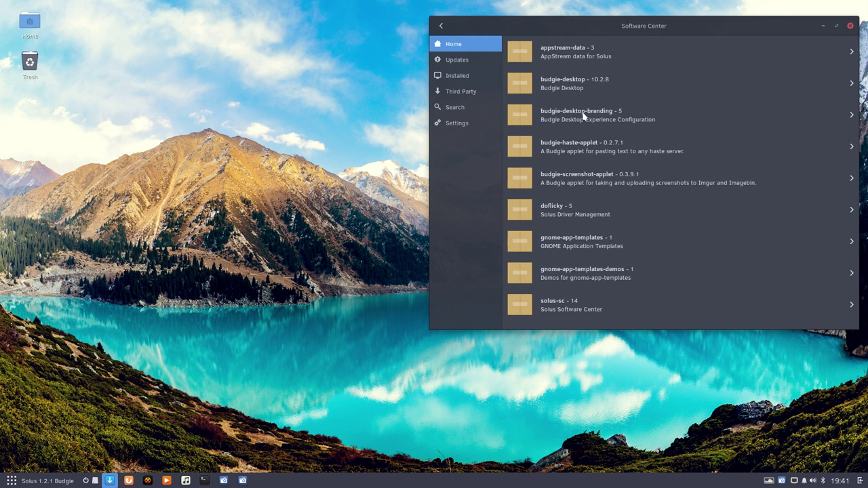
{"action": "left_click", "coordinate": [588, 125]}
{"action": "left_click", "coordinate": [439, 26]}
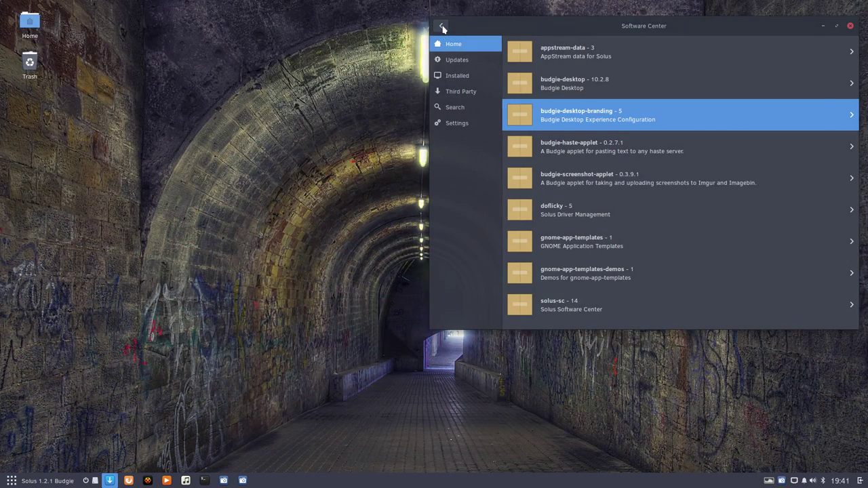
{"action": "left_click", "coordinate": [442, 27]}
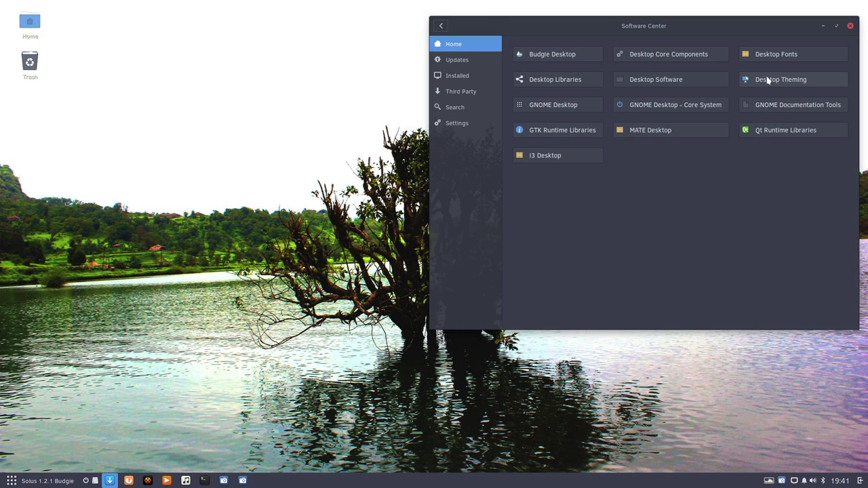
Step: List the Desktop Theming packages and move the store window toward the screen centre
{"action": "left_click", "coordinate": [780, 80]}
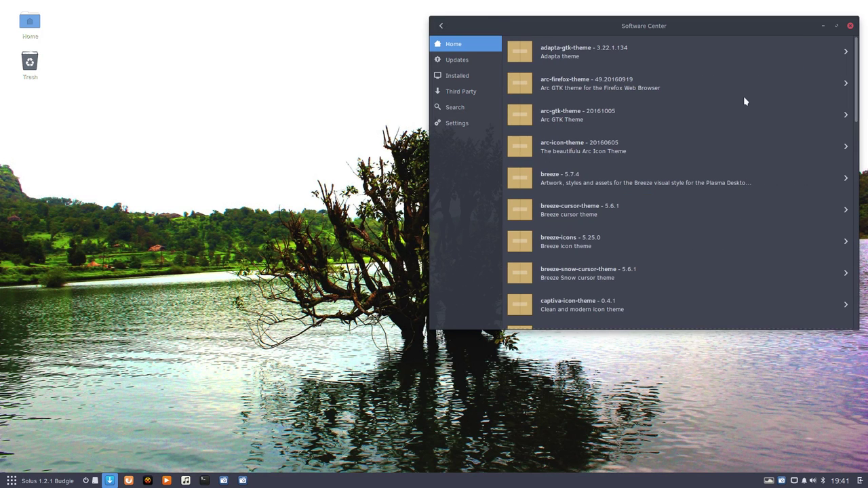
{"action": "left_click_drag", "start_coordinate": [647, 25], "coordinate": [473, 25]}
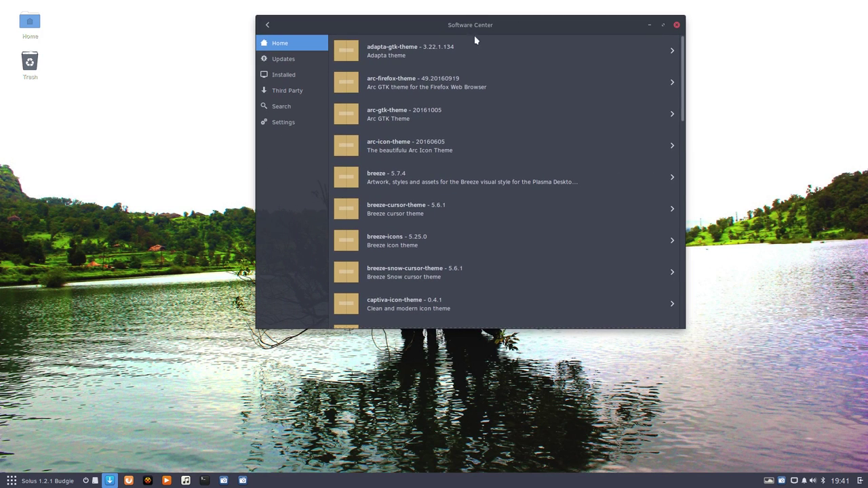
{"action": "left_click", "coordinate": [26, 483]}
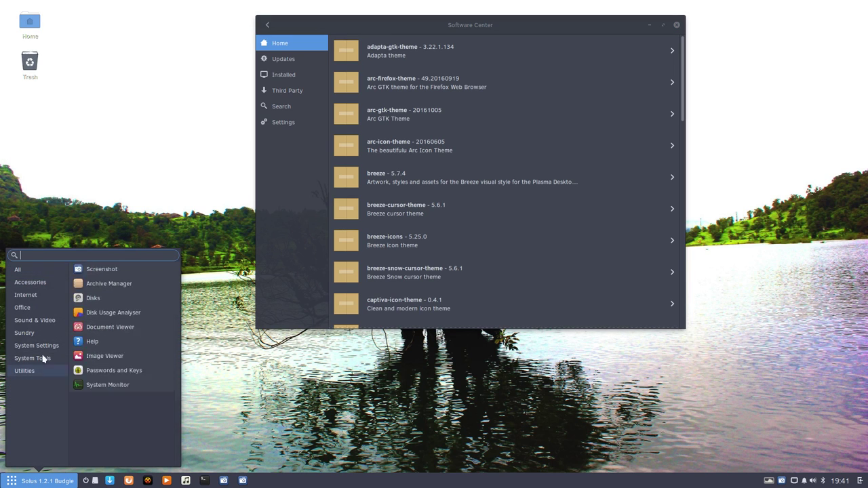
{"action": "mouse_move", "coordinate": [41, 291]}
{"action": "mouse_move", "coordinate": [47, 270]}
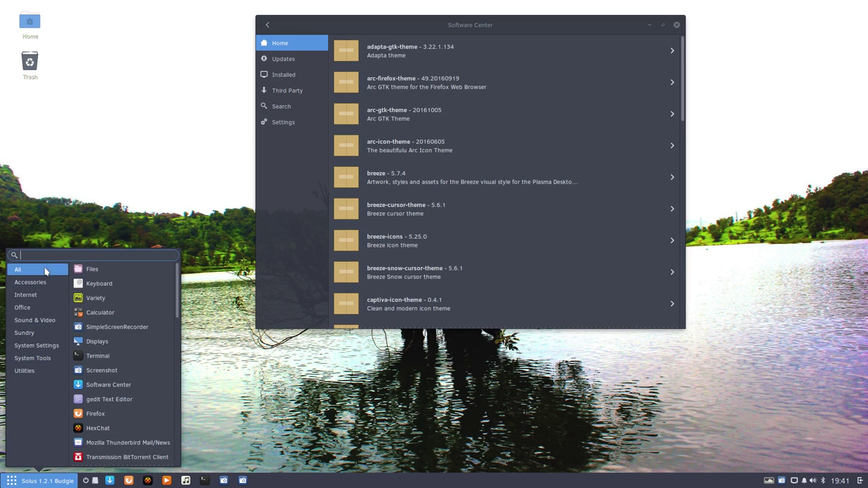
{"action": "left_click", "coordinate": [624, 105]}
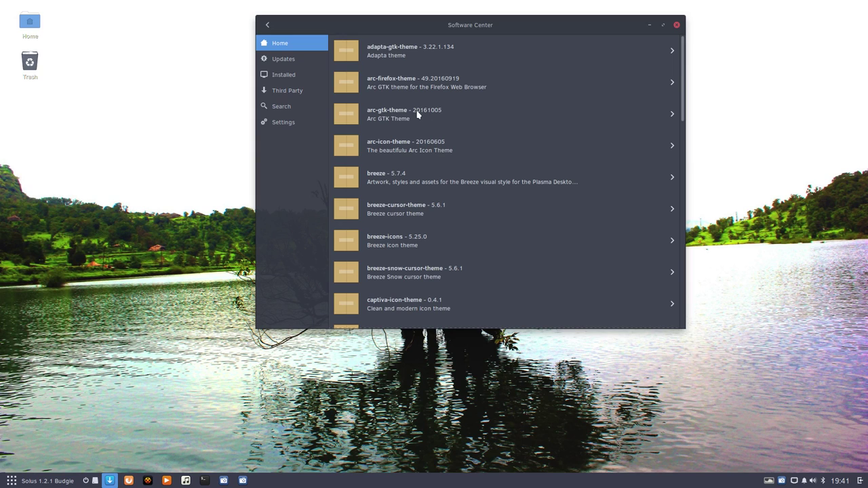
Step: Glance at the applications menu and calendar/sound sidebar, then open the Home folder
{"action": "left_click", "coordinate": [50, 479]}
{"action": "mouse_move", "coordinate": [27, 295]}
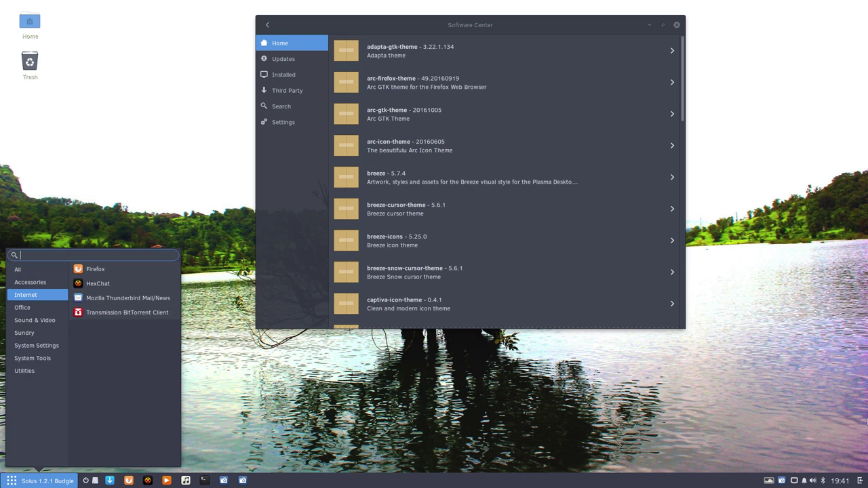
{"action": "left_click", "coordinate": [860, 481]}
{"action": "left_click", "coordinate": [860, 481]}
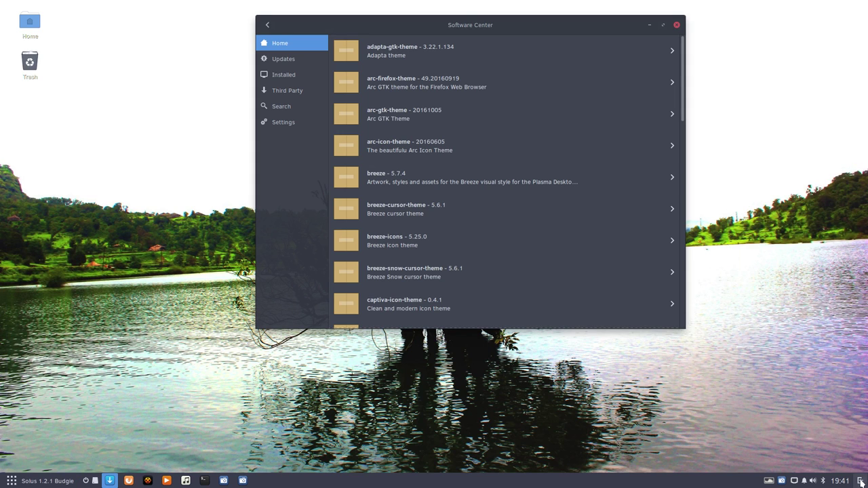
{"action": "left_click", "coordinate": [860, 480]}
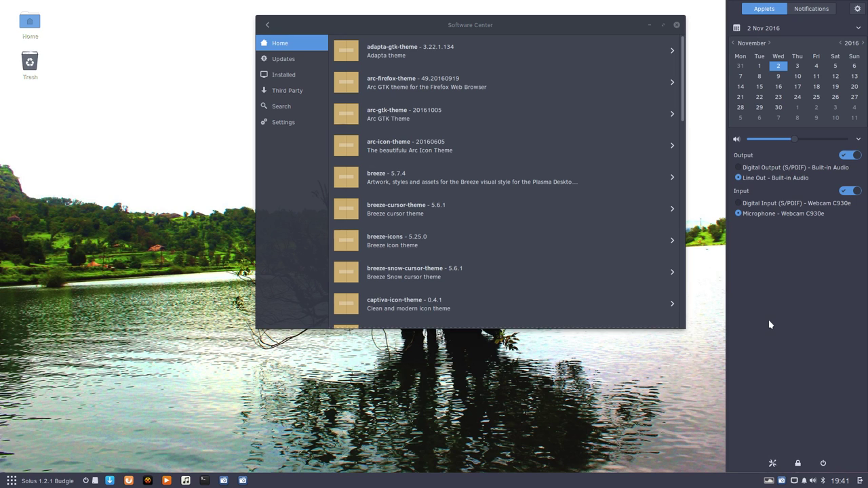
{"action": "left_click", "coordinate": [158, 135]}
{"action": "left_click", "coordinate": [33, 26]}
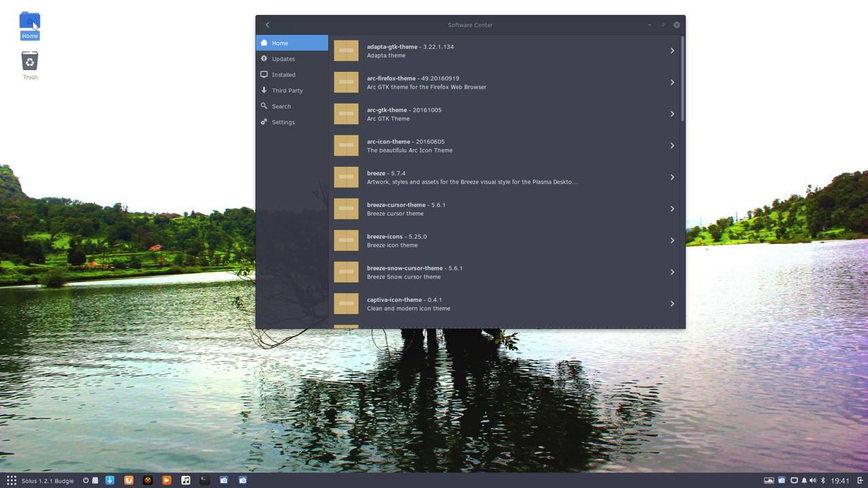
{"action": "double_click", "coordinate": [32, 25]}
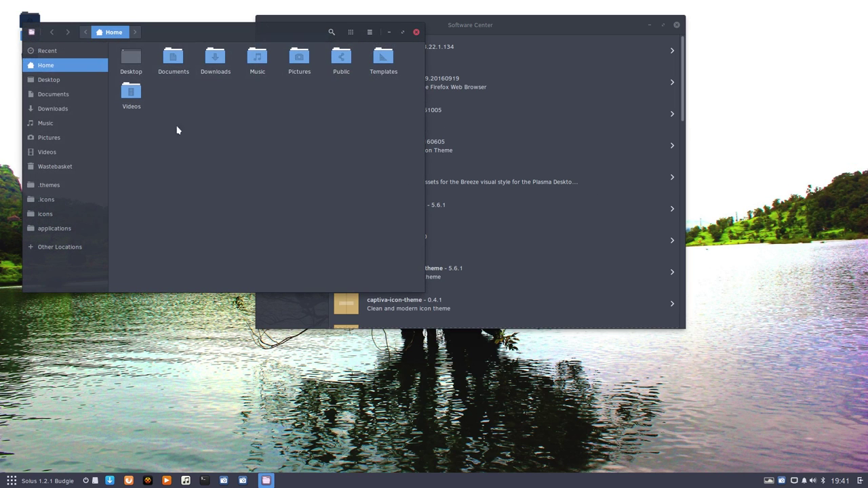
Step: Close the Home folder and show the elementary-icon-theme 4.0.1-8 details with the store top-right
{"action": "left_click", "coordinate": [417, 31]}
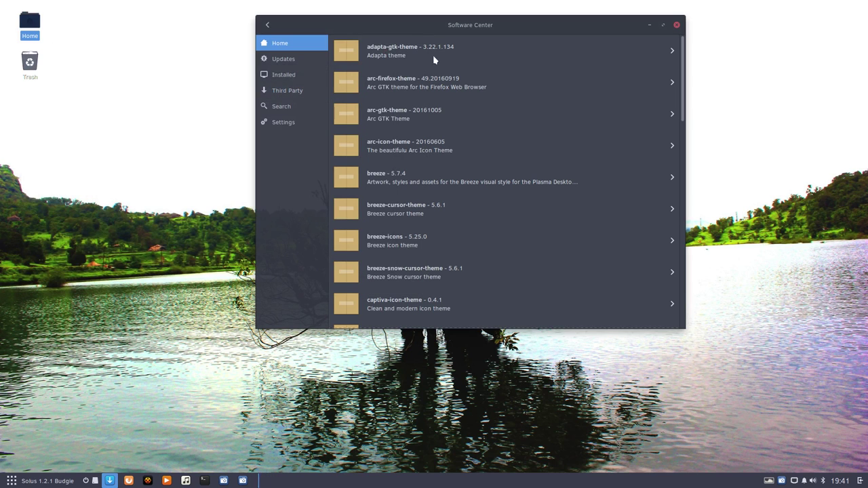
{"action": "scroll", "coordinate": [468, 181], "scroll_direction": "down", "scroll_amount": 2}
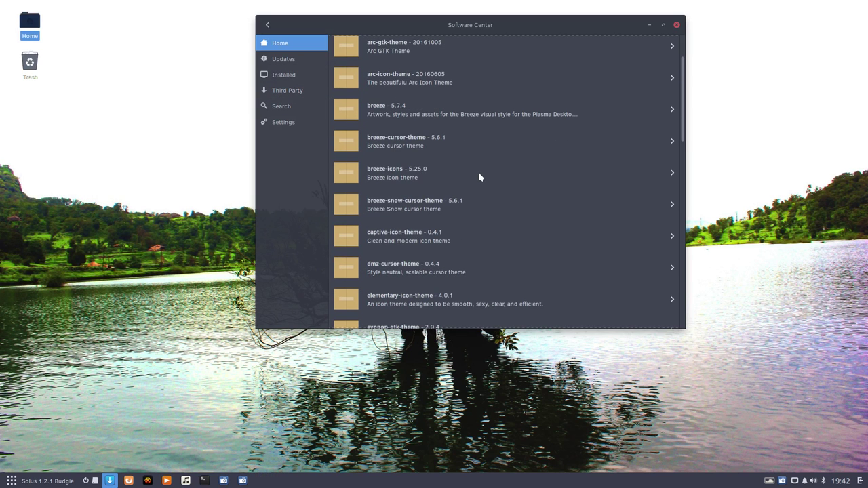
{"action": "scroll", "coordinate": [480, 177], "scroll_direction": "down", "scroll_amount": 2}
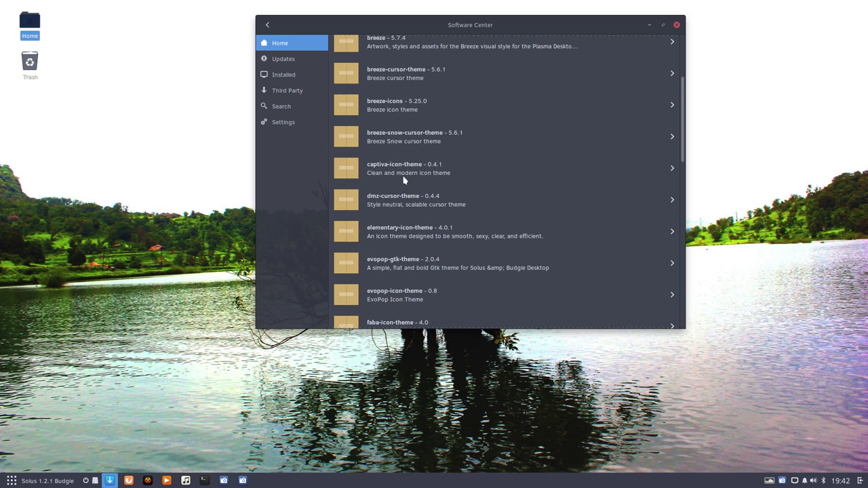
{"action": "scroll", "coordinate": [400, 196], "scroll_direction": "down", "scroll_amount": 2}
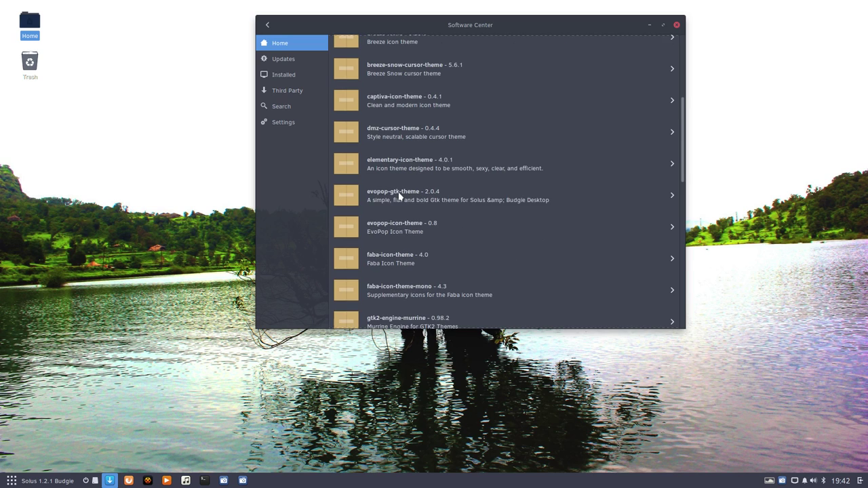
{"action": "left_click", "coordinate": [432, 167]}
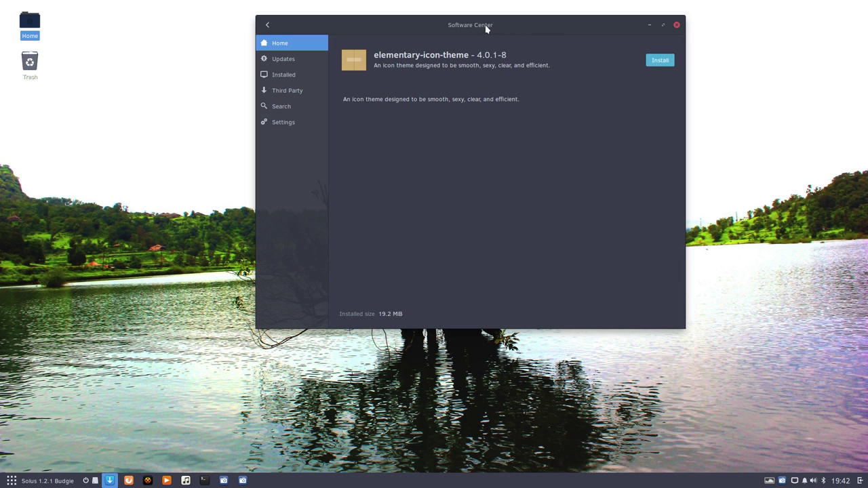
{"action": "left_click_drag", "start_coordinate": [486, 28], "coordinate": [661, 13]}
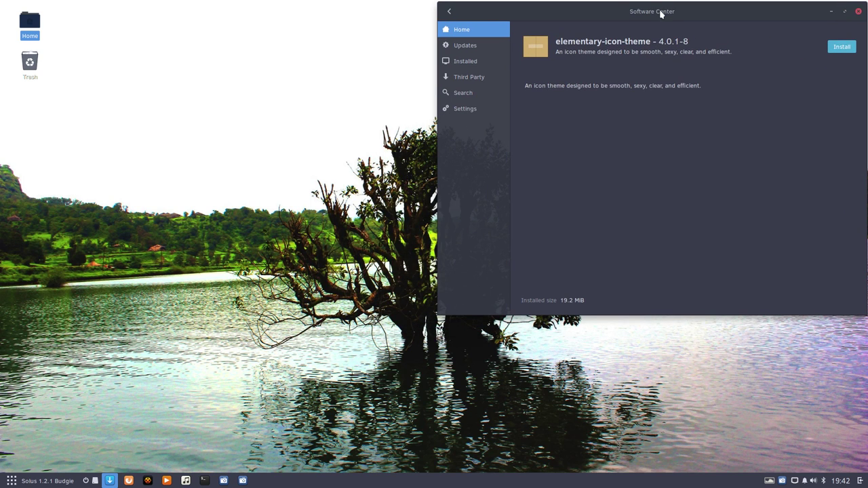
{"action": "left_click", "coordinate": [214, 161]}
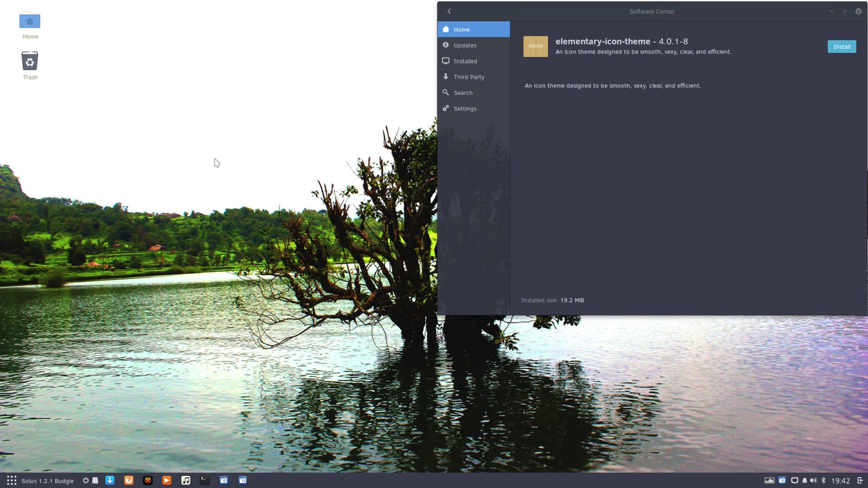
Step: Open a terminal and start typing the sudo eopkg install command for the icon theme
{"action": "key", "text": "ctrl+alt+t"}
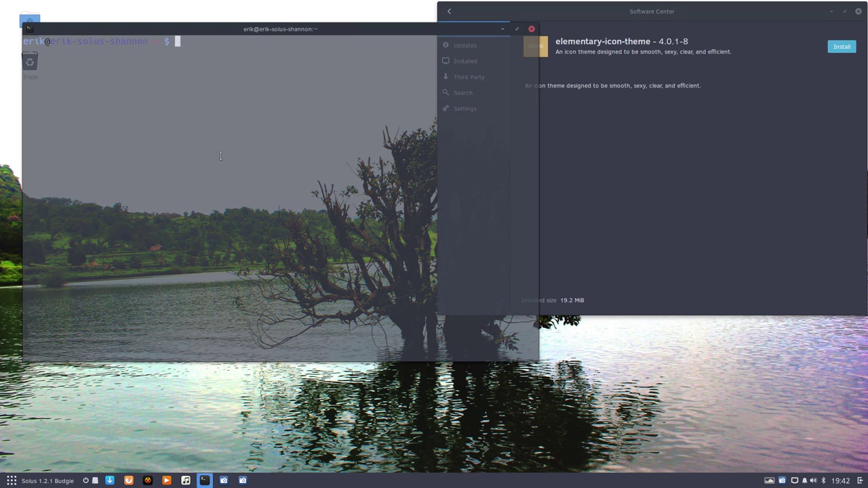
{"action": "left_click_drag", "start_coordinate": [286, 48], "coordinate": [279, 126]}
{"action": "type", "text": "sudo "}
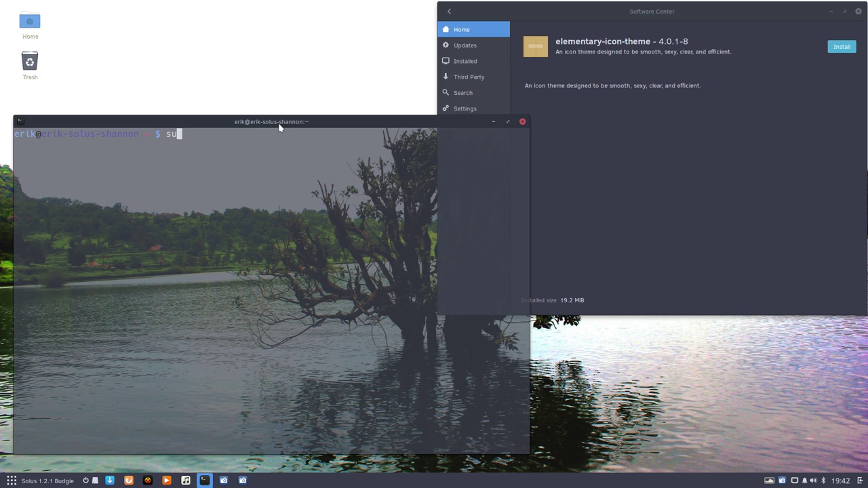
{"action": "type", "text": "eopkg it"}
{"action": "key", "text": "BackSpace"}
{"action": "key", "text": "BackSpace"}
{"action": "type", "text": "instal"}
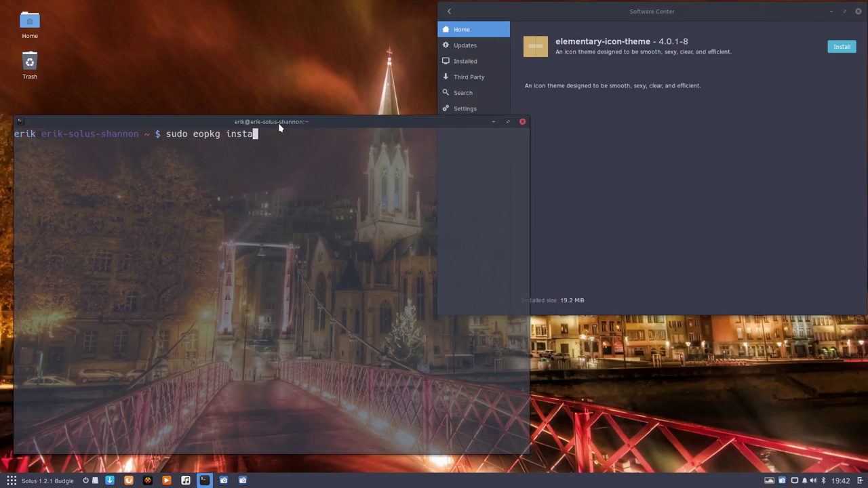
{"action": "key", "text": "BackSpace"}
{"action": "key", "text": "BackSpace"}
{"action": "key", "text": "BackSpace"}
{"action": "key", "text": "BackSpace"}
Step: Complete the package name to elementary-icon-theme, run the install and enter the account password
{"action": "key", "text": "BackSpace"}
{"action": "type", "text": "t "}
{"action": "type", "text": "ic"}
{"action": "type", "text": "on"}
{"action": "key", "text": "Tab"}
{"action": "key", "text": "BackSpace"}
{"action": "key", "text": "BackSpace"}
{"action": "key", "text": "BackSpace"}
{"action": "key", "text": "BackSpace"}
{"action": "key", "text": "BackSpace"}
{"action": "key", "text": "BackSpace"}
{"action": "key", "text": "BackSpace"}
{"action": "key", "text": "BackSpace"}
{"action": "key", "text": "BackSpace"}
{"action": "key", "text": "BackSpace"}
{"action": "key", "text": "BackSpace"}
{"action": "key", "text": "BackSpace"}
{"action": "key", "text": "BackSpace"}
{"action": "key", "text": "BackSpace"}
{"action": "key", "text": "BackSpace"}
{"action": "key", "text": "BackSpace"}
{"action": "key", "text": "BackSpace"}
{"action": "key", "text": "BackSpace"}
{"action": "type", "text": "ele"}
{"action": "key", "text": "Tab"}
{"action": "key", "text": "Tab"}
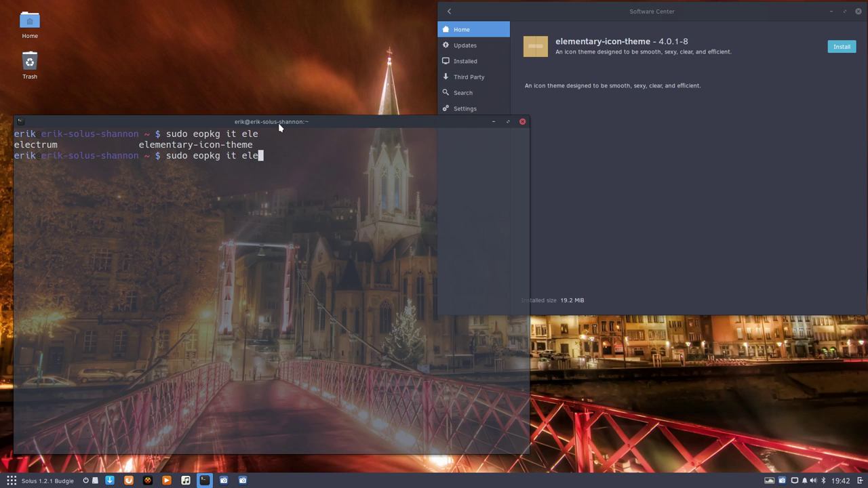
{"action": "type", "text": "men"}
{"action": "key", "text": "Tab"}
{"action": "key", "text": "Return"}
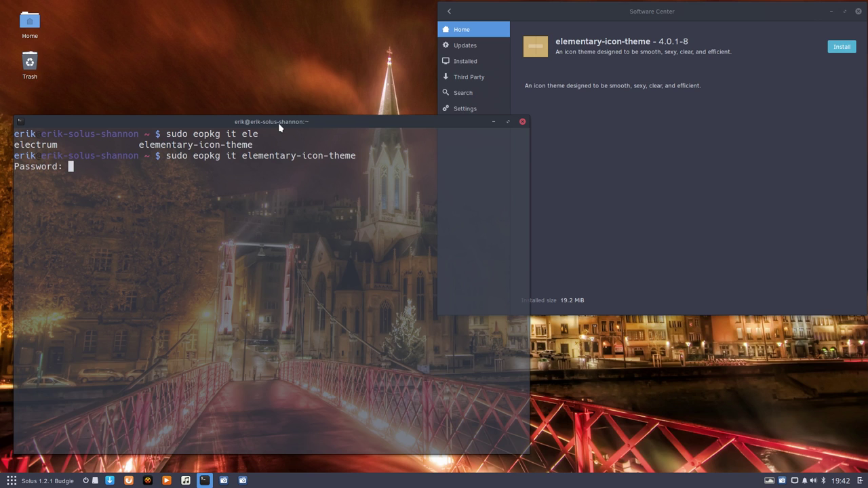
{"action": "key", "text": "Return"}
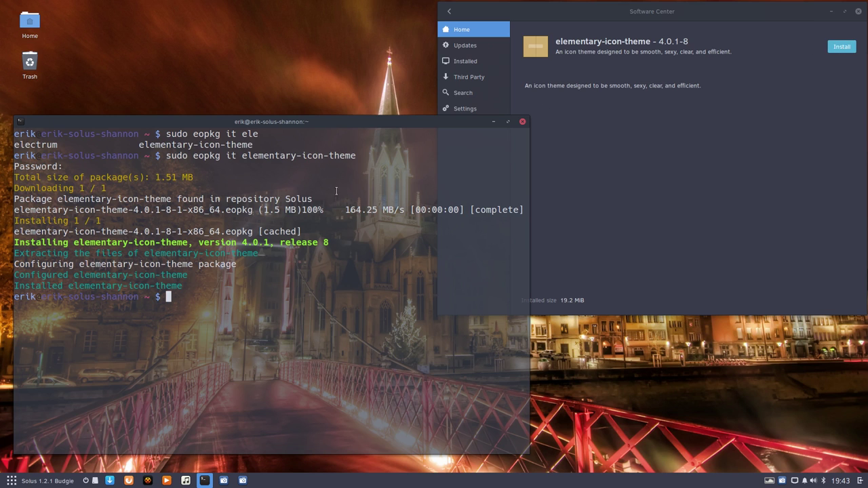
Step: Select the install command line in the terminal and move the terminal to the right
{"action": "left_click_drag", "start_coordinate": [164, 156], "coordinate": [269, 151]}
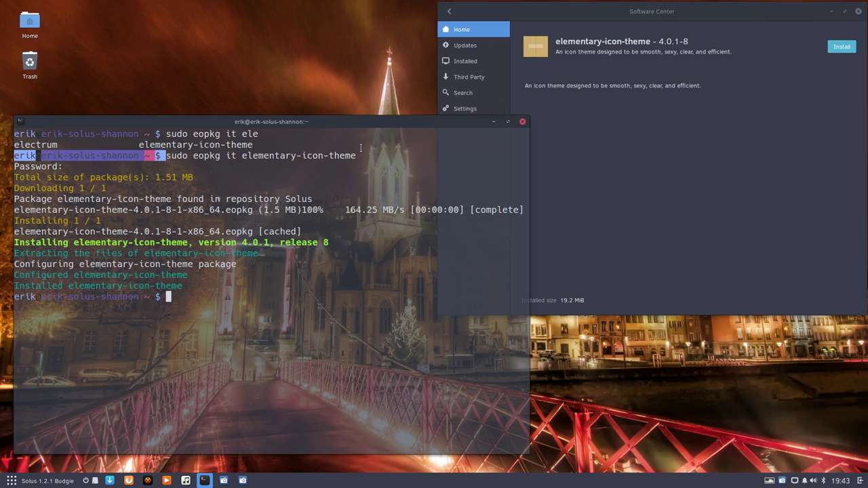
{"action": "left_click_drag", "start_coordinate": [361, 147], "coordinate": [367, 154]}
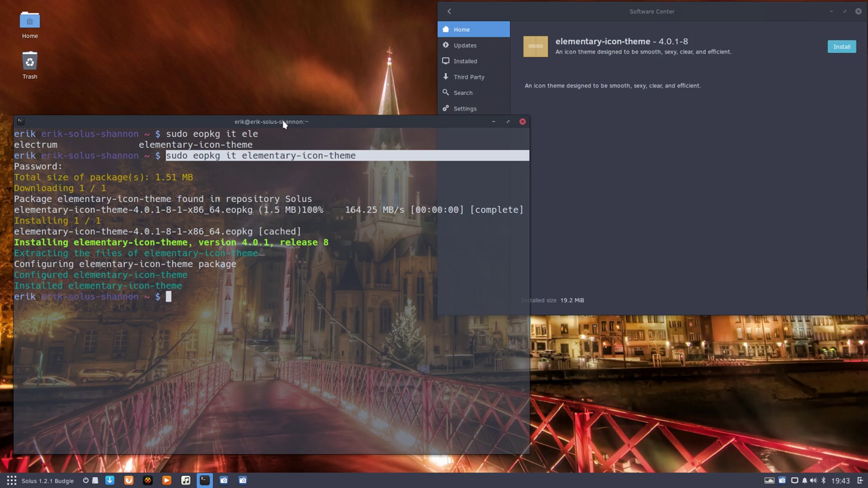
{"action": "left_click_drag", "start_coordinate": [283, 124], "coordinate": [567, 114]}
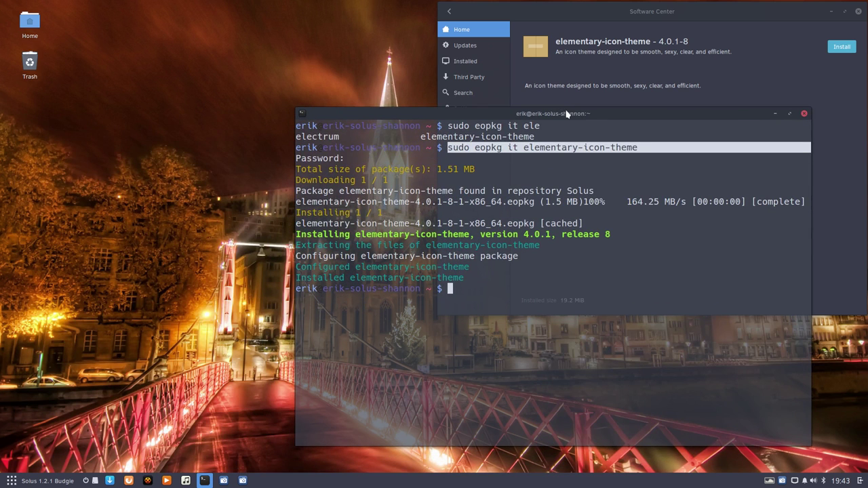
Step: Create a new folder named Scripts on the desktop
{"action": "right_click", "coordinate": [35, 149]}
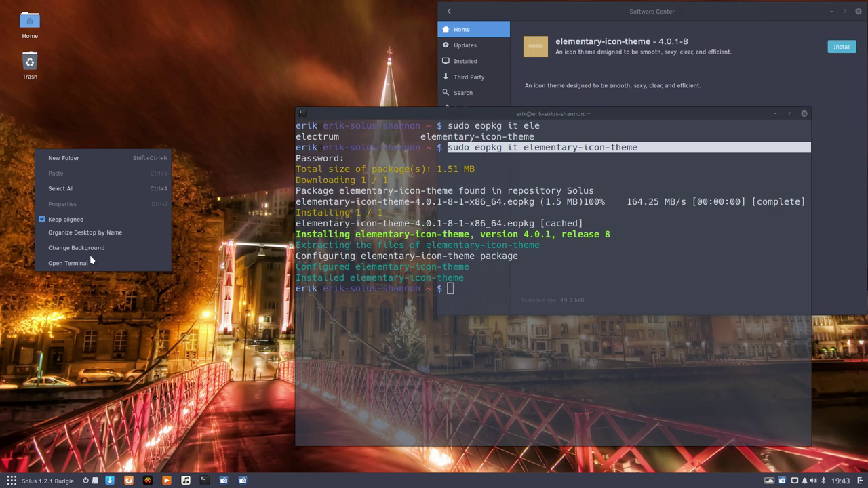
{"action": "left_click", "coordinate": [78, 158]}
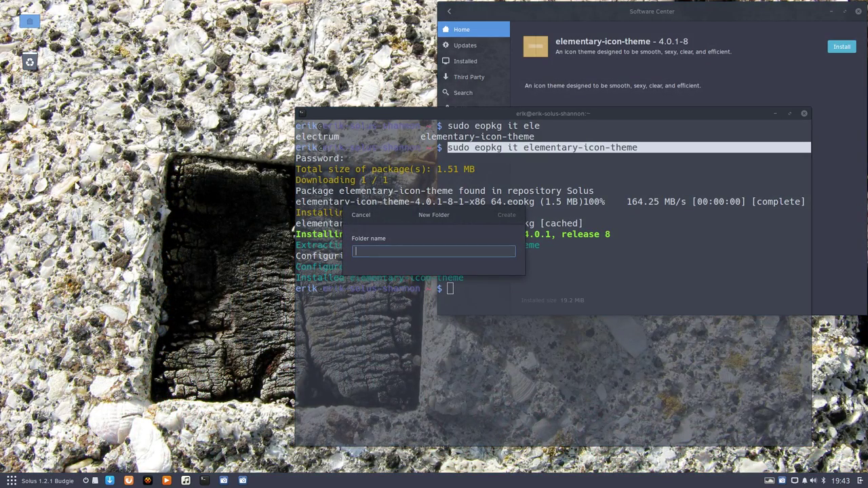
{"action": "type", "text": ".icons"}
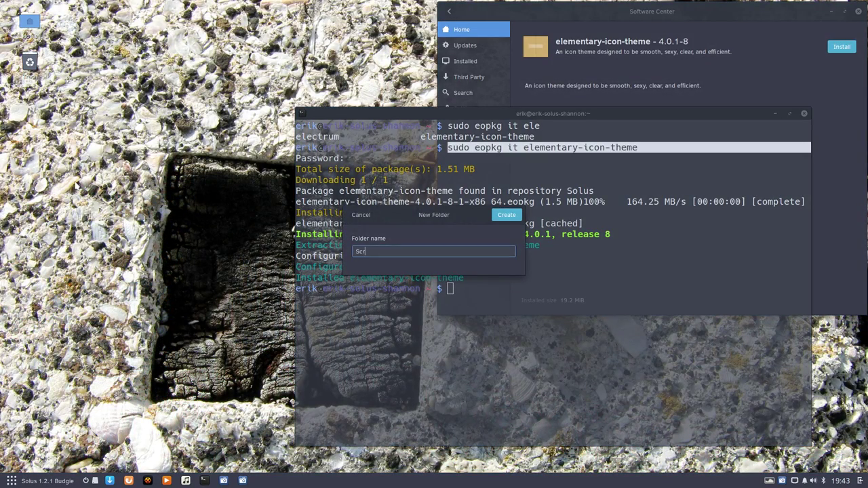
{"action": "key", "text": "Return"}
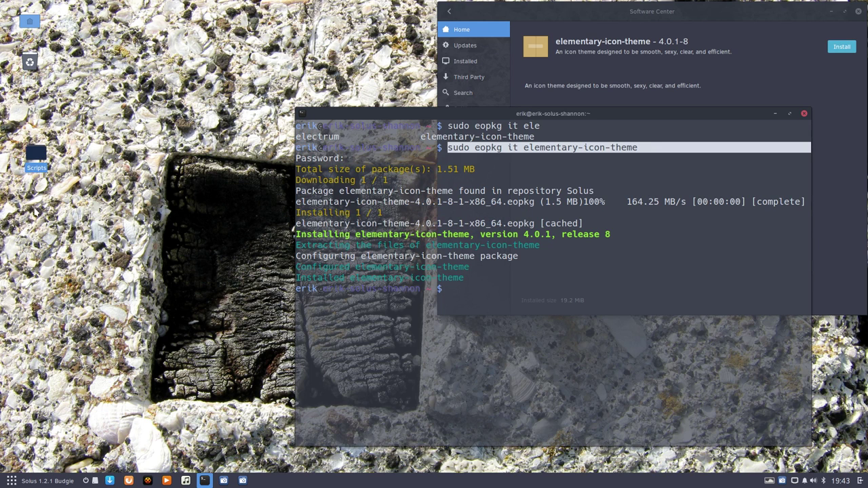
{"action": "left_click", "coordinate": [208, 321]}
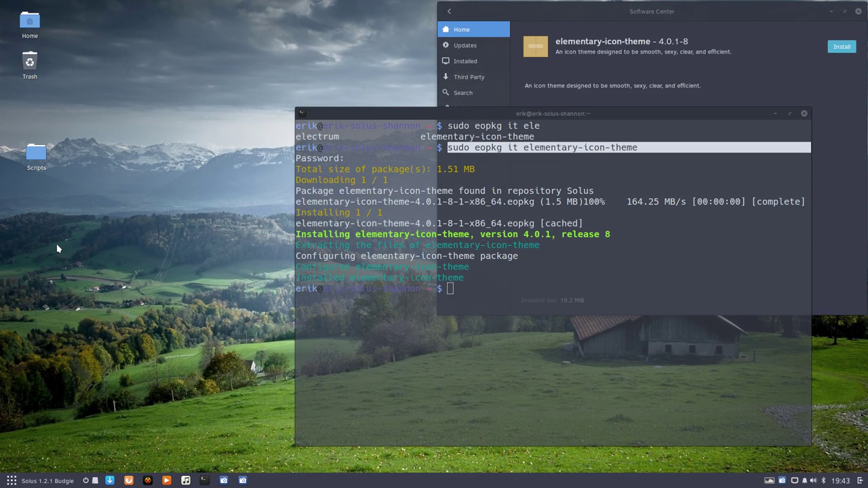
Step: Move the Scripts folder up, open it in Files, then search applications for 'tex'
{"action": "left_click_drag", "start_coordinate": [36, 152], "coordinate": [32, 106]}
{"action": "double_click", "coordinate": [52, 116]}
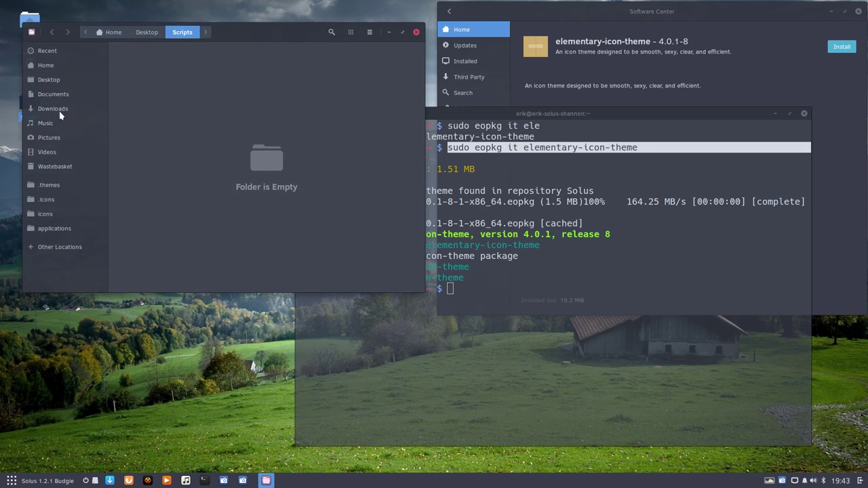
{"action": "right_click", "coordinate": [134, 77]}
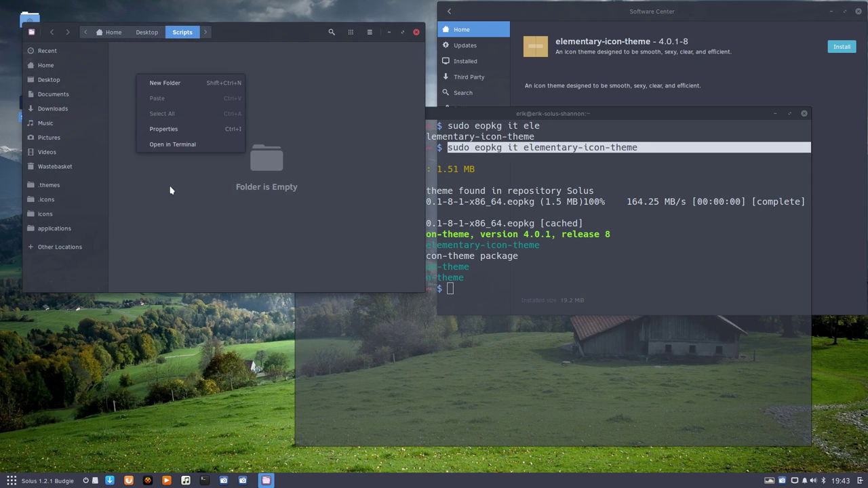
{"action": "left_click", "coordinate": [174, 214]}
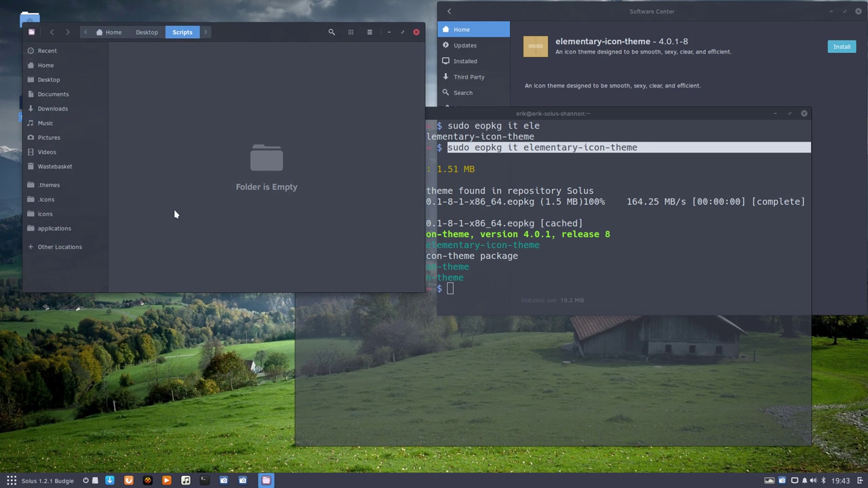
{"action": "left_click", "coordinate": [54, 480]}
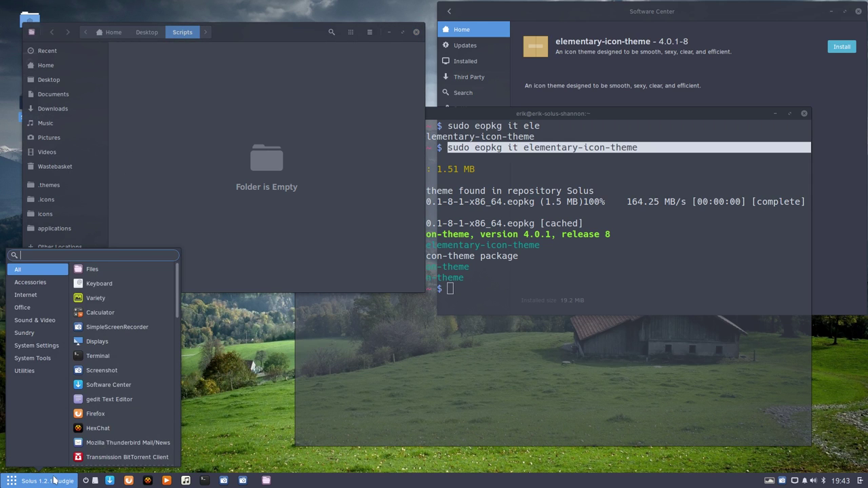
{"action": "type", "text": "tex"}
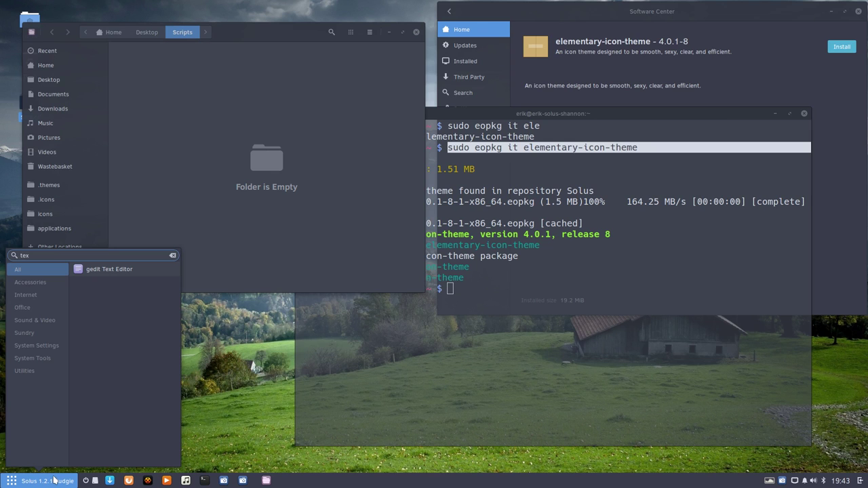
Step: Launch gedit and start Save As, navigating into the Desktop/Scripts folder
{"action": "left_click", "coordinate": [124, 270]}
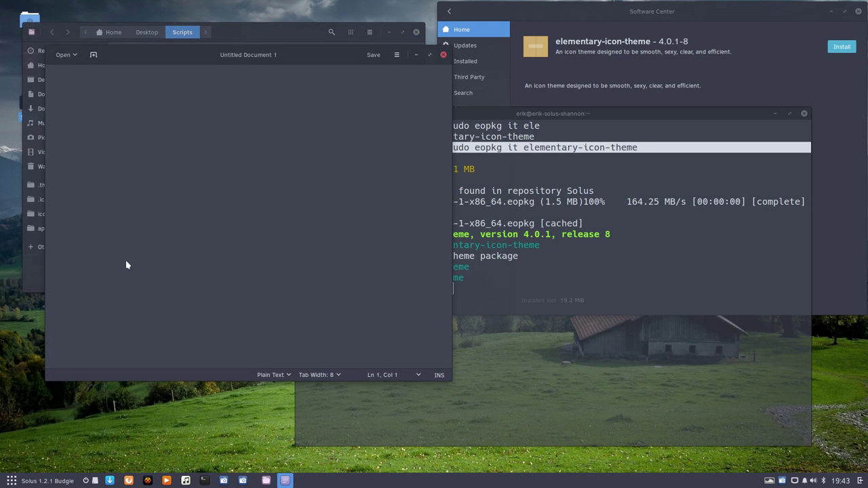
{"action": "left_click", "coordinate": [72, 58]}
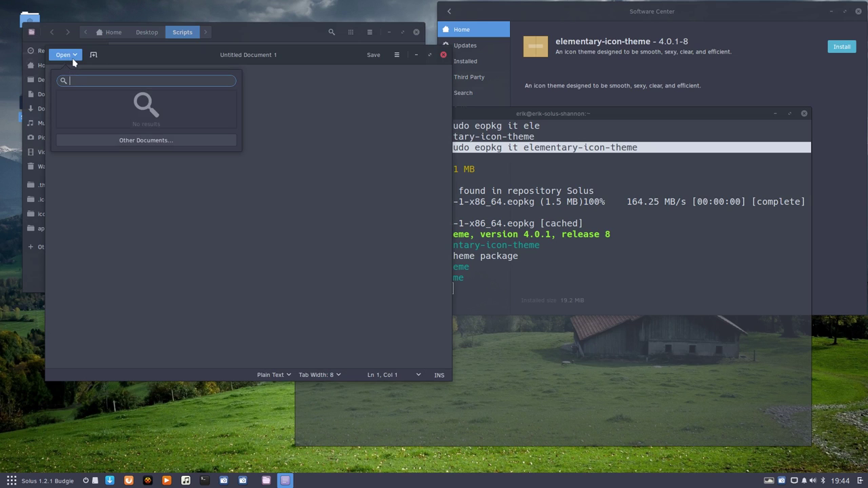
{"action": "left_click", "coordinate": [325, 151]}
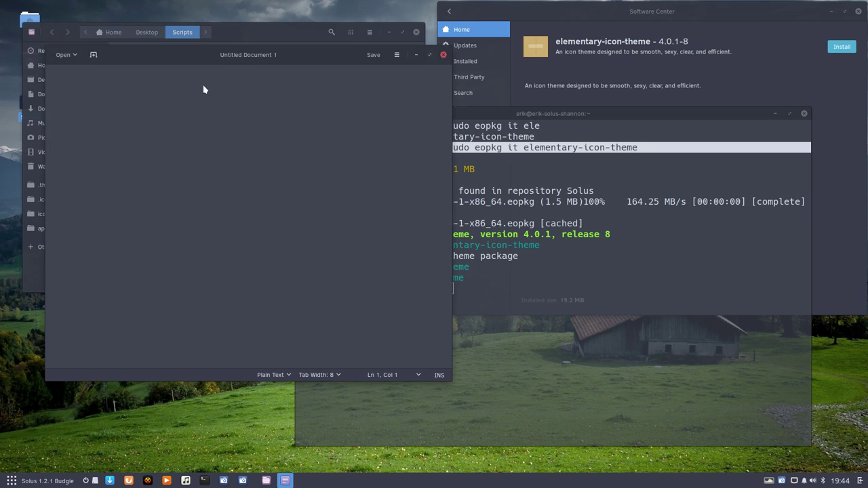
{"action": "left_click", "coordinate": [397, 54]}
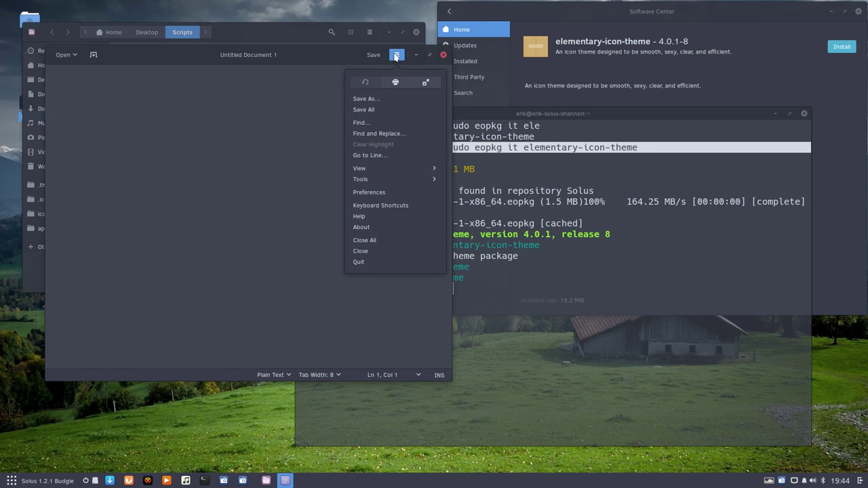
{"action": "left_click", "coordinate": [370, 99]}
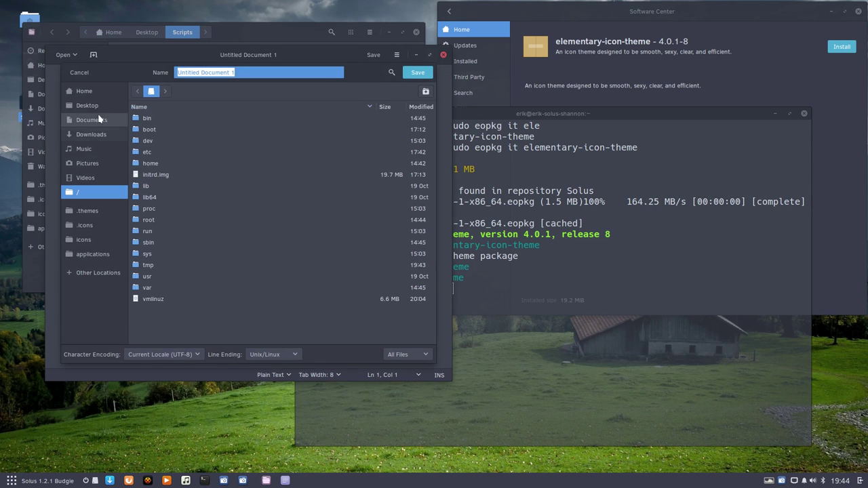
{"action": "left_click", "coordinate": [92, 91]}
{"action": "double_click", "coordinate": [158, 119]}
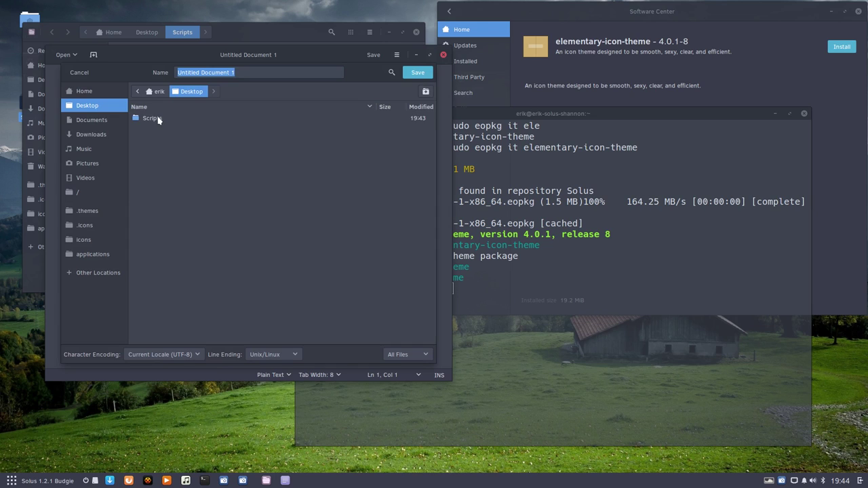
{"action": "double_click", "coordinate": [159, 120]}
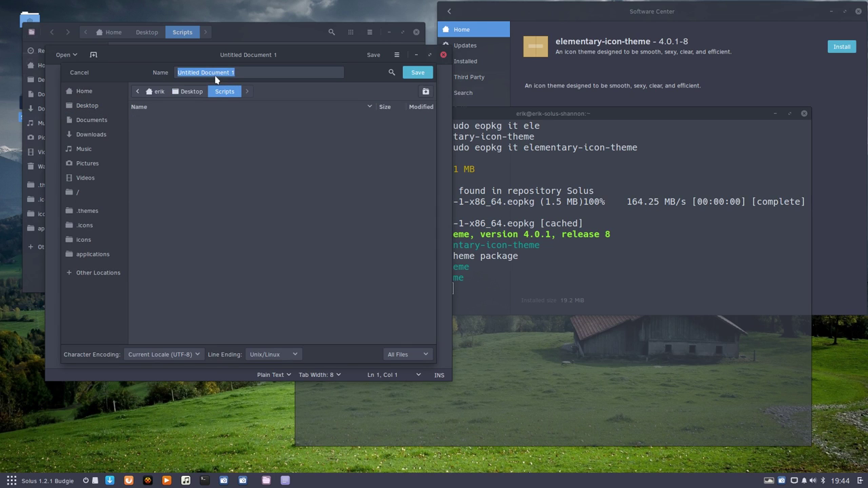
Step: Name the document icon-theme-script.sh and save it
{"action": "key", "text": "ctrl+f"}
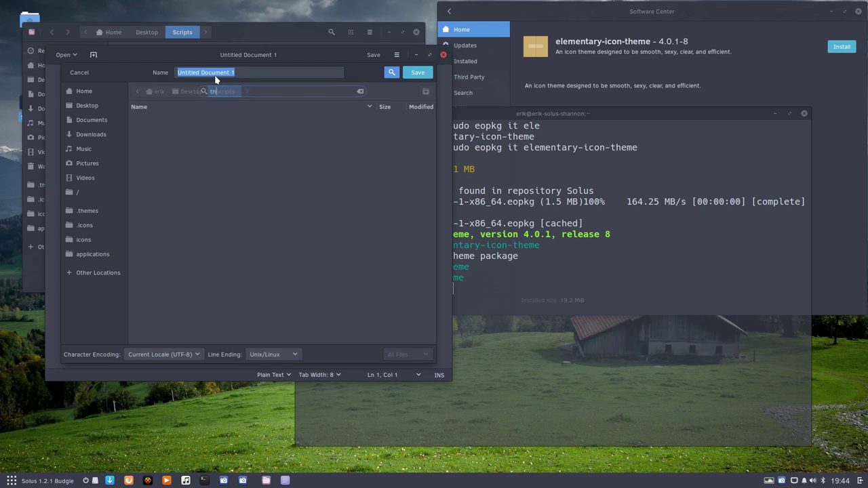
{"action": "type", "text": "themes"}
{"action": "key", "text": "BackSpace"}
{"action": "key", "text": "BackSpace"}
{"action": "key", "text": "BackSpace"}
{"action": "key", "text": "BackSpace"}
{"action": "key", "text": "BackSpace"}
{"action": "key", "text": "BackSpace"}
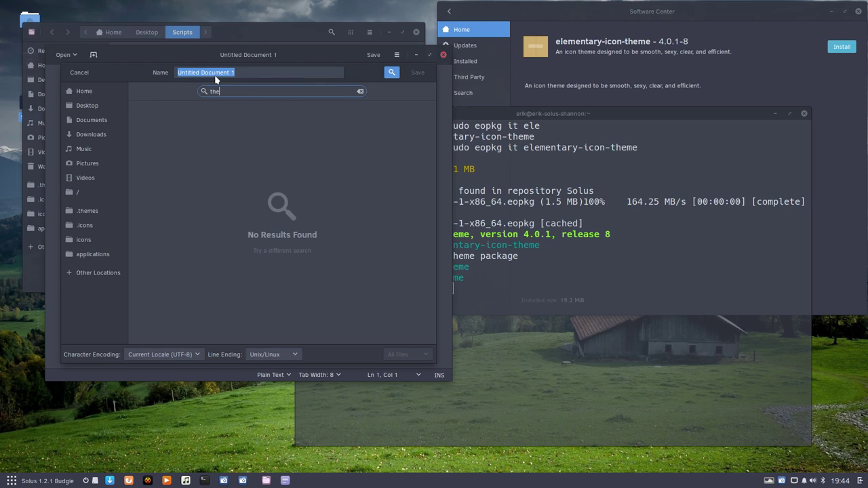
{"action": "type", "text": "icon-theme_s"}
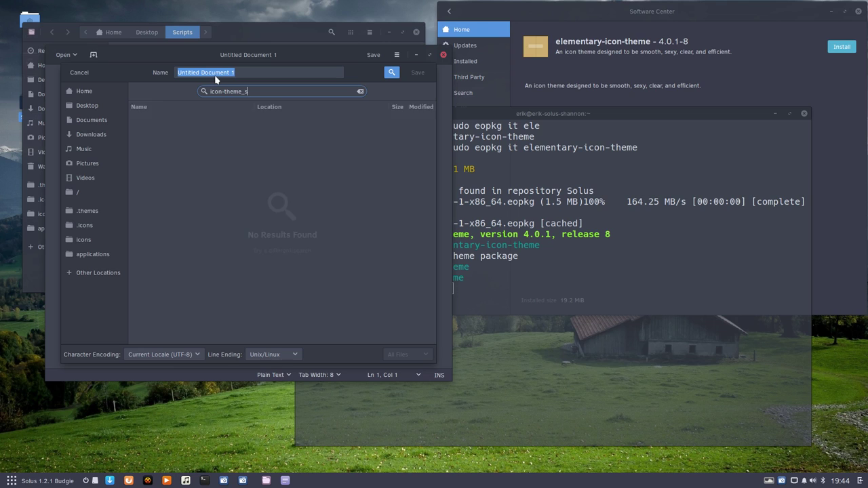
{"action": "type", "text": "cript.sh"}
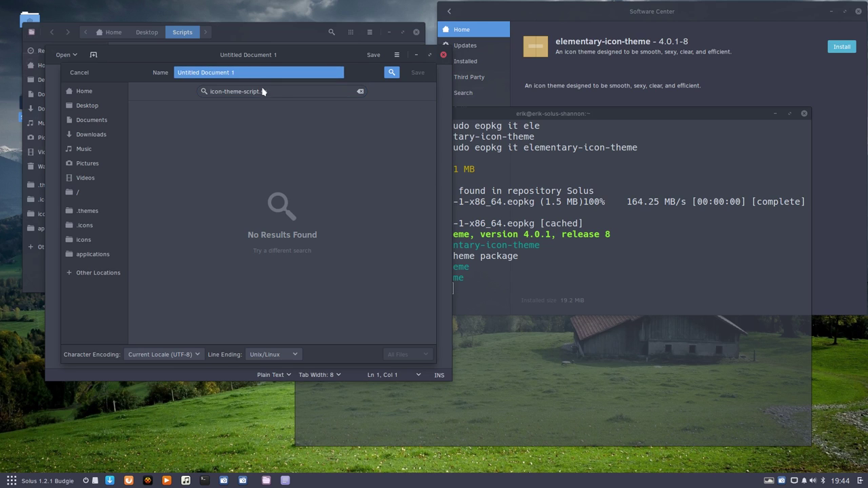
{"action": "left_click_drag", "start_coordinate": [267, 91], "coordinate": [194, 94]}
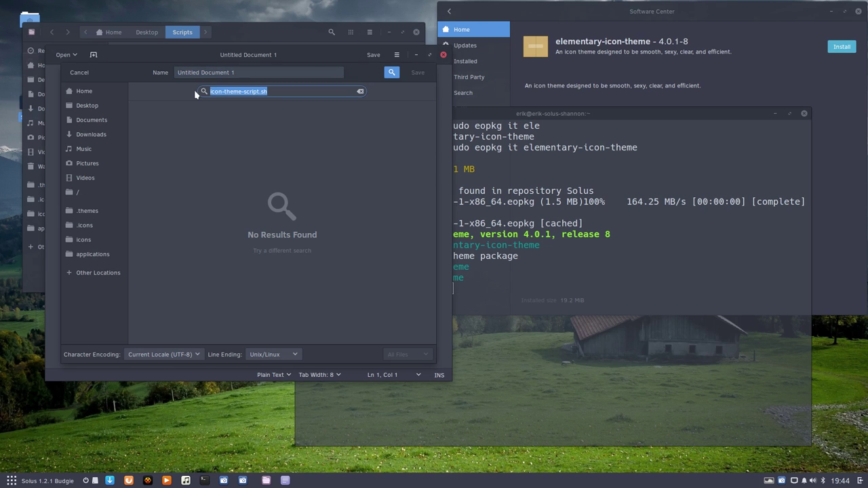
{"action": "key", "text": "ctrl+x"}
{"action": "left_click_drag", "start_coordinate": [238, 73], "coordinate": [138, 66]}
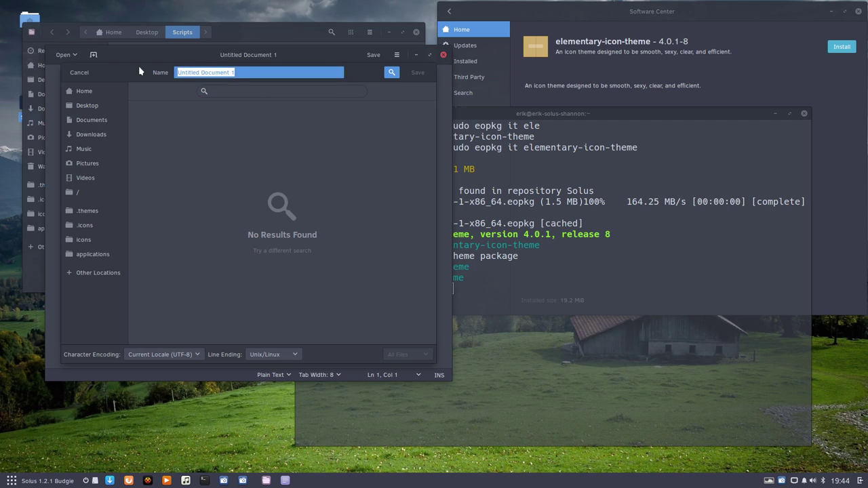
{"action": "key", "text": "ctrl+v"}
{"action": "left_click", "coordinate": [418, 72]}
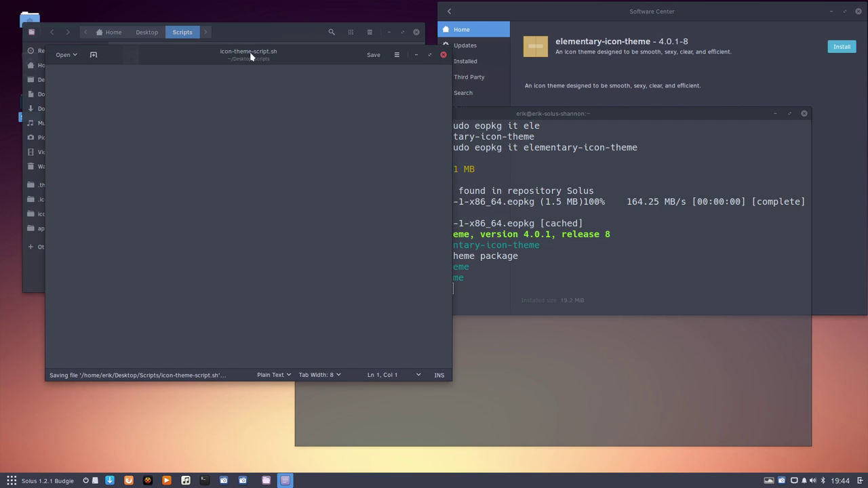
Step: Close gedit and tick 'Allow executing file as program' in icon-theme-script.sh's Permissions
{"action": "left_click_drag", "start_coordinate": [256, 58], "coordinate": [309, 190]}
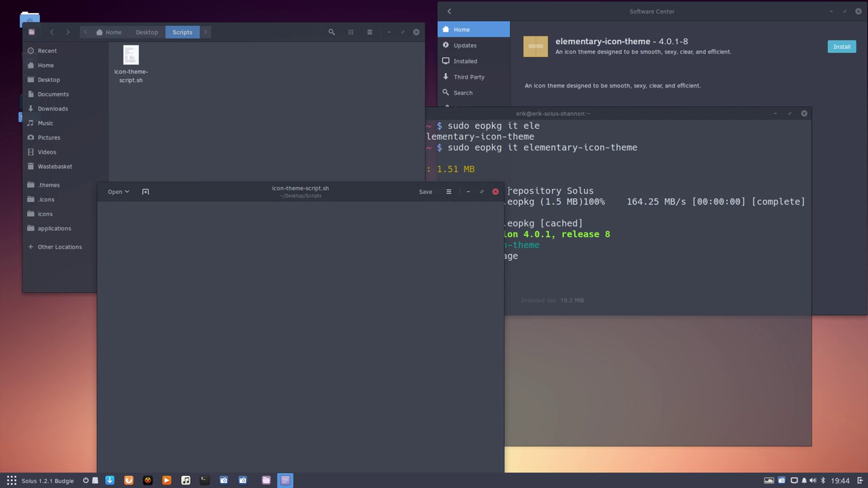
{"action": "left_click", "coordinate": [496, 194]}
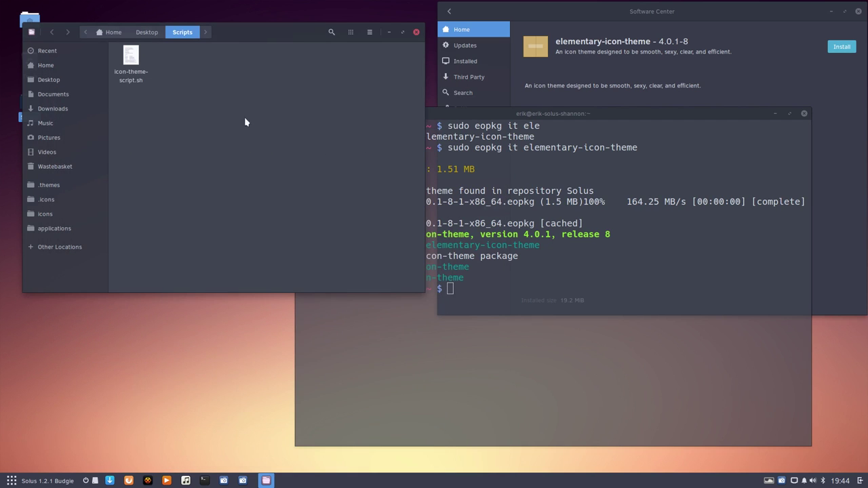
{"action": "left_click", "coordinate": [131, 58]}
{"action": "right_click", "coordinate": [133, 60]}
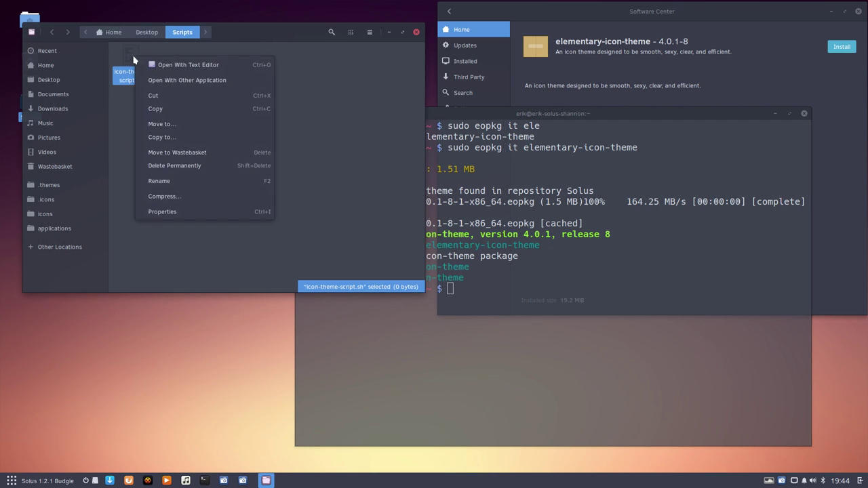
{"action": "left_click", "coordinate": [181, 211]}
{"action": "left_click", "coordinate": [206, 77]}
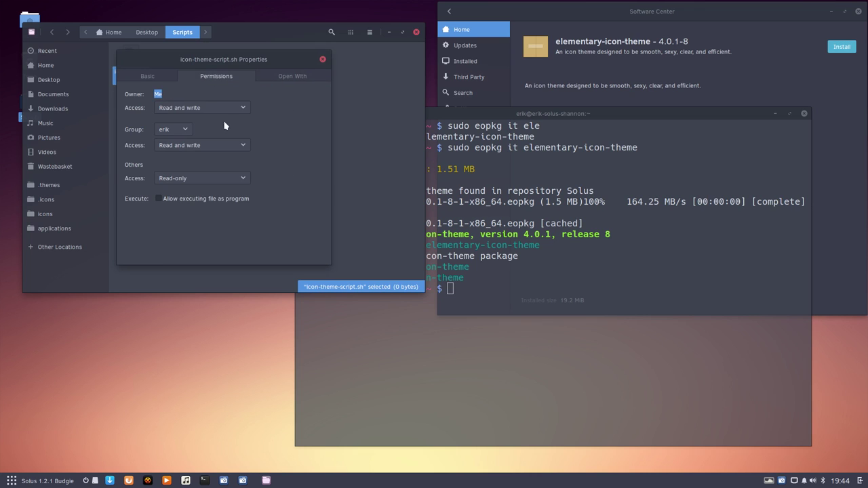
{"action": "left_click", "coordinate": [161, 202]}
{"action": "left_click", "coordinate": [323, 60]}
{"action": "left_click", "coordinate": [182, 111]}
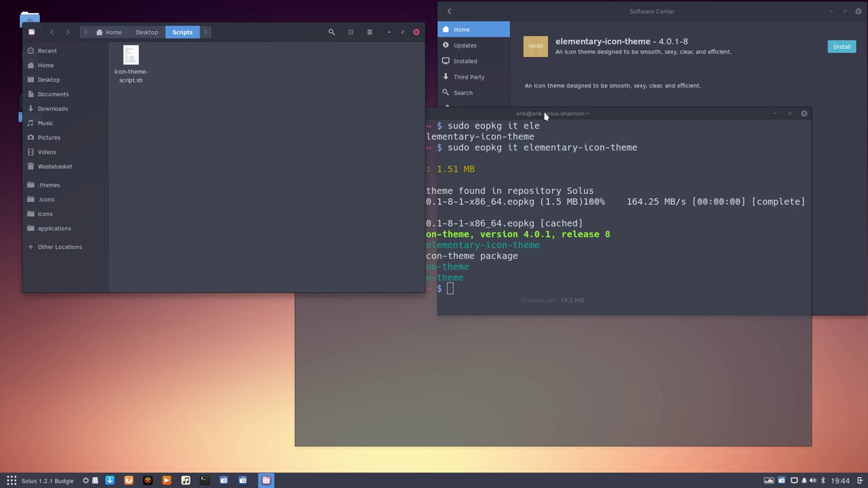
{"action": "left_click", "coordinate": [487, 152]}
Step: Copy the sudo eopkg install command from Terminal and paste it into icon-theme-script.sh
{"action": "left_click_drag", "start_coordinate": [486, 152], "coordinate": [637, 148]}
{"action": "right_click", "coordinate": [609, 148]}
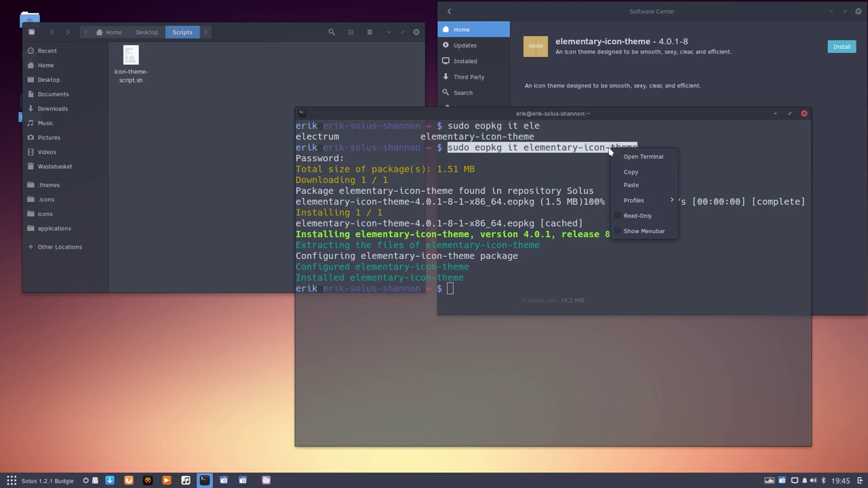
{"action": "left_click", "coordinate": [637, 172]}
{"action": "left_click", "coordinate": [182, 112]}
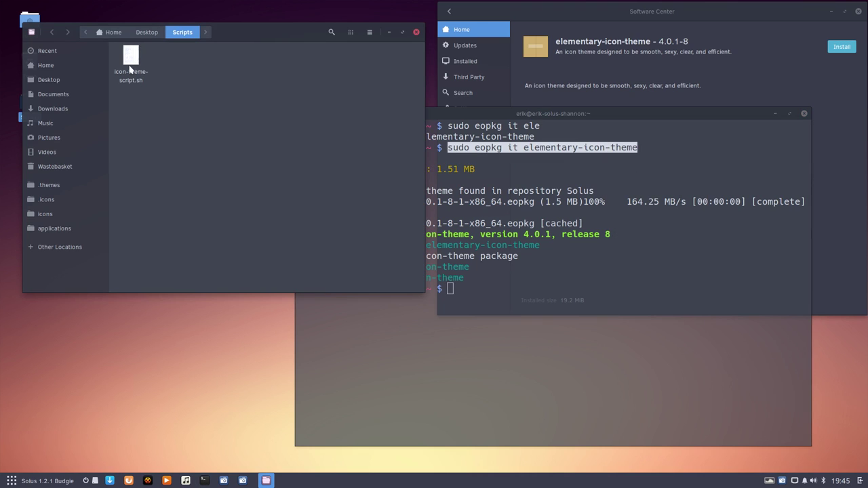
{"action": "double_click", "coordinate": [131, 58]}
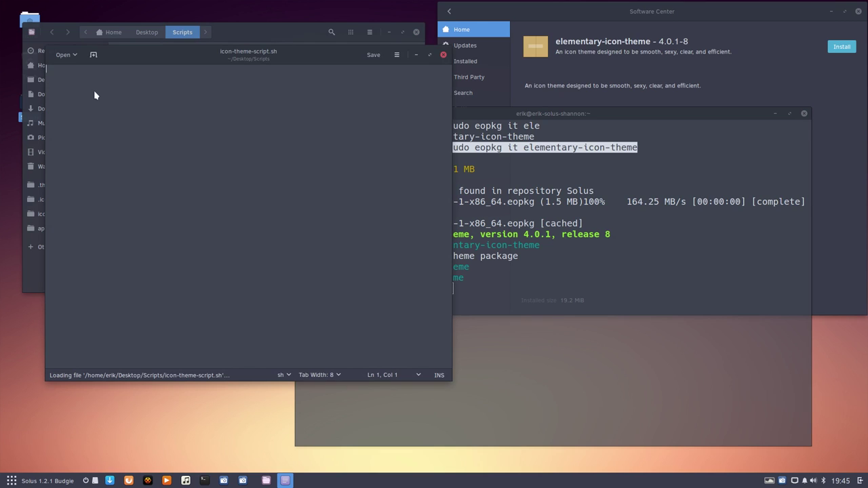
{"action": "right_click", "coordinate": [93, 89]}
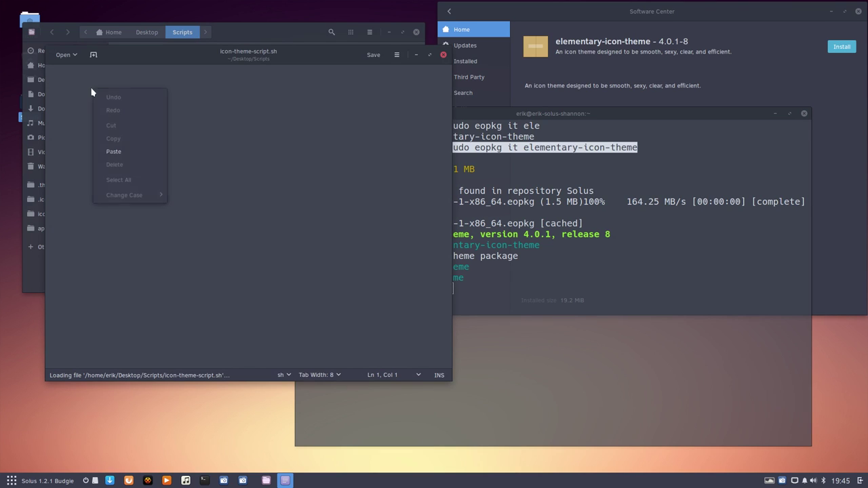
{"action": "left_click", "coordinate": [114, 151]}
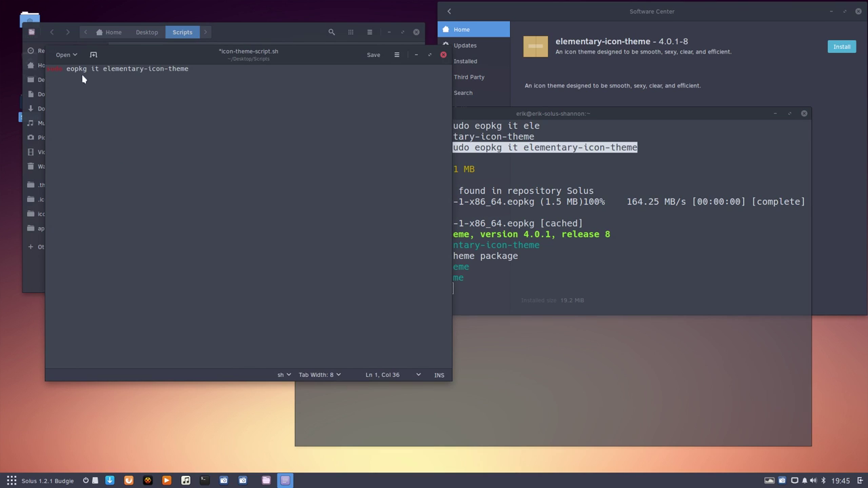
Step: Push the command down below blank lines and save the script
{"action": "left_click", "coordinate": [48, 71]}
{"action": "key", "text": "Return"}
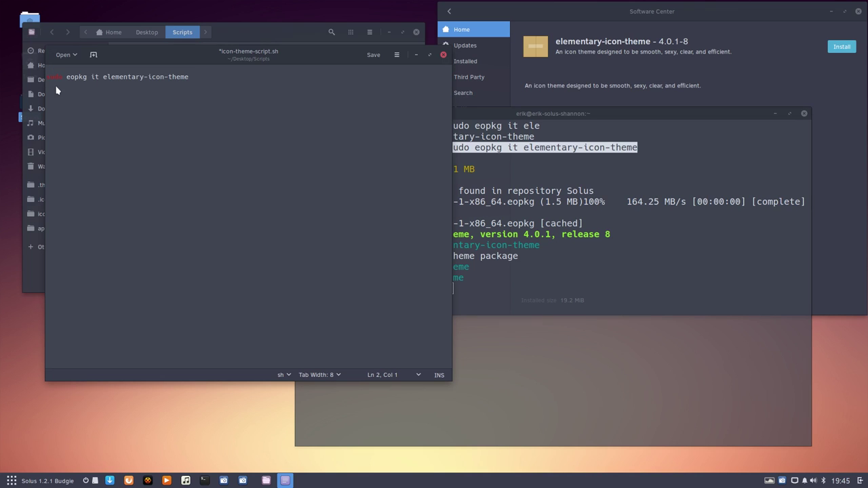
{"action": "key", "text": "Return"}
{"action": "key", "text": "Return"}
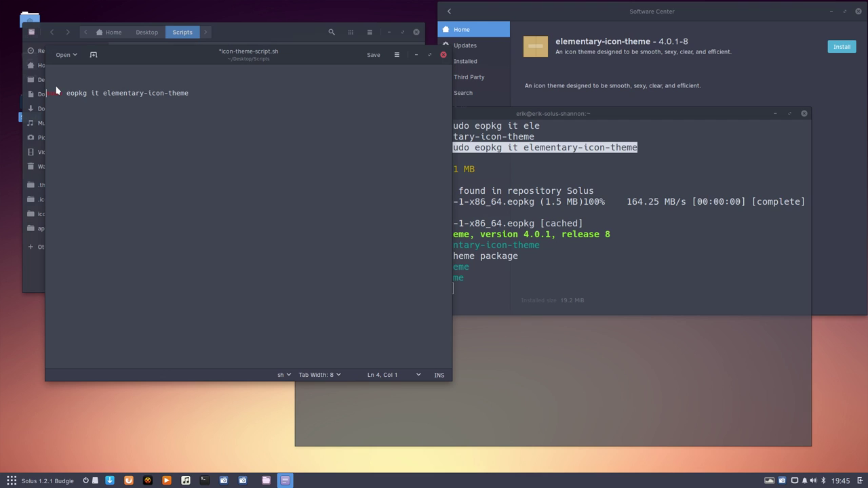
{"action": "key", "text": "ctrl+s"}
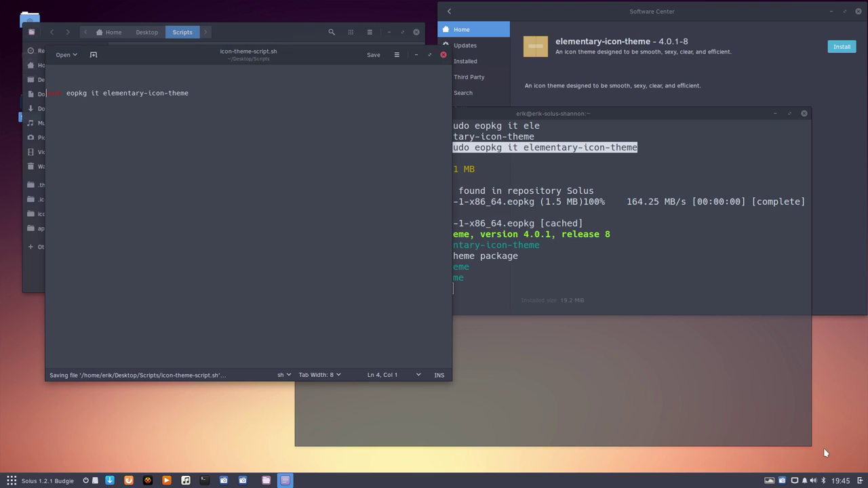
{"action": "left_click", "coordinate": [784, 480]}
{"action": "left_click", "coordinate": [809, 411]}
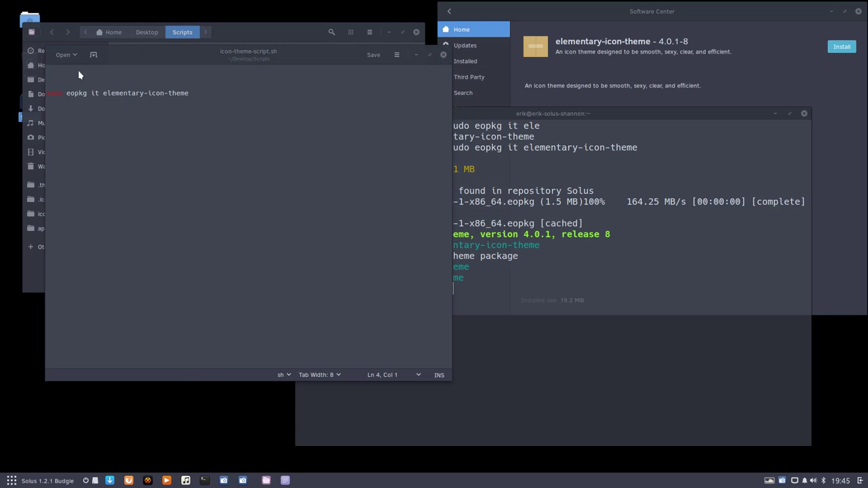
Step: Type the #!/bin/bash shebang on the empty first line of the script
{"action": "left_click", "coordinate": [78, 70]}
{"action": "type", "text": "#!/bin"}
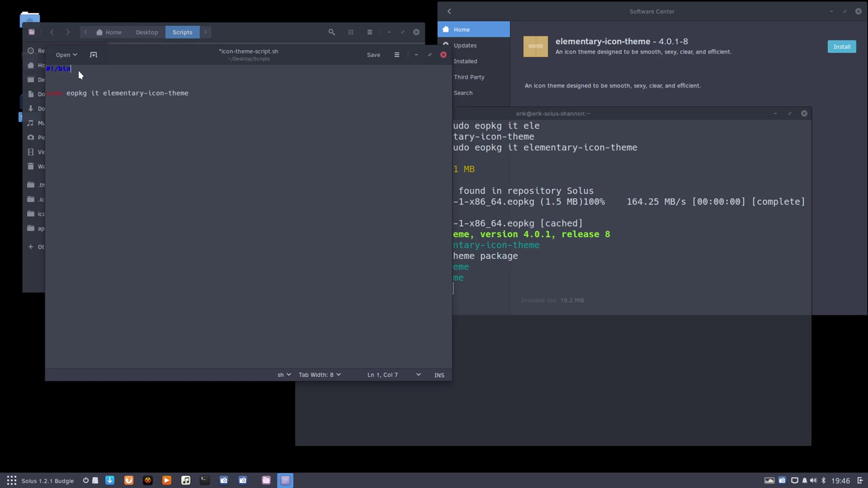
{"action": "type", "text": "ash"}
Step: Apply the Oblivion colour scheme and set the editor font to Monospace Regular, size 16
{"action": "left_click", "coordinate": [397, 56]}
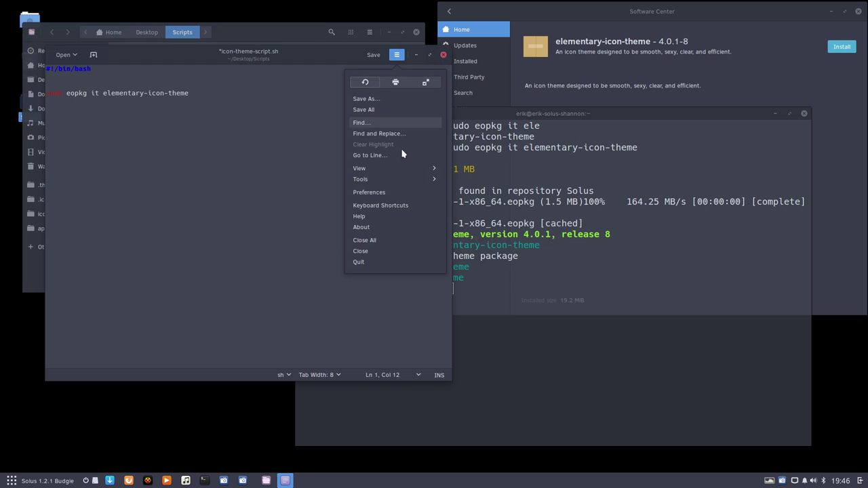
{"action": "left_click", "coordinate": [393, 193]}
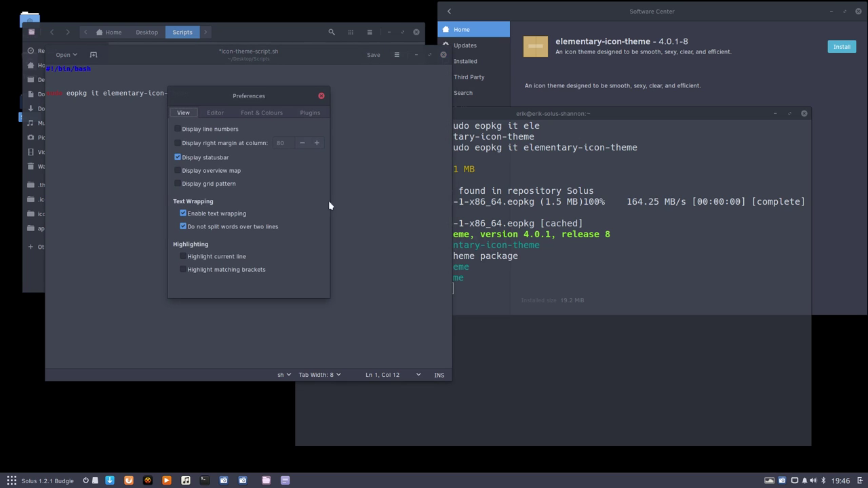
{"action": "left_click", "coordinate": [264, 114]}
{"action": "left_click", "coordinate": [204, 258]}
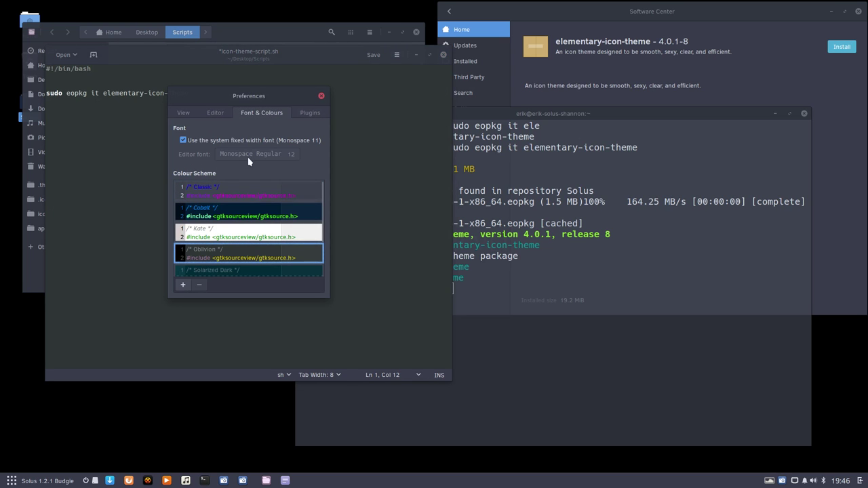
{"action": "left_click", "coordinate": [182, 140]}
{"action": "left_click", "coordinate": [289, 156]}
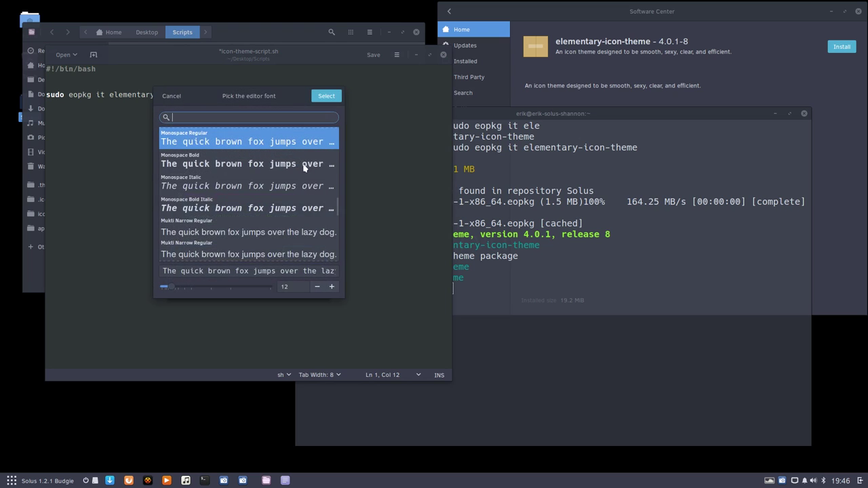
{"action": "left_click", "coordinate": [332, 288]}
{"action": "left_click", "coordinate": [331, 288]}
{"action": "left_click", "coordinate": [332, 288]}
{"action": "left_click", "coordinate": [332, 288]}
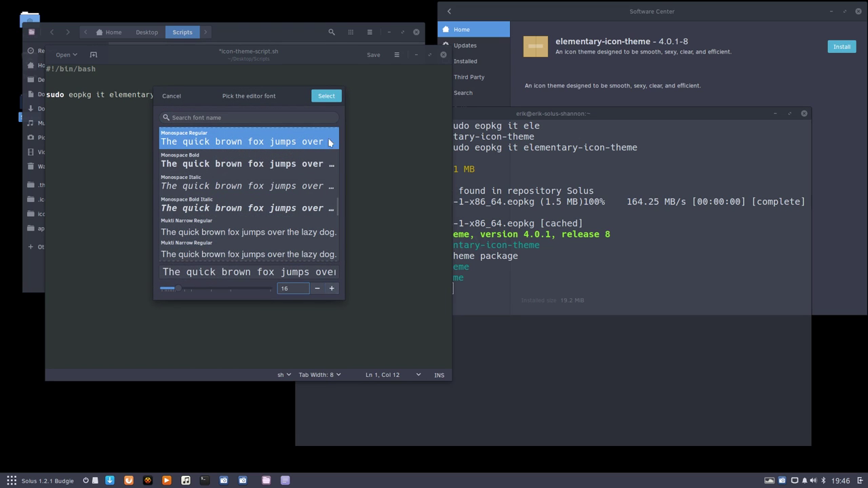
Step: Confirm the Monospace Regular 16 font, close preferences, and tidy the blank line below the shebang
{"action": "left_click", "coordinate": [326, 96]}
{"action": "left_click", "coordinate": [320, 96]}
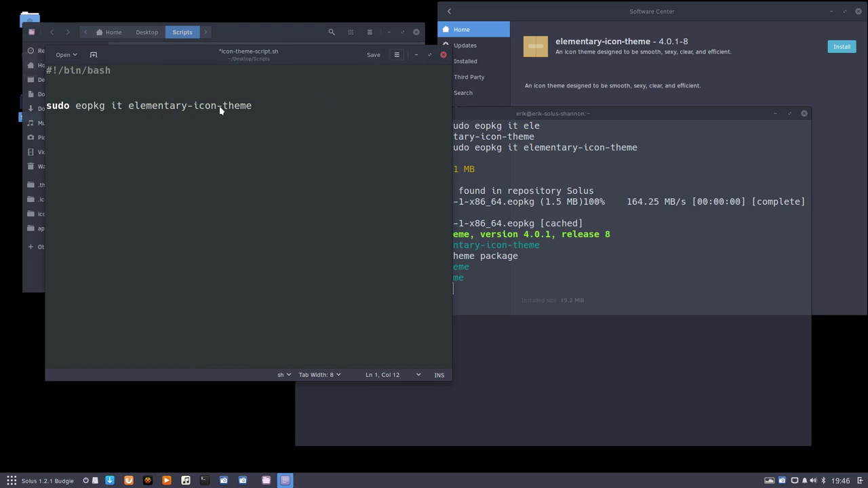
{"action": "left_click", "coordinate": [78, 88]}
{"action": "left_click_drag", "start_coordinate": [112, 71], "coordinate": [20, 89]}
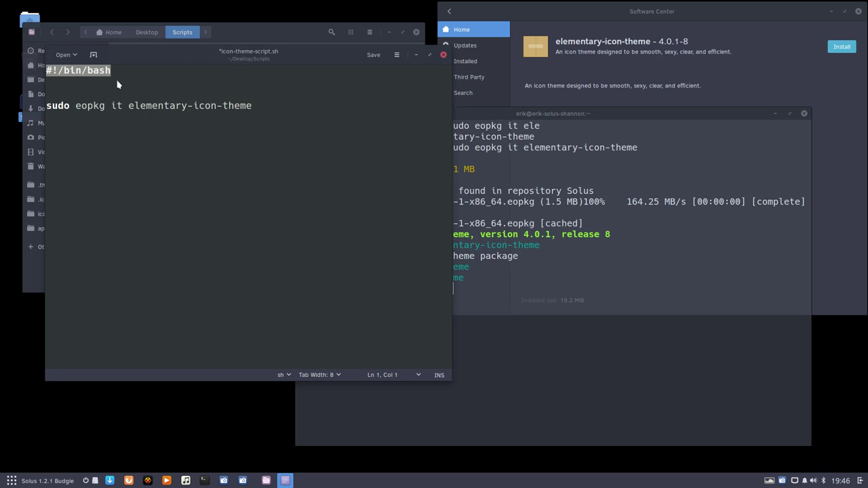
{"action": "left_click", "coordinate": [84, 86]}
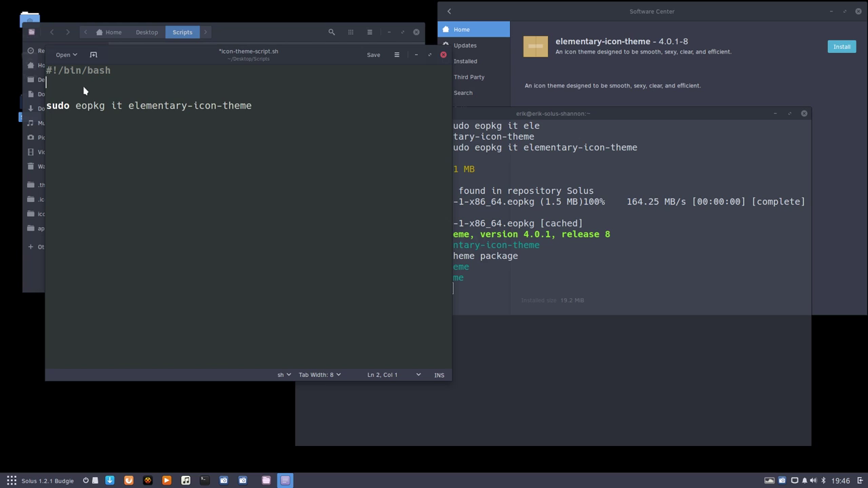
{"action": "key", "text": "Delete"}
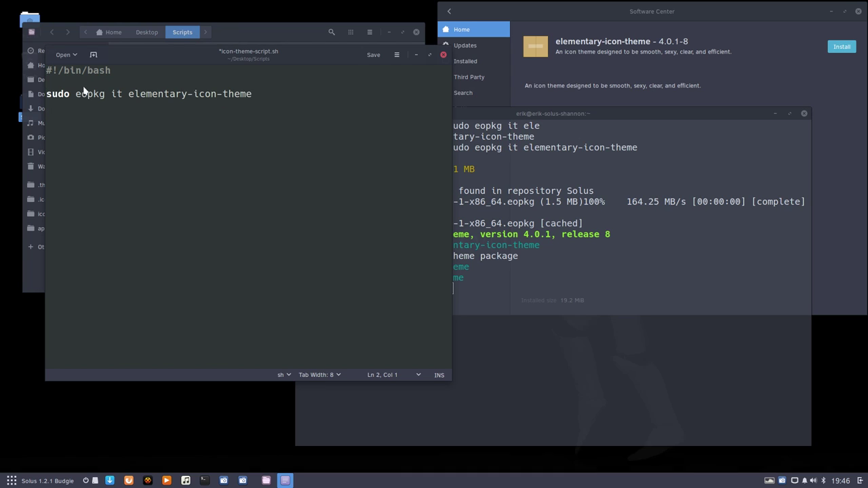
{"action": "key", "text": "Return"}
Step: Add the comment '# Here I am gonna put all the nice icons' and save the script
{"action": "type", "text": "#"}
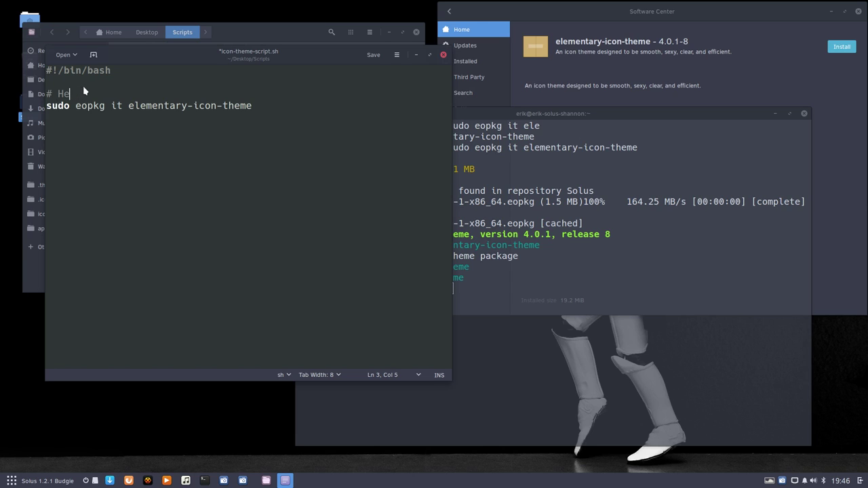
{"action": "type", "text": "Here I am gonna put all the v"}
{"action": "key", "text": "BackSpace"}
{"action": "type", "text": "nice cion"}
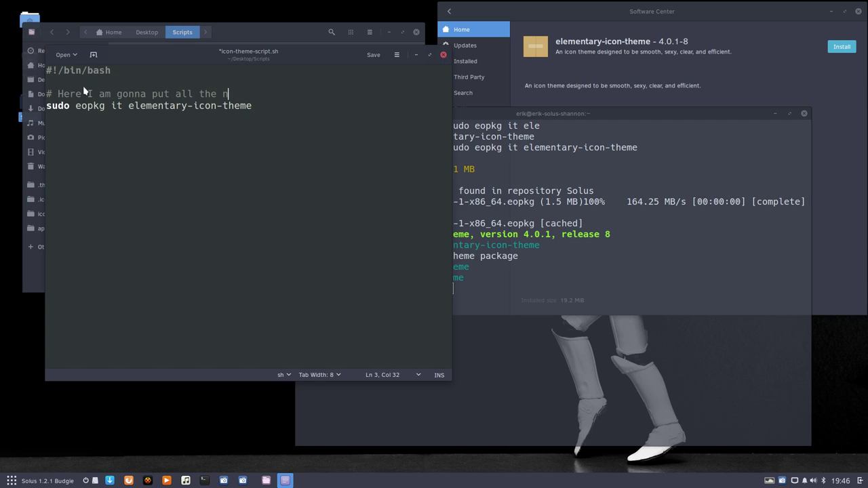
{"action": "key", "text": "BackSpace"}
{"action": "key", "text": "BackSpace"}
{"action": "key", "text": "BackSpace"}
{"action": "key", "text": "BackSpace"}
{"action": "type", "text": "icons"}
{"action": "key", "text": "Return"}
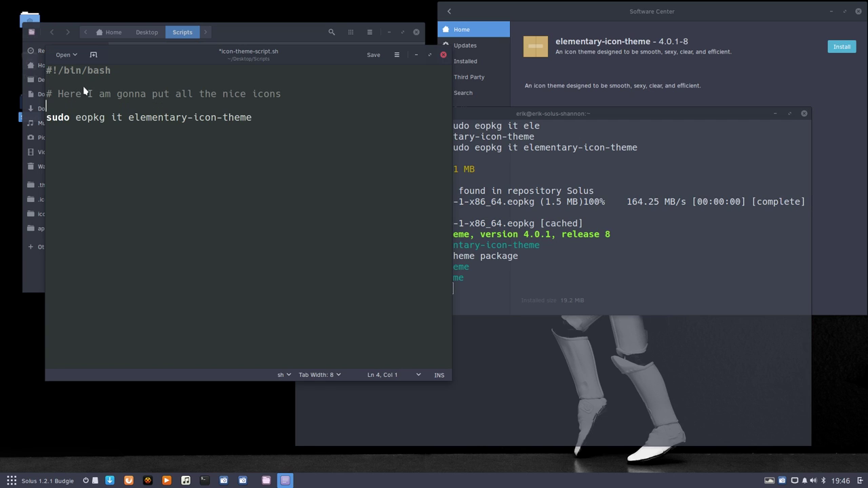
{"action": "key", "text": "ctrl+s"}
Step: Close gedit and run ./icon-theme-script.sh from a terminal opened in the Scripts folder
{"action": "left_click", "coordinate": [443, 55]}
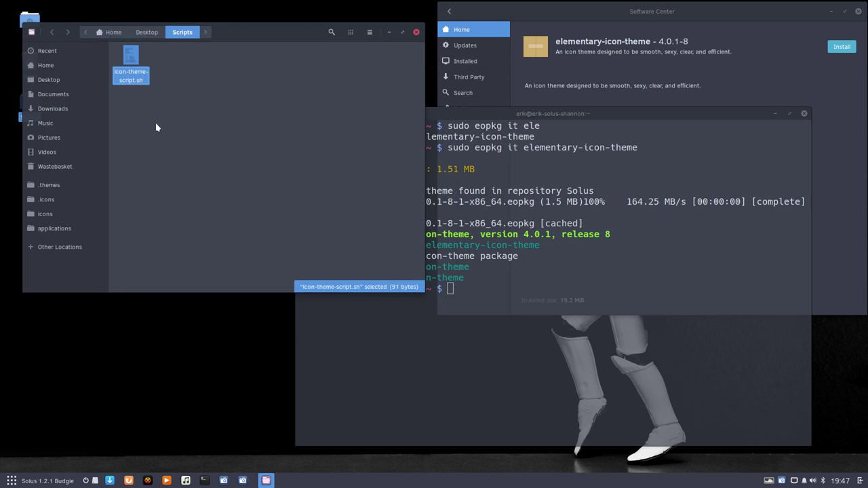
{"action": "left_click", "coordinate": [133, 60]}
{"action": "right_click", "coordinate": [191, 81]}
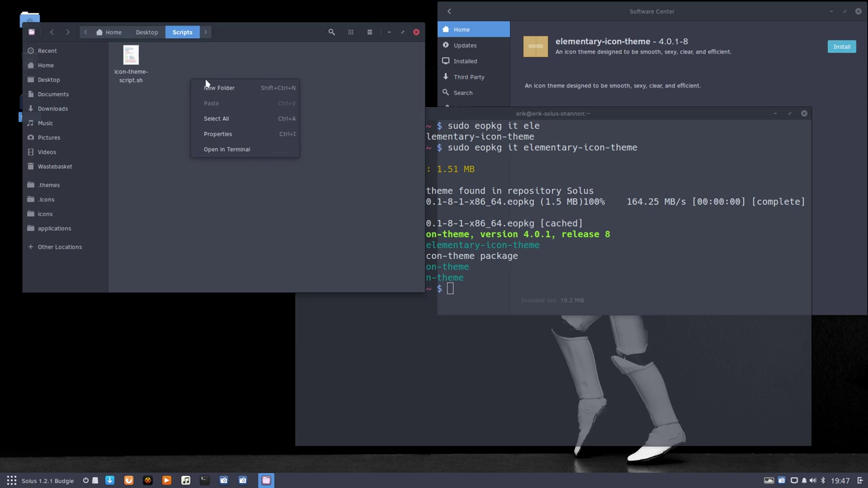
{"action": "left_click", "coordinate": [219, 152]}
{"action": "type", "text": "./icon-theme-script.sh"}
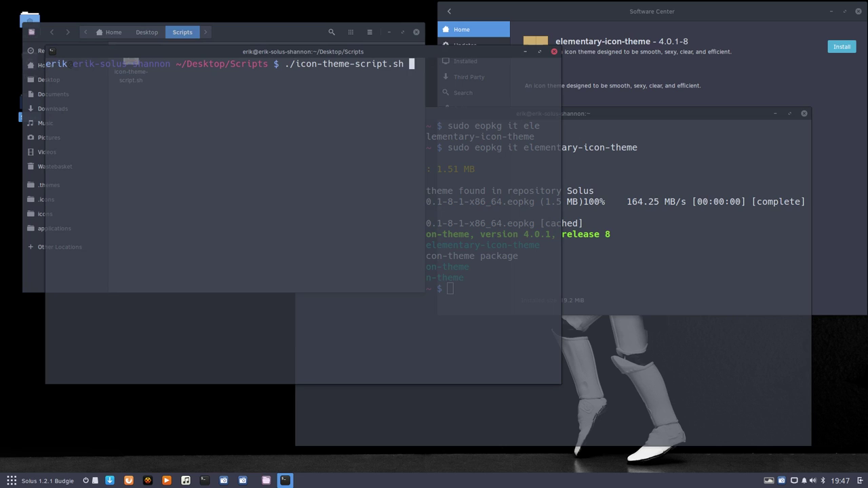
{"action": "key", "text": "Return"}
{"action": "key", "text": "Return"}
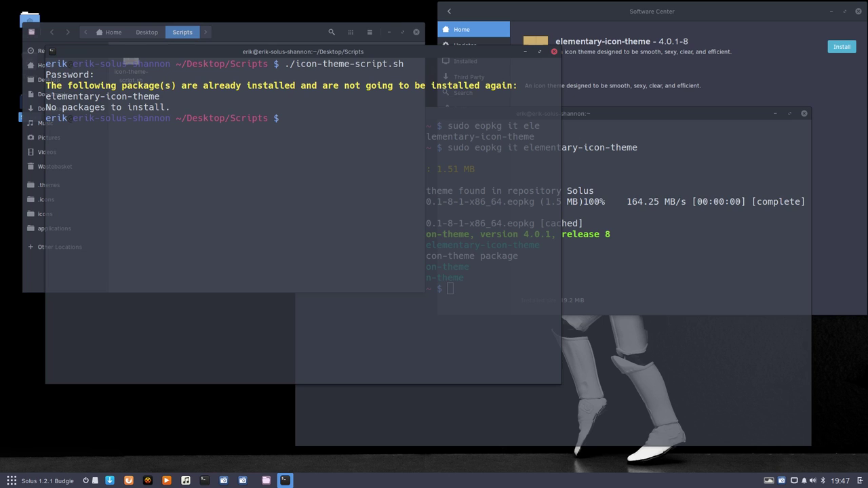
Step: Close both terminals and return to the theme list in Software Center
{"action": "left_click", "coordinate": [554, 54]}
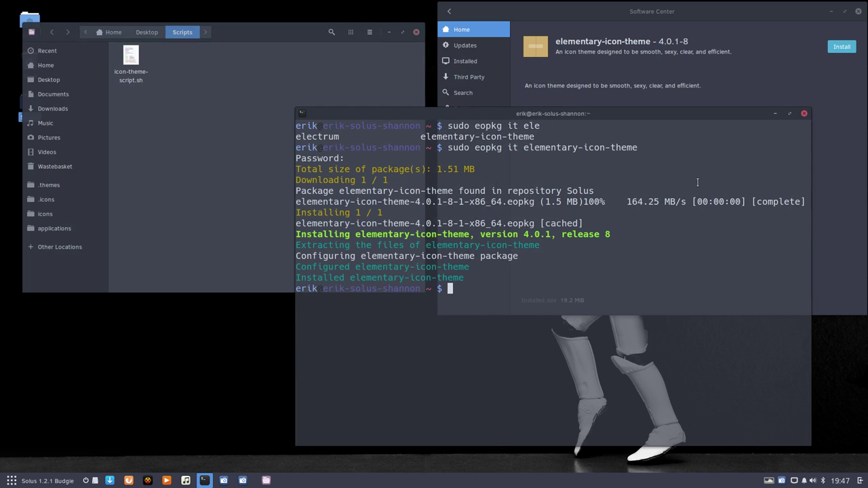
{"action": "left_click", "coordinate": [804, 113]}
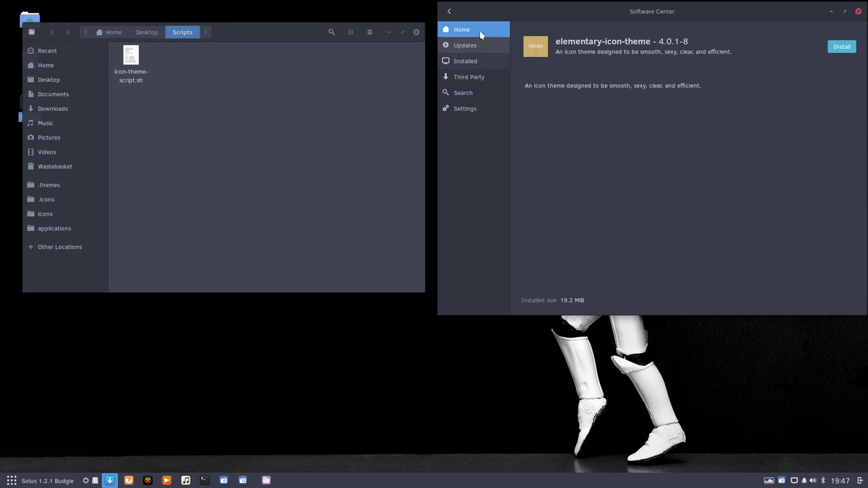
{"action": "left_click", "coordinate": [457, 12]}
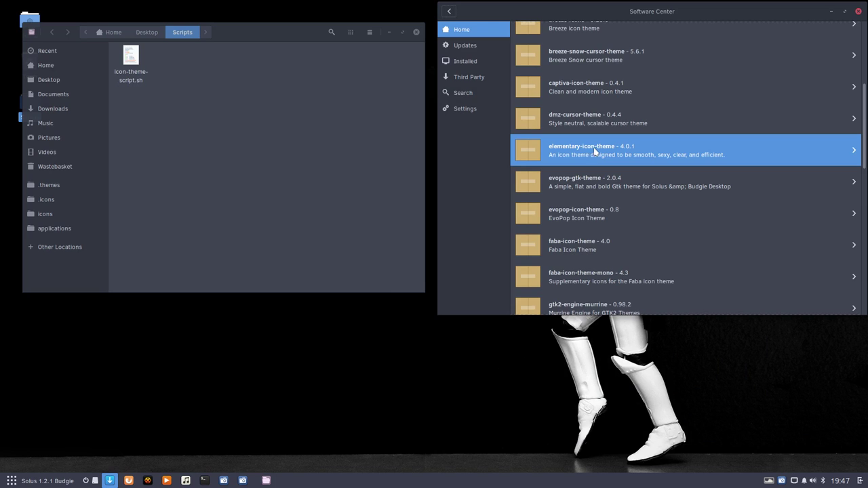
Step: Review the sudo install line in icon-theme-script.sh, then close gedit and Files
{"action": "double_click", "coordinate": [131, 58]}
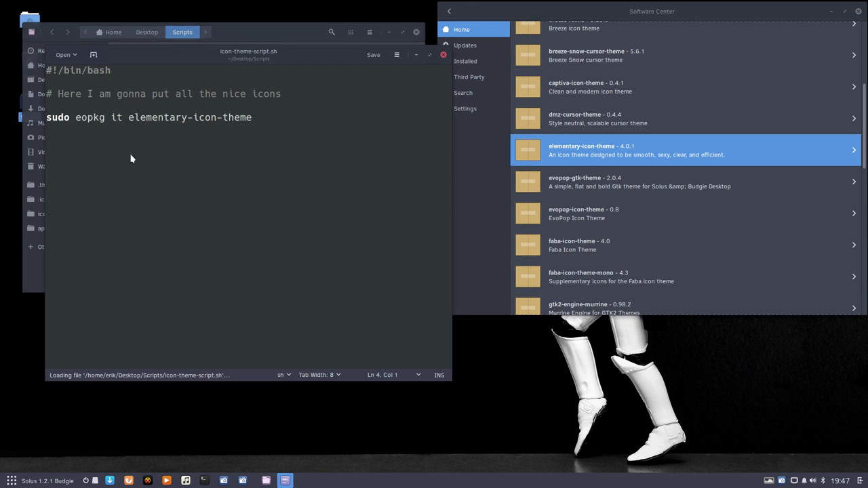
{"action": "left_click_drag", "start_coordinate": [252, 119], "coordinate": [187, 118]}
{"action": "triple_click", "coordinate": [48, 119]}
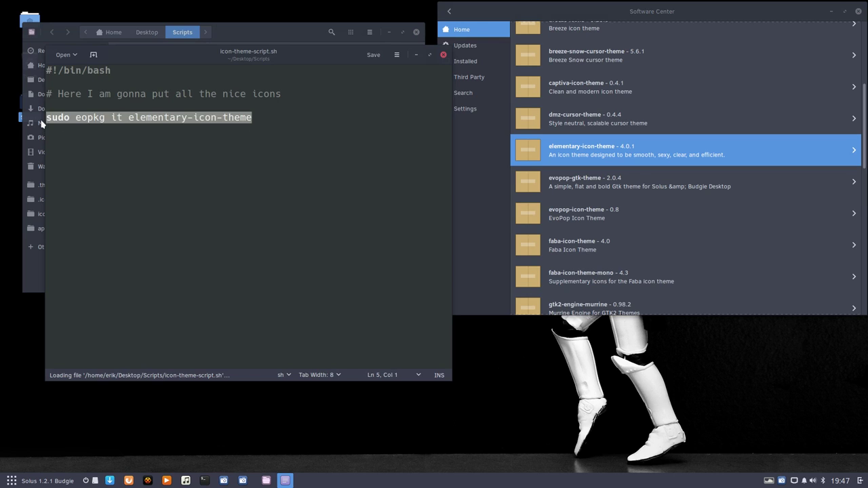
{"action": "key", "text": "End"}
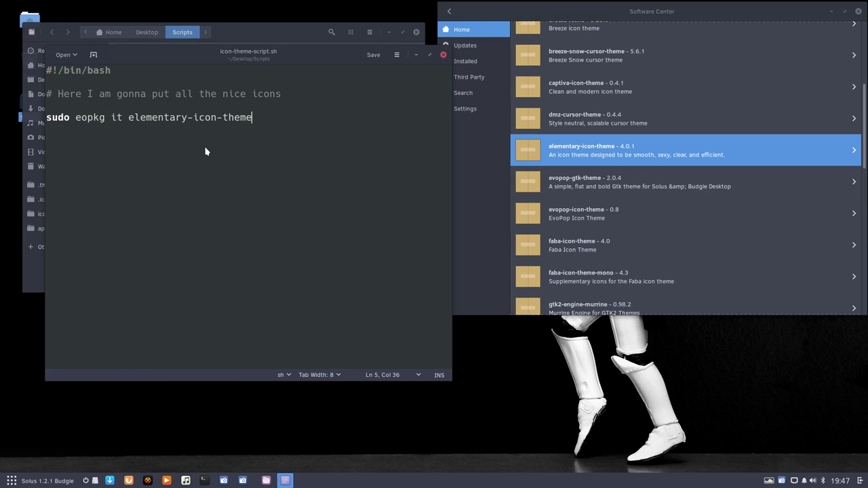
{"action": "left_click", "coordinate": [443, 54]}
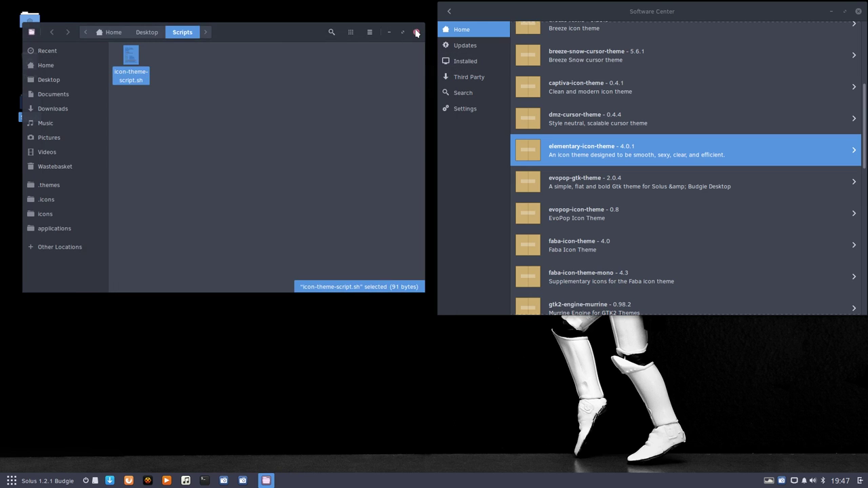
{"action": "left_click", "coordinate": [417, 33]}
{"action": "left_click", "coordinate": [857, 11]}
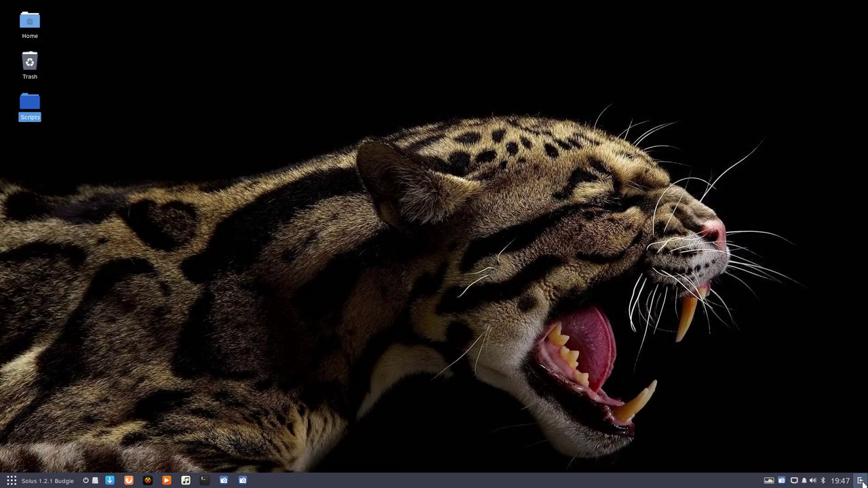
{"action": "left_click", "coordinate": [861, 481]}
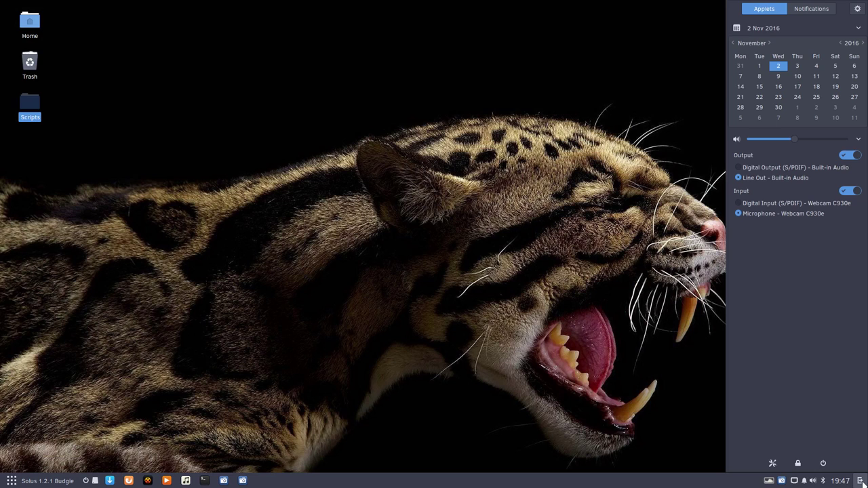
{"action": "left_click", "coordinate": [856, 11]}
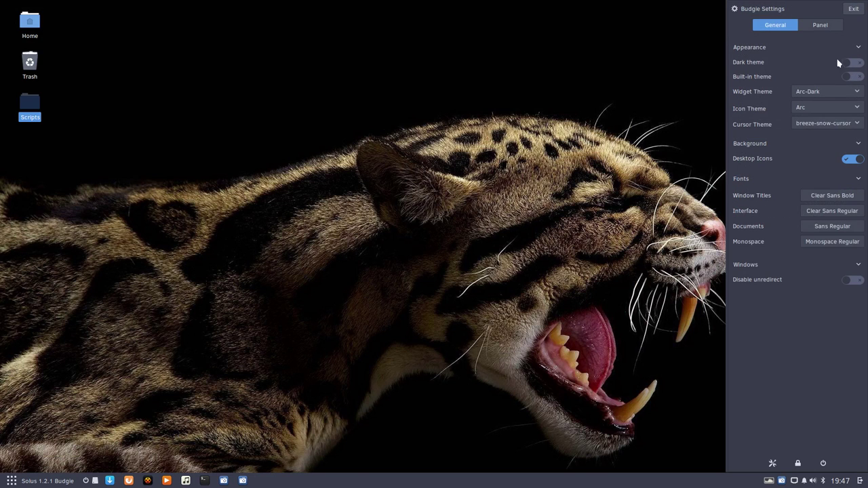
{"action": "left_click", "coordinate": [817, 107]}
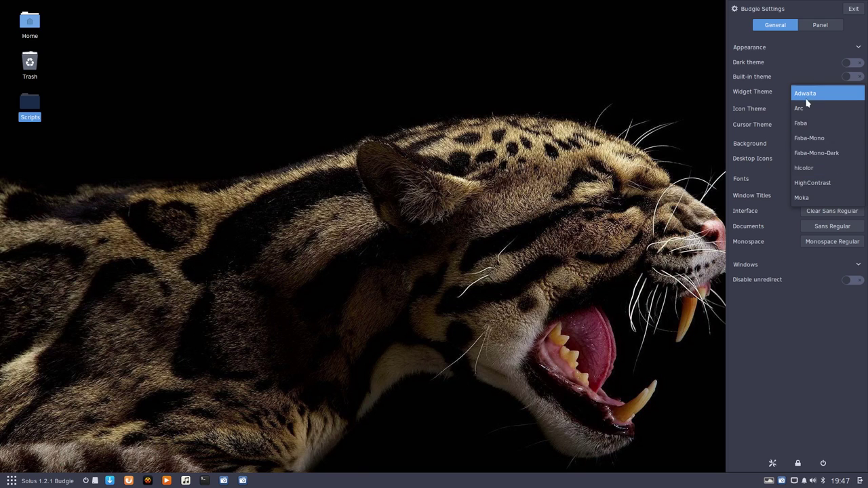
{"action": "left_click", "coordinate": [445, 136]}
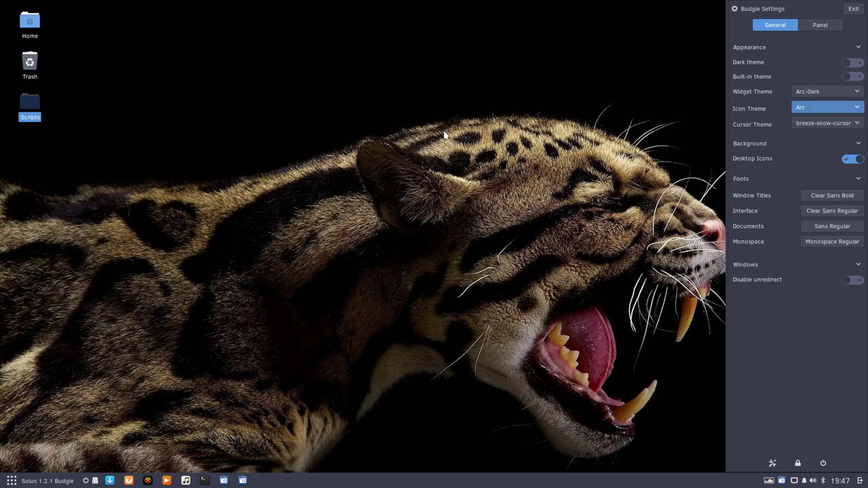
{"action": "left_click", "coordinate": [444, 136]}
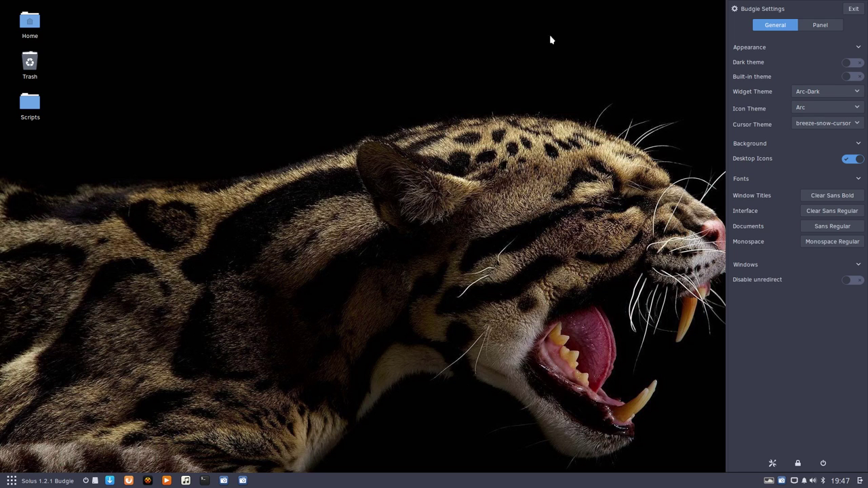
{"action": "double_click", "coordinate": [30, 26]}
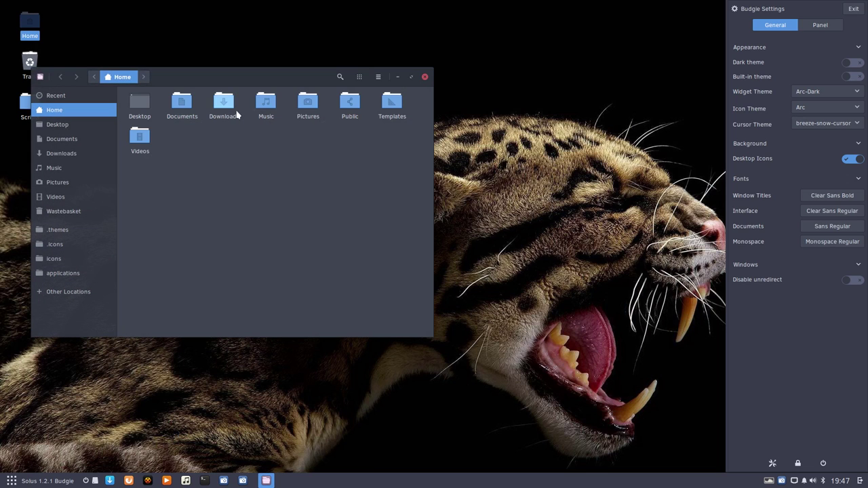
{"action": "left_click", "coordinate": [71, 259]}
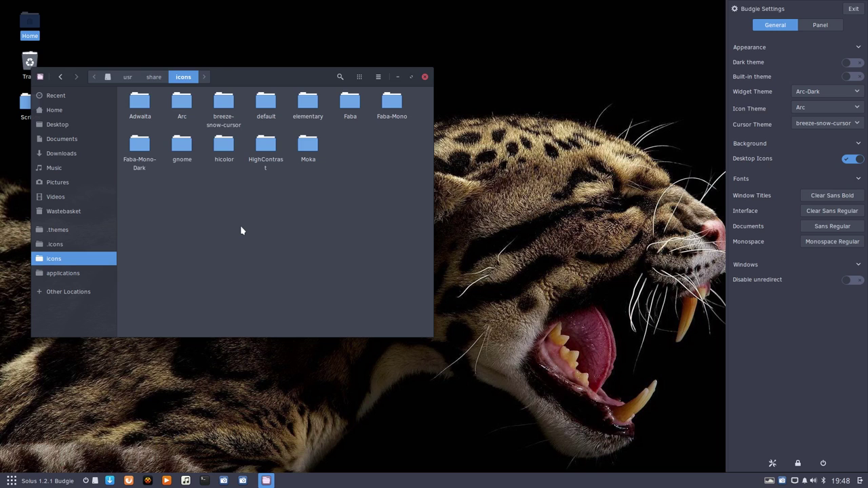
{"action": "double_click", "coordinate": [304, 105]}
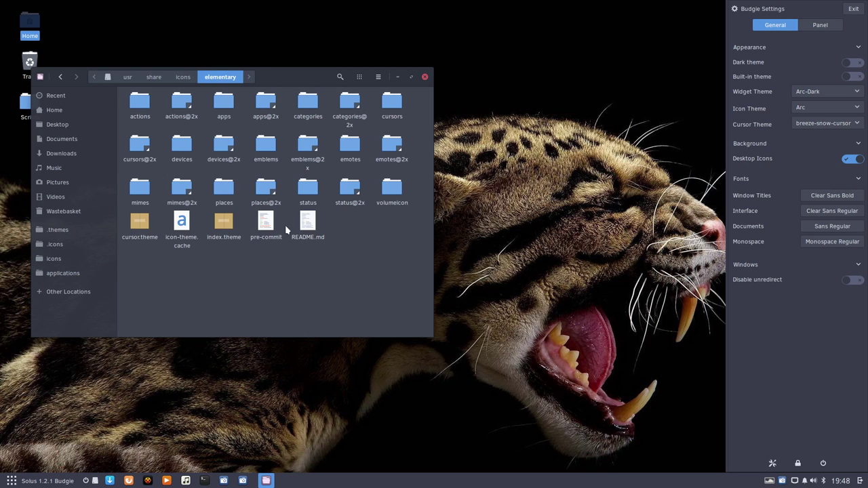
{"action": "double_click", "coordinate": [181, 145]}
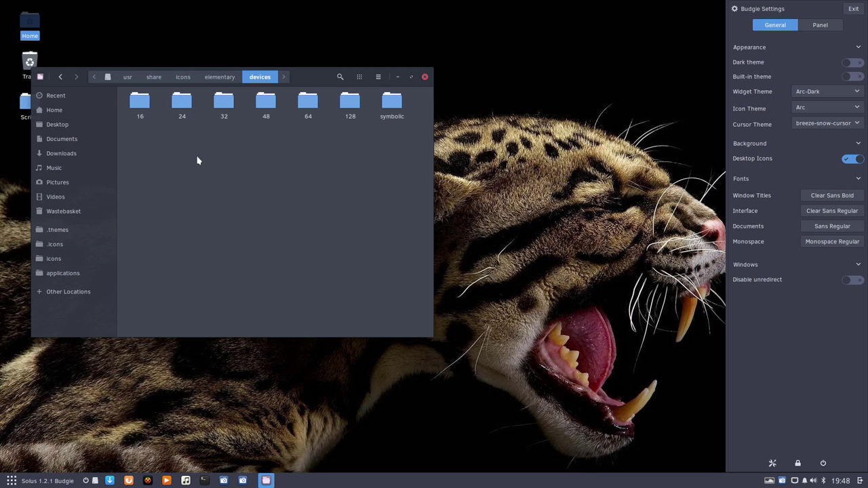
{"action": "double_click", "coordinate": [266, 103]}
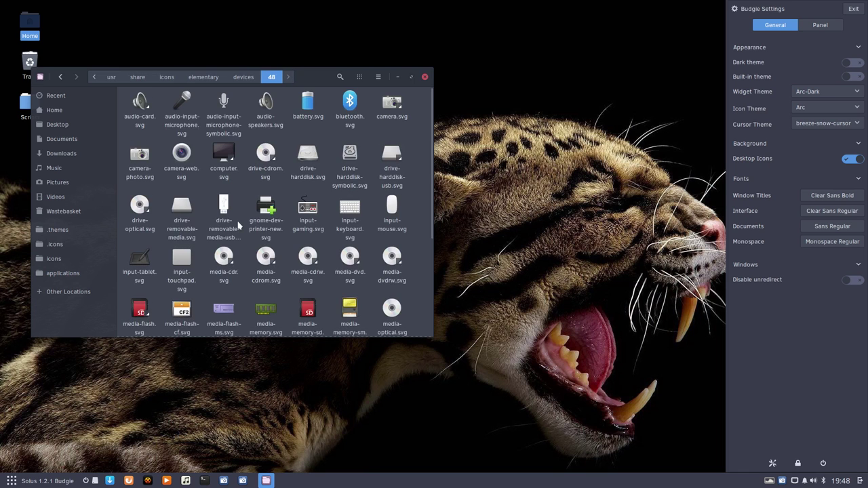
{"action": "scroll", "coordinate": [237, 223], "scroll_direction": "down", "scroll_amount": 3}
{"action": "scroll", "coordinate": [237, 224], "scroll_direction": "up", "scroll_amount": 3}
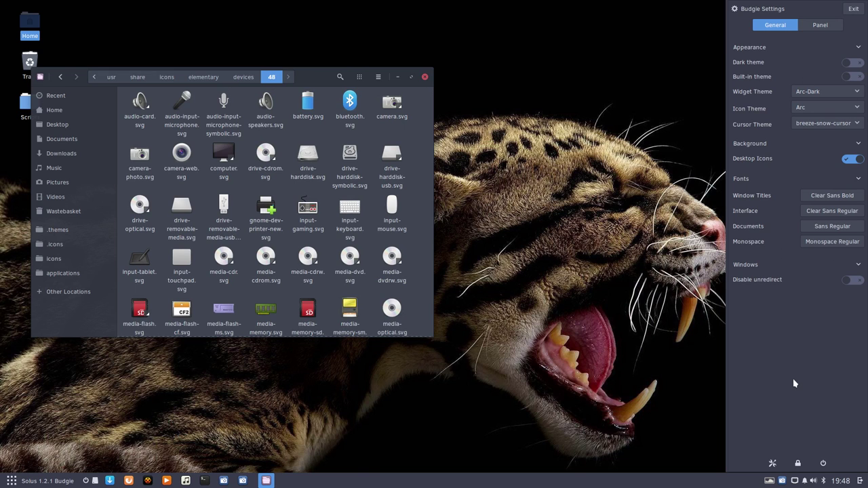
{"action": "left_click", "coordinate": [425, 78]}
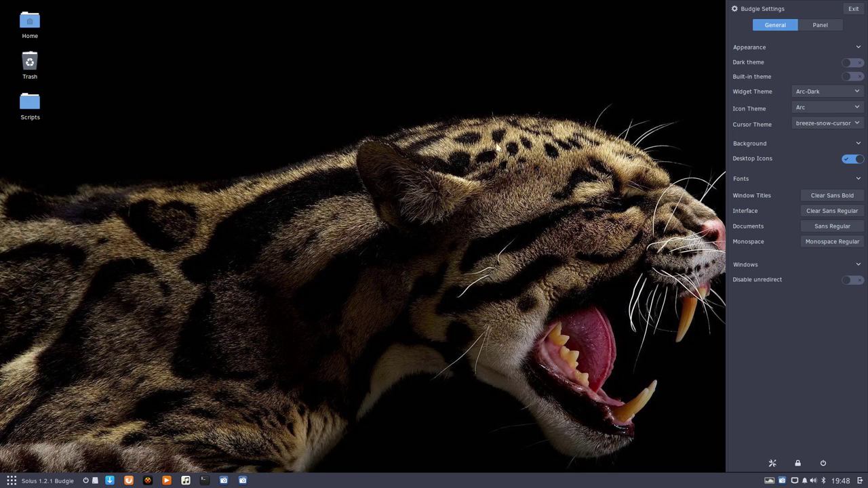
Step: Search Software Center for 'tw', open GNOME Tweak Tool's details page, and close the side panel
{"action": "left_click", "coordinate": [853, 8]}
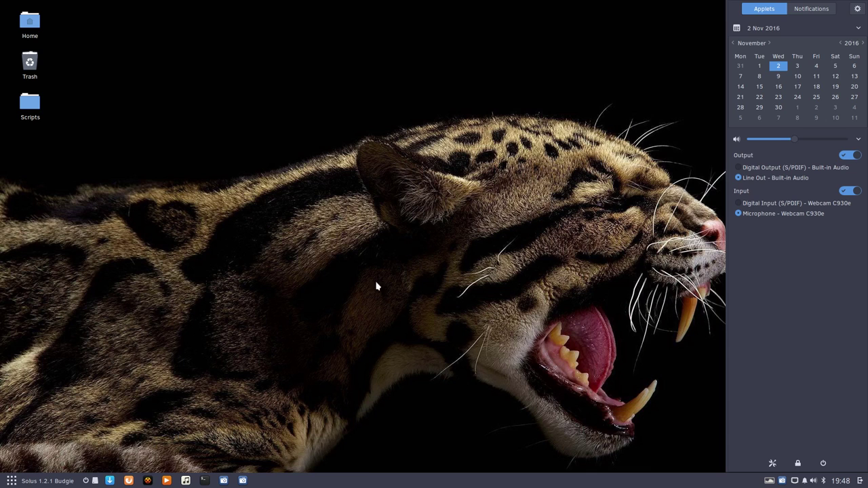
{"action": "left_click", "coordinate": [109, 483]}
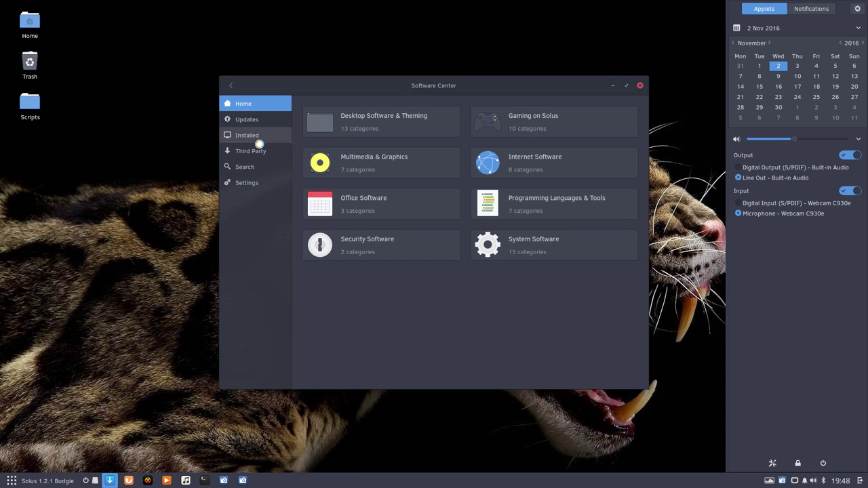
{"action": "left_click", "coordinate": [249, 168]}
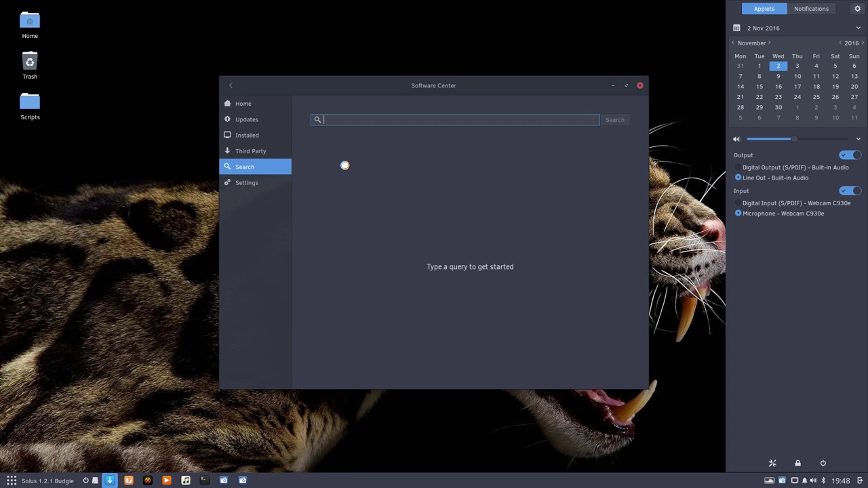
{"action": "type", "text": "tweak"}
{"action": "key", "text": "Return"}
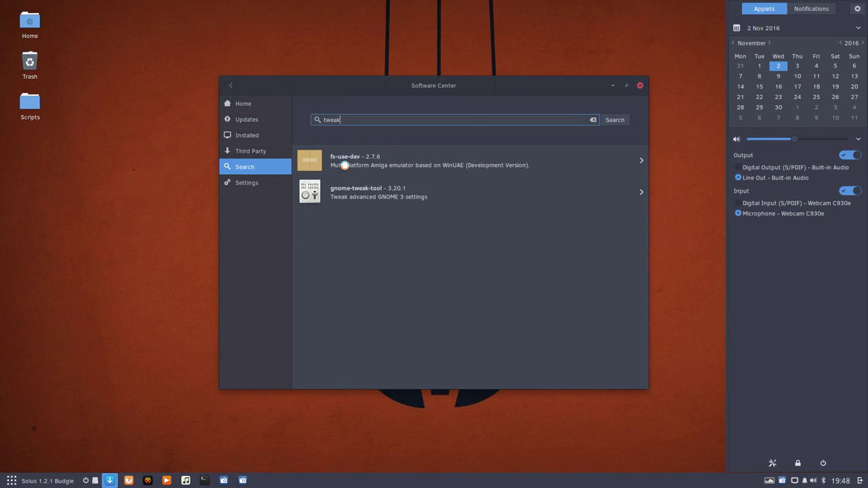
{"action": "left_click", "coordinate": [376, 191]}
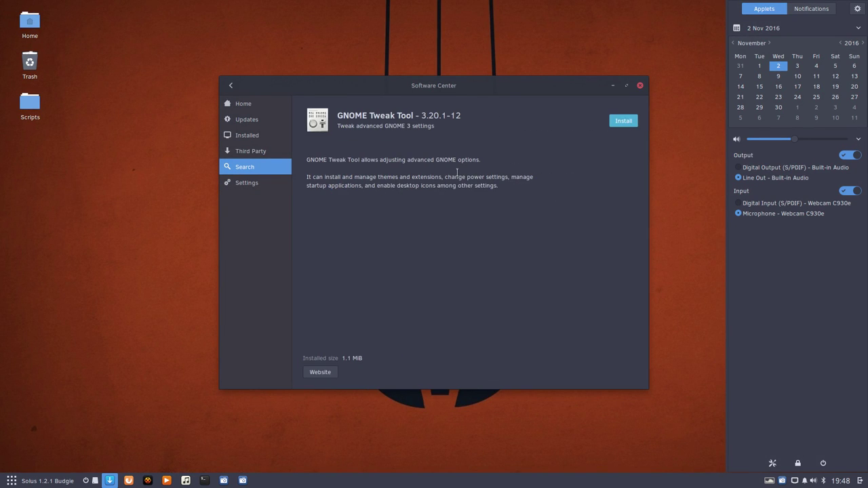
{"action": "left_click_drag", "start_coordinate": [459, 83], "coordinate": [627, 92]}
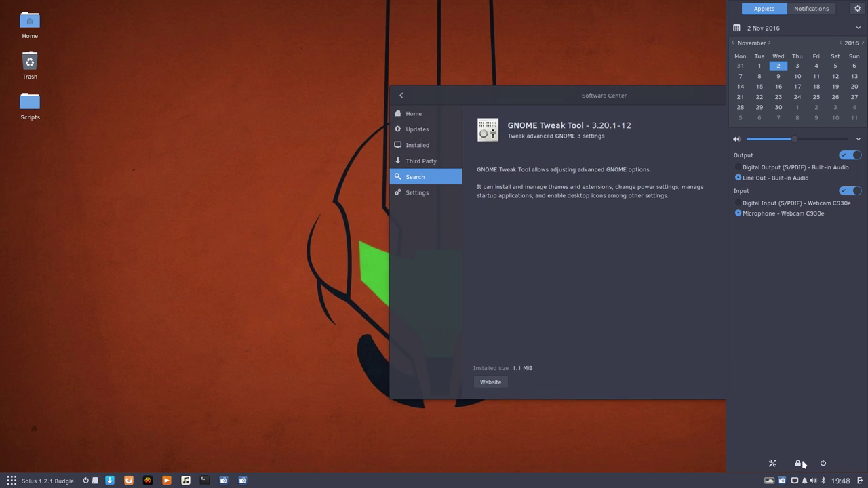
{"action": "left_click", "coordinate": [771, 467]}
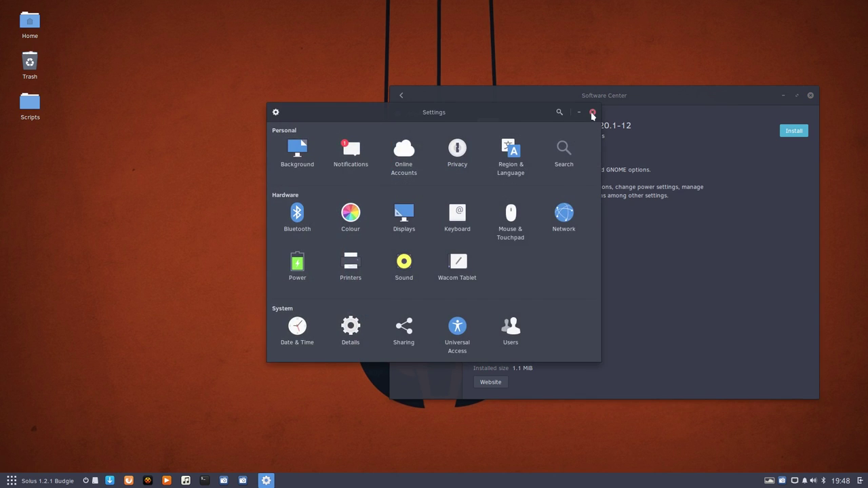
Step: Dismiss the Settings window and open icon-theme-script.sh from the Scripts folder in gedit
{"action": "left_click", "coordinate": [592, 112]}
{"action": "left_click_drag", "start_coordinate": [579, 97], "coordinate": [611, 35]}
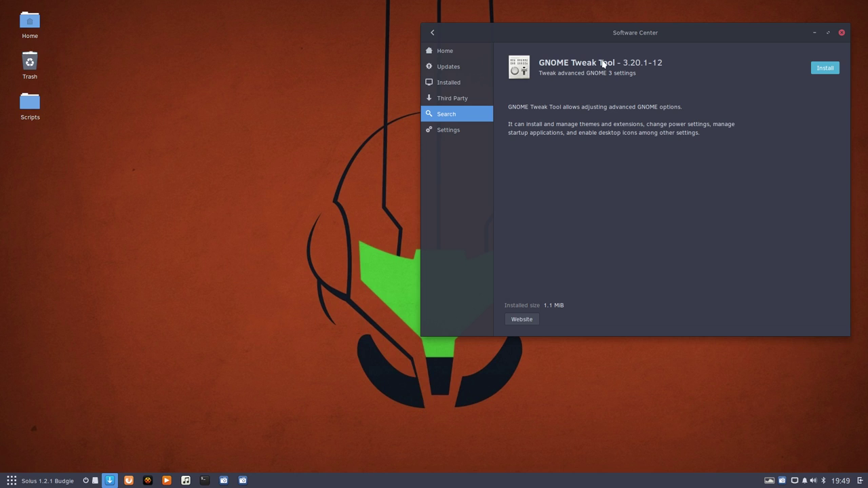
{"action": "left_click", "coordinate": [179, 136]}
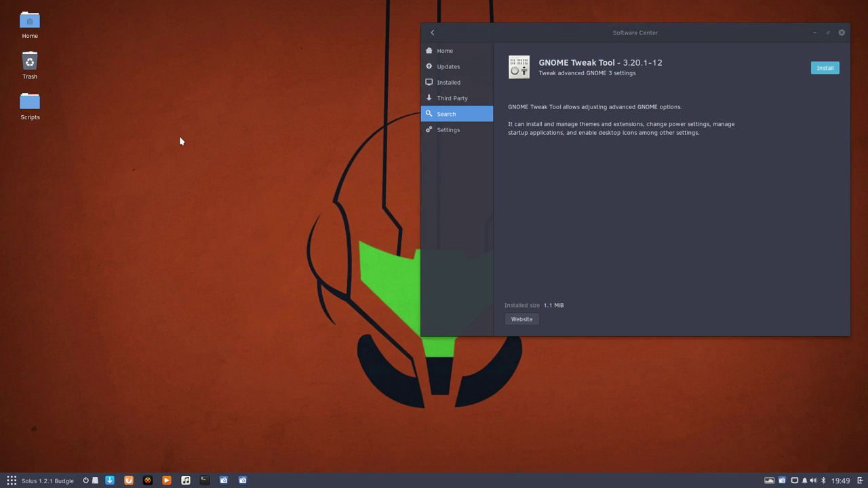
{"action": "double_click", "coordinate": [30, 103]}
{"action": "left_click", "coordinate": [133, 56]}
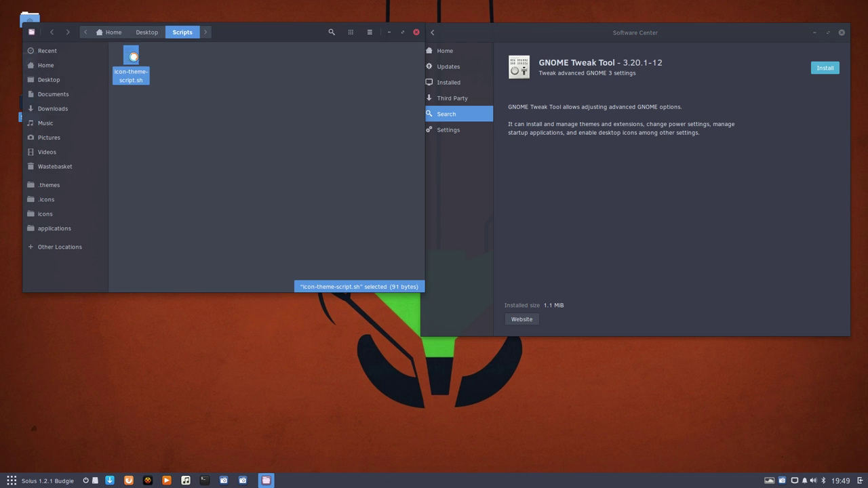
{"action": "double_click", "coordinate": [133, 57]}
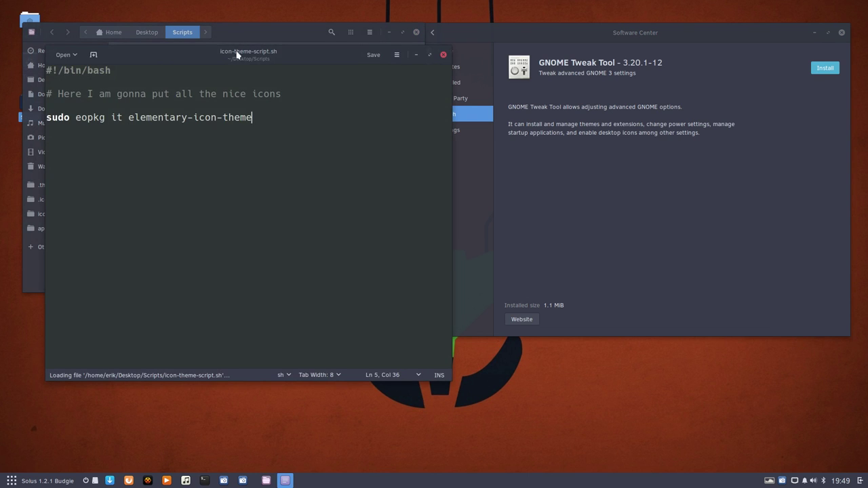
{"action": "left_click_drag", "start_coordinate": [237, 54], "coordinate": [608, 122]}
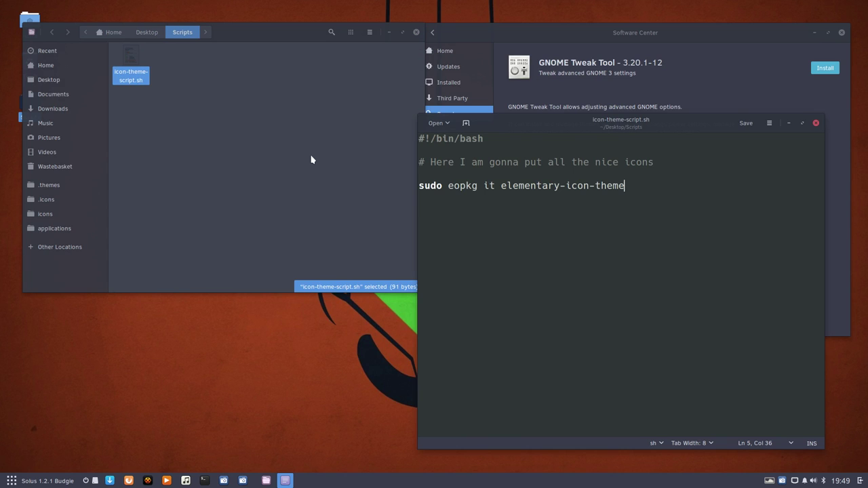
Step: Build 'sudo eopkg it gnome-tweak-tool' in a new terminal with tab completion and copy it
{"action": "key", "text": "ctrl+alt+t"}
{"action": "type", "text": "sudo "}
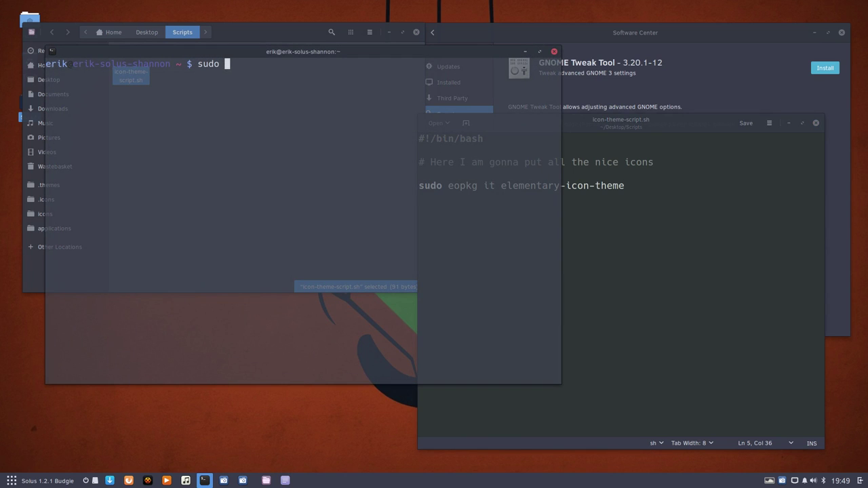
{"action": "type", "text": "eopkg it gnome-twe"}
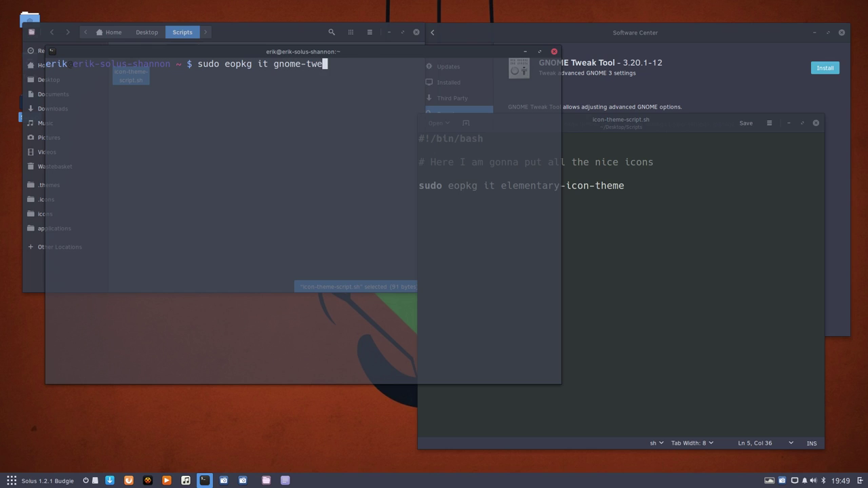
{"action": "key", "text": "Tab"}
{"action": "left_click_drag", "start_coordinate": [361, 63], "coordinate": [199, 64]}
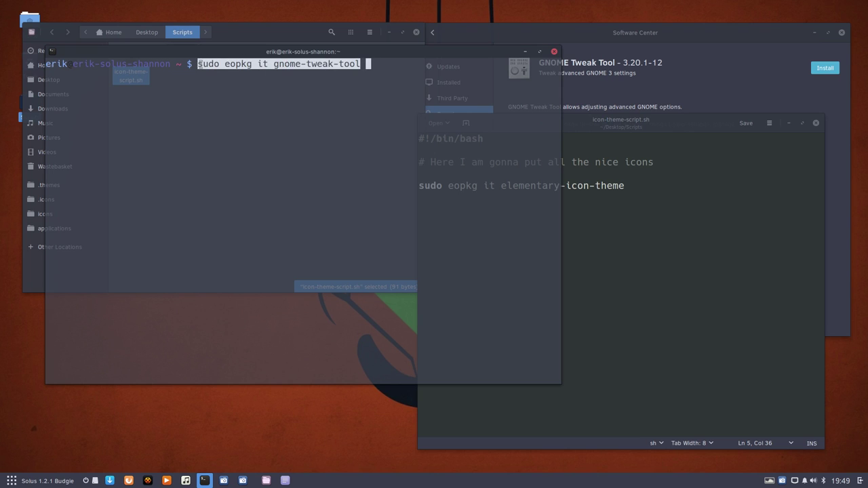
{"action": "right_click", "coordinate": [230, 65]}
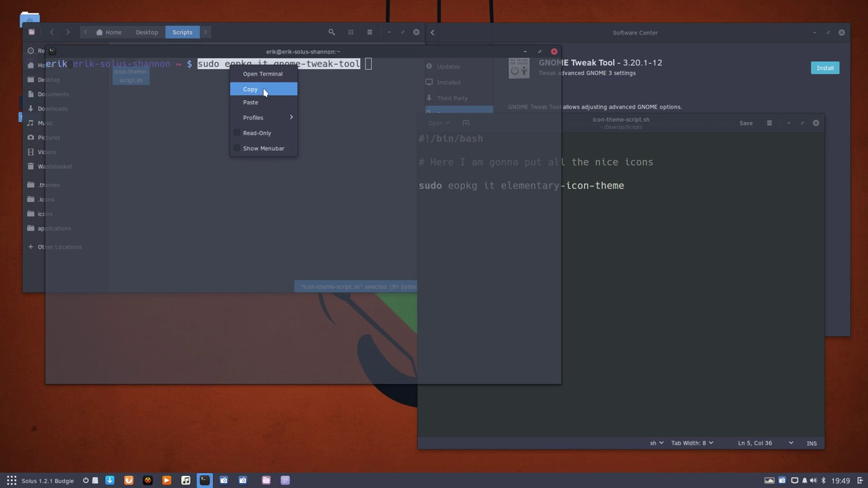
{"action": "left_click", "coordinate": [264, 91]}
Step: Paste the gnome-tweak-tool install command on a new script line, save, and close gedit
{"action": "left_click", "coordinate": [659, 231]}
{"action": "key", "text": "Return"}
{"action": "key", "text": "ctrl+v"}
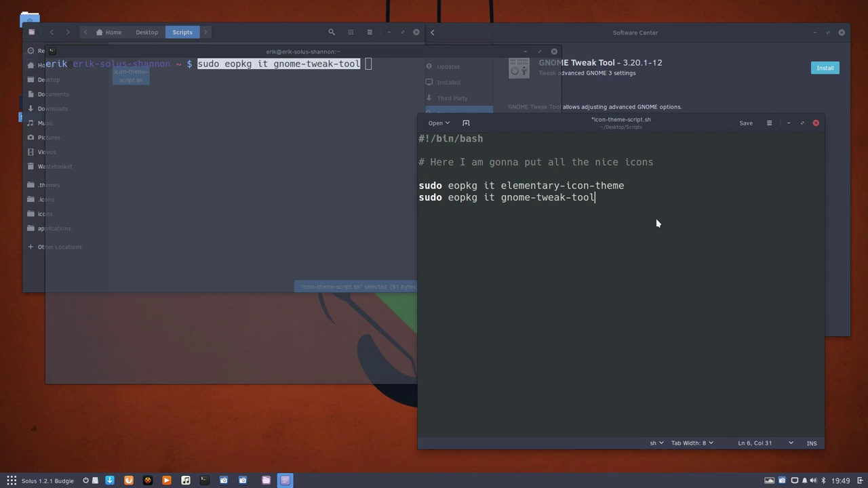
{"action": "key", "text": "ctrl+s"}
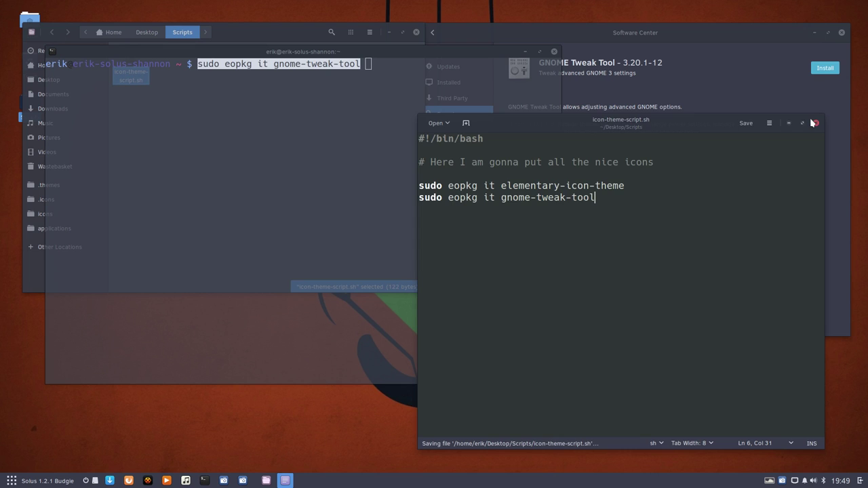
{"action": "left_click", "coordinate": [816, 124]}
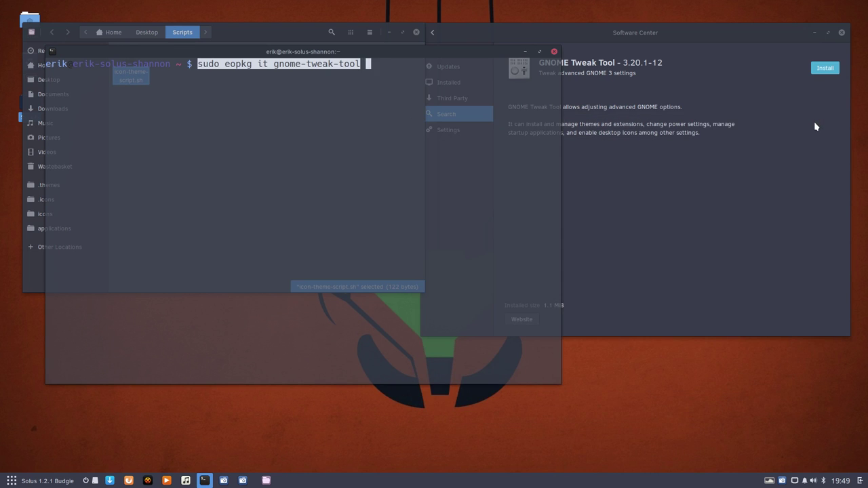
Step: Run ./icon-theme-script.sh in a terminal opened in Scripts and enter the password
{"action": "left_click", "coordinate": [555, 52]}
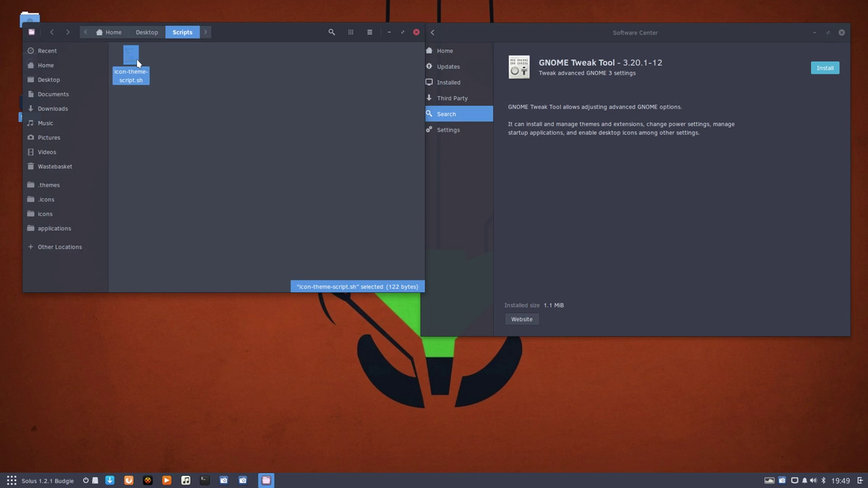
{"action": "left_click", "coordinate": [188, 71]}
{"action": "right_click", "coordinate": [188, 71]}
{"action": "left_click", "coordinate": [240, 143]}
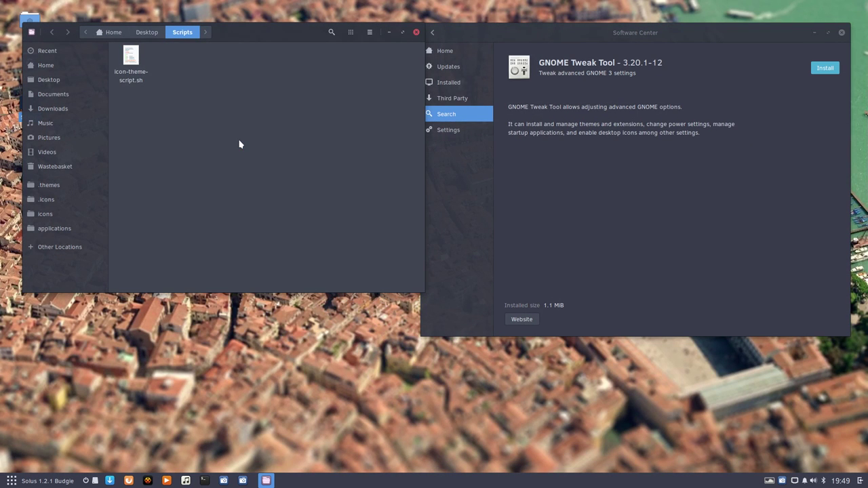
{"action": "type", "text": "./"}
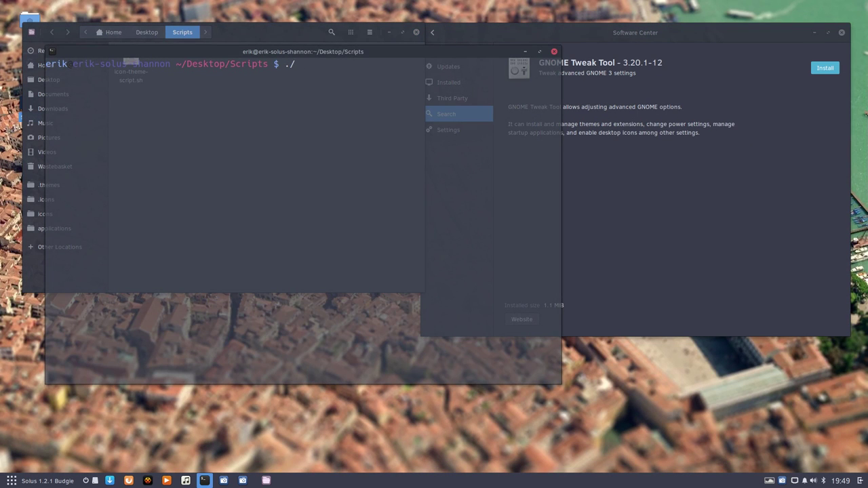
{"action": "left_click_drag", "start_coordinate": [227, 58], "coordinate": [227, 34]}
{"action": "type", "text": "icon-"}
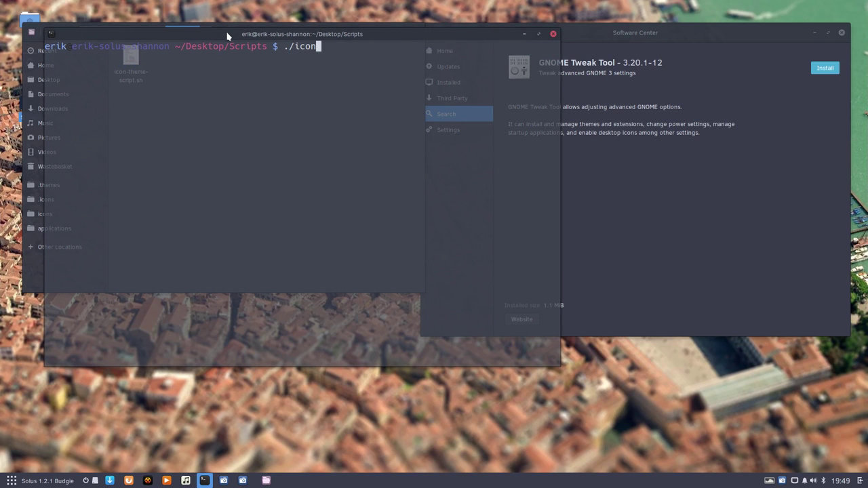
{"action": "key", "text": "Tab"}
{"action": "key", "text": "Return"}
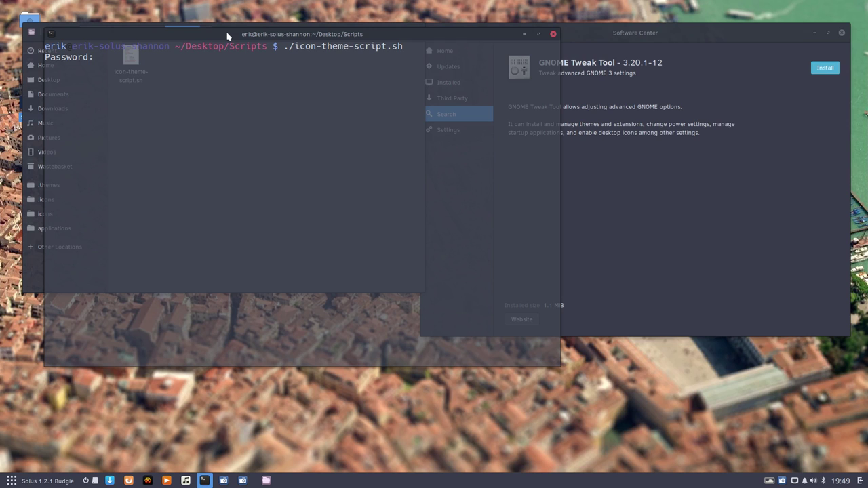
{"action": "key", "text": "Return"}
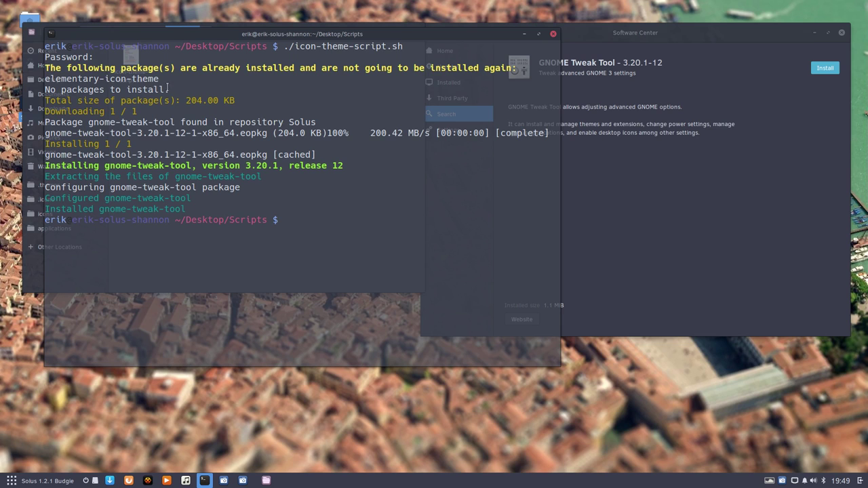
Step: Highlight the output showing elementary-icon-theme skipped and gnome-tweak-tool installed, then close the terminal
{"action": "left_click_drag", "start_coordinate": [168, 89], "coordinate": [42, 89]}
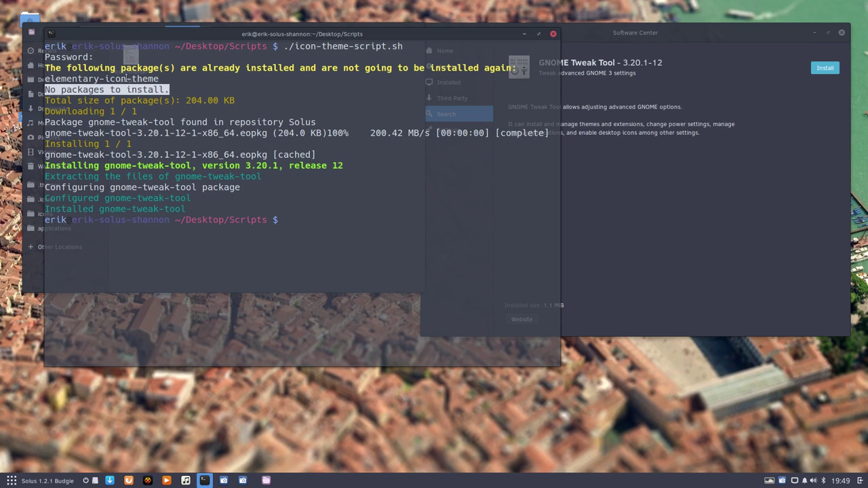
{"action": "left_click_drag", "start_coordinate": [163, 79], "coordinate": [42, 79]}
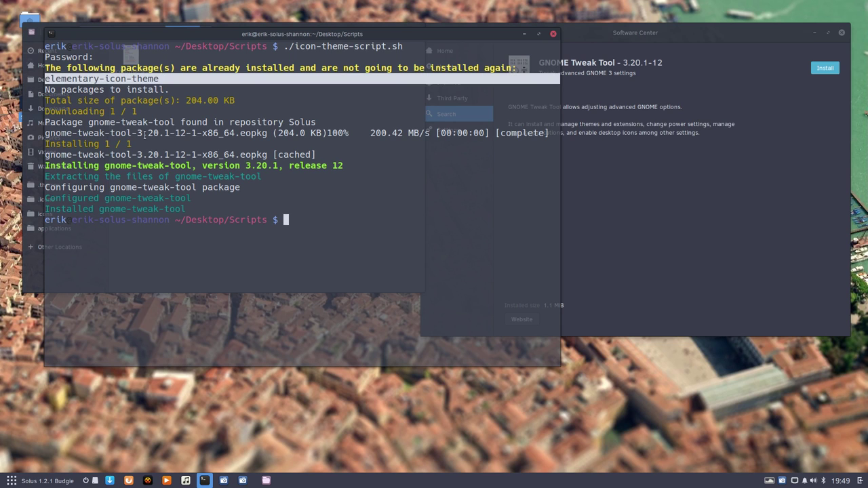
{"action": "left_click_drag", "start_coordinate": [148, 133], "coordinate": [40, 133]}
{"action": "left_click_drag", "start_coordinate": [120, 144], "coordinate": [31, 136]}
{"action": "left_click_drag", "start_coordinate": [106, 166], "coordinate": [31, 170]}
{"action": "mouse_move", "coordinate": [89, 176]}
{"action": "left_mouse_down"}
{"action": "mouse_move", "coordinate": [27, 184]}
{"action": "mouse_move", "coordinate": [78, 188]}
{"action": "left_mouse_up"}
{"action": "left_click", "coordinate": [68, 180]}
{"action": "left_click_drag", "start_coordinate": [27, 198], "coordinate": [77, 209]}
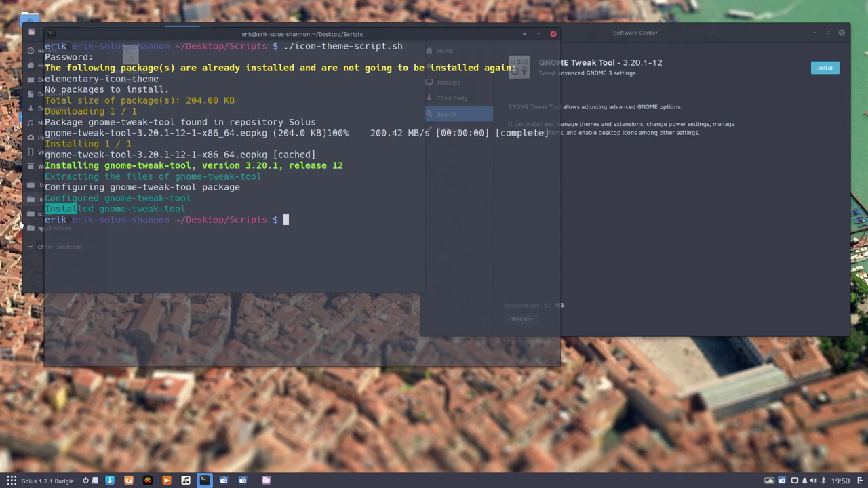
{"action": "left_click", "coordinate": [237, 236]}
{"action": "left_click", "coordinate": [554, 34]}
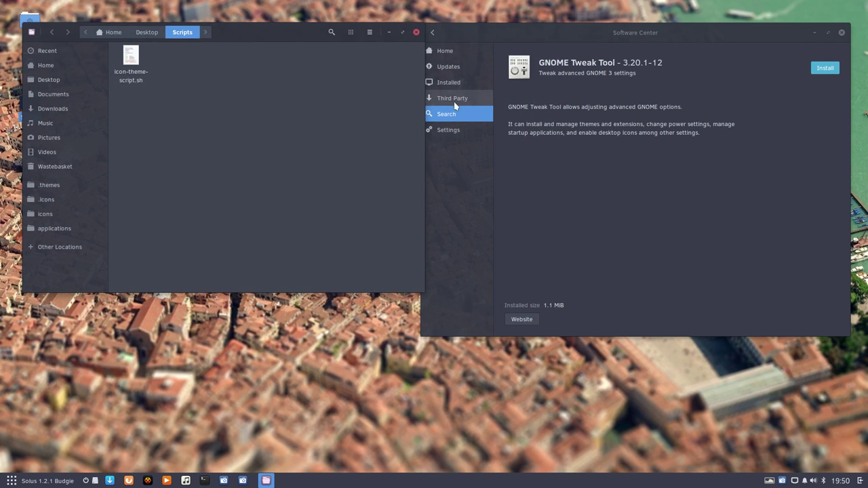
Step: Rerun the 'tweak' search, open gnome-tweak-tool's details, and close Software Center
{"action": "left_click", "coordinate": [451, 99]}
{"action": "left_click", "coordinate": [468, 116]}
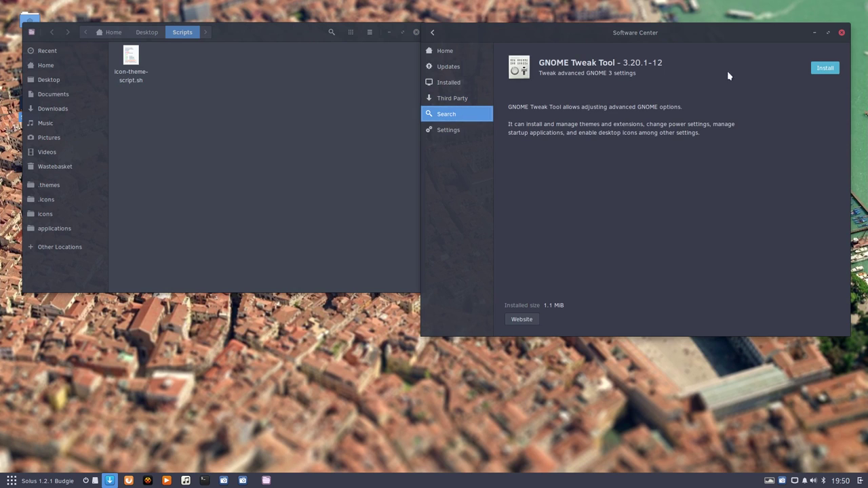
{"action": "left_click", "coordinate": [437, 31]}
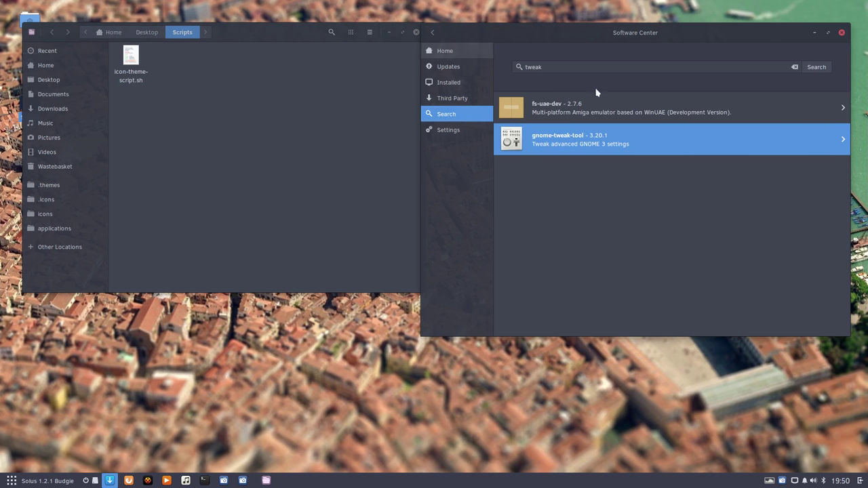
{"action": "left_click", "coordinate": [574, 72]}
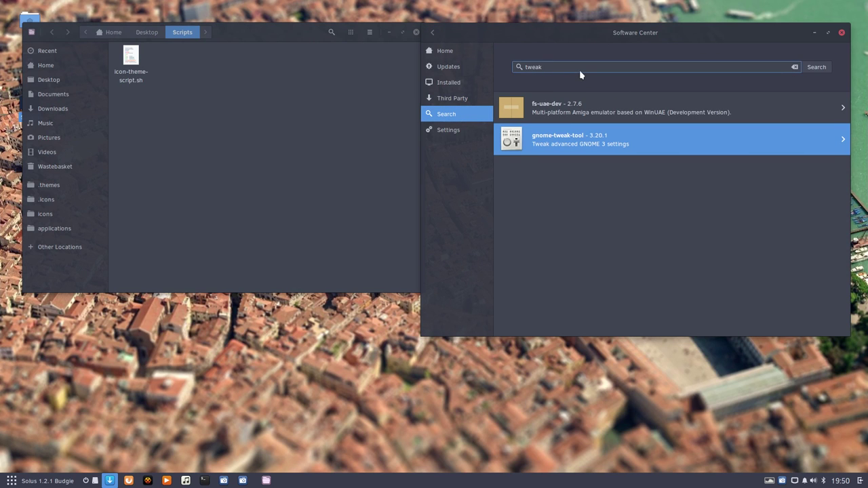
{"action": "left_click", "coordinate": [814, 66]}
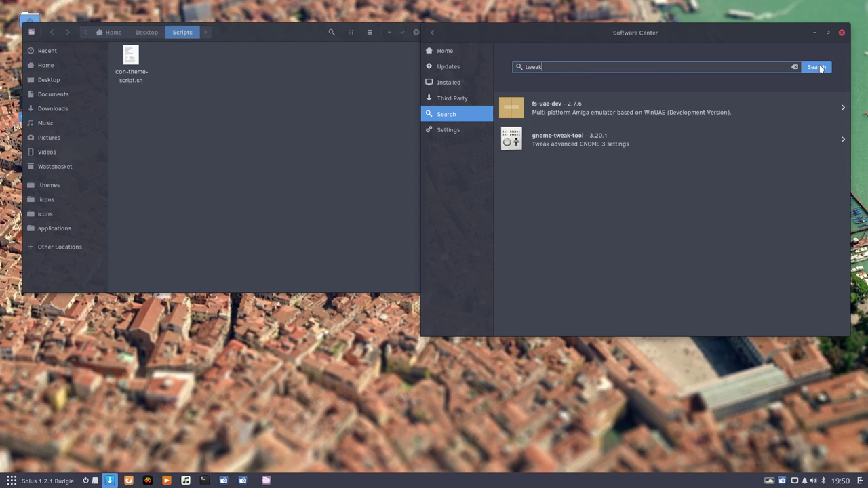
{"action": "left_click", "coordinate": [597, 142]}
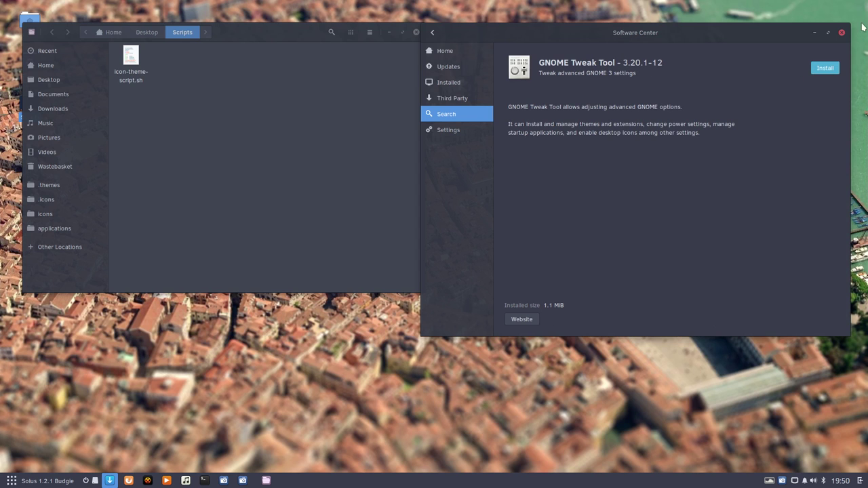
{"action": "left_click", "coordinate": [841, 32]}
Step: Reopen Software Center, search 'tw', confirm GNOME Tweak Tool 3.20.1-12 is installed, and close it
{"action": "left_click", "coordinate": [109, 480]}
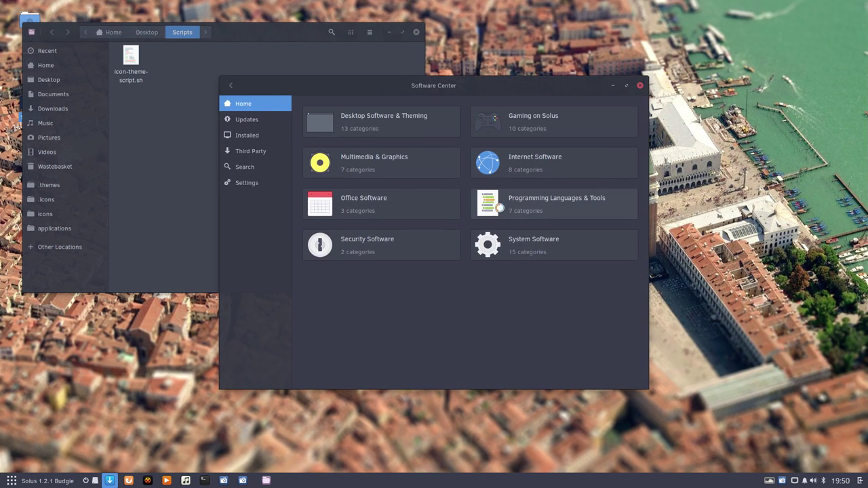
{"action": "left_click", "coordinate": [264, 173]}
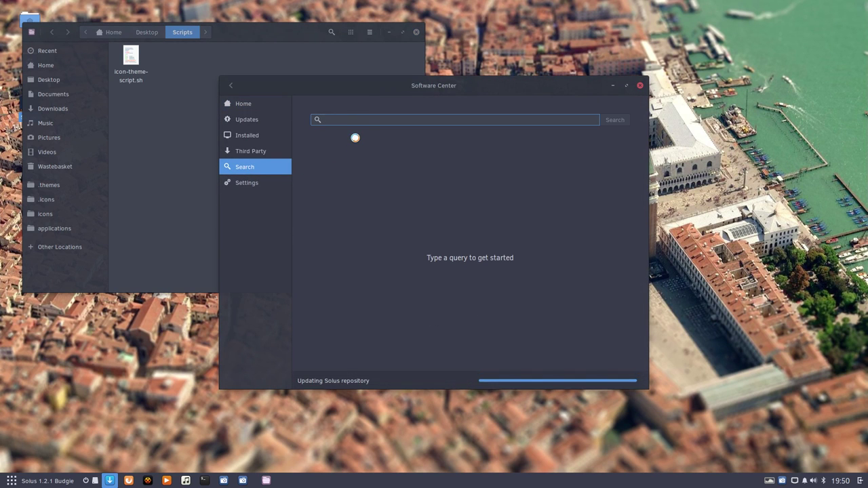
{"action": "type", "text": "tweak"}
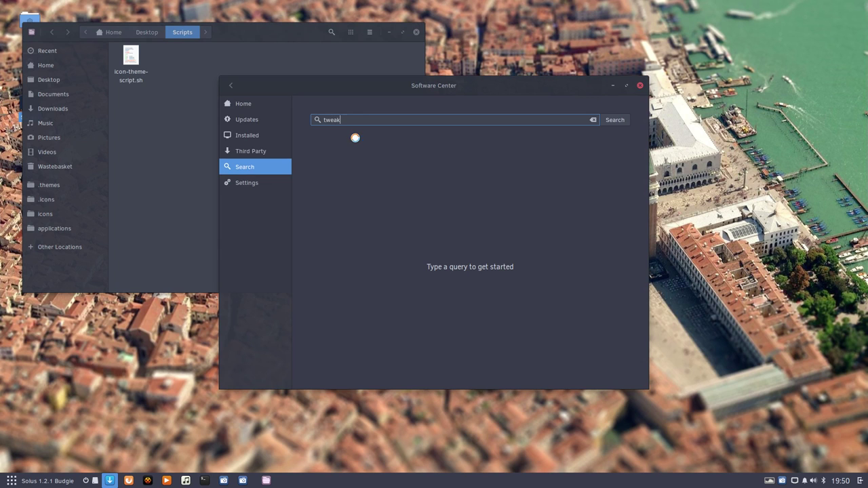
{"action": "left_click", "coordinate": [610, 119]}
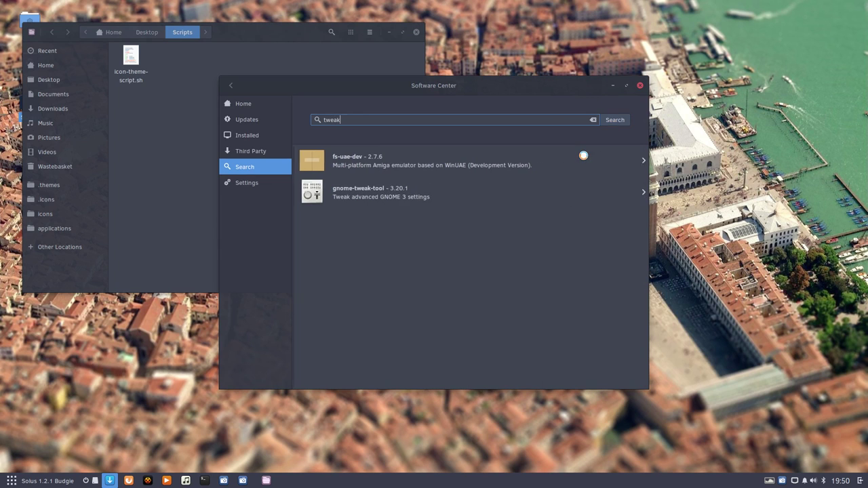
{"action": "left_click", "coordinate": [433, 190]}
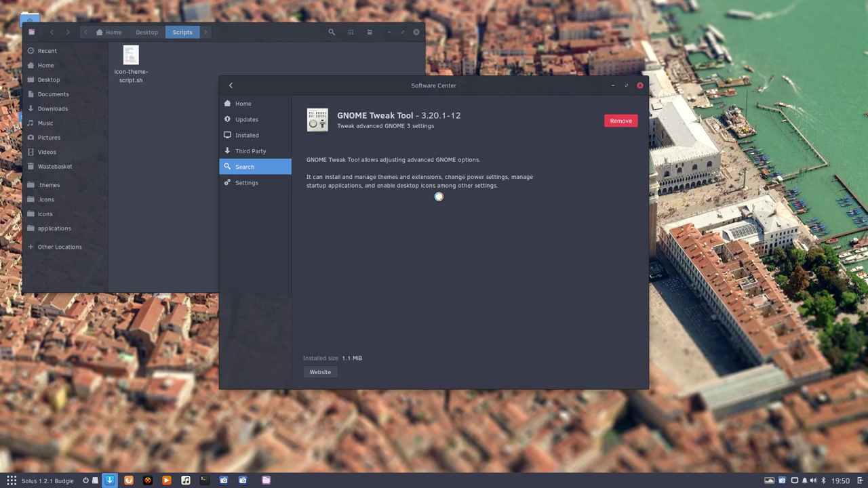
{"action": "left_click", "coordinate": [640, 85]}
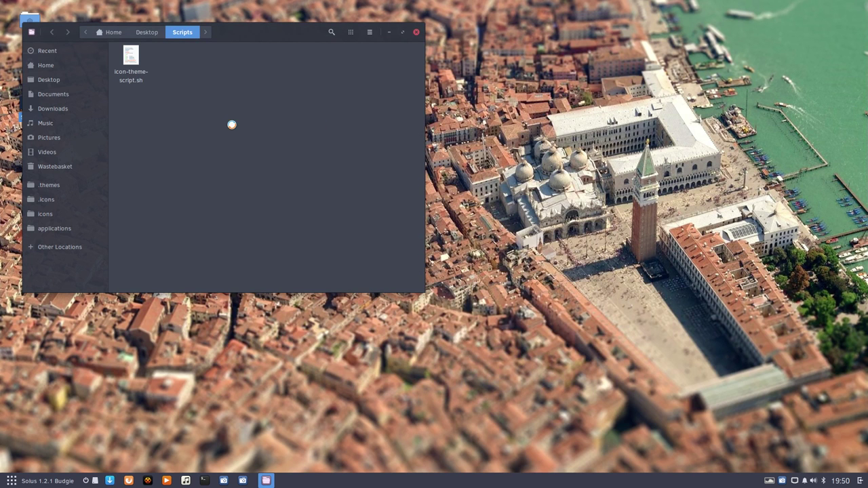
Step: Close the Scripts folder window and launch Tweak Tool from the application menu
{"action": "left_click_drag", "start_coordinate": [238, 31], "coordinate": [483, 44]}
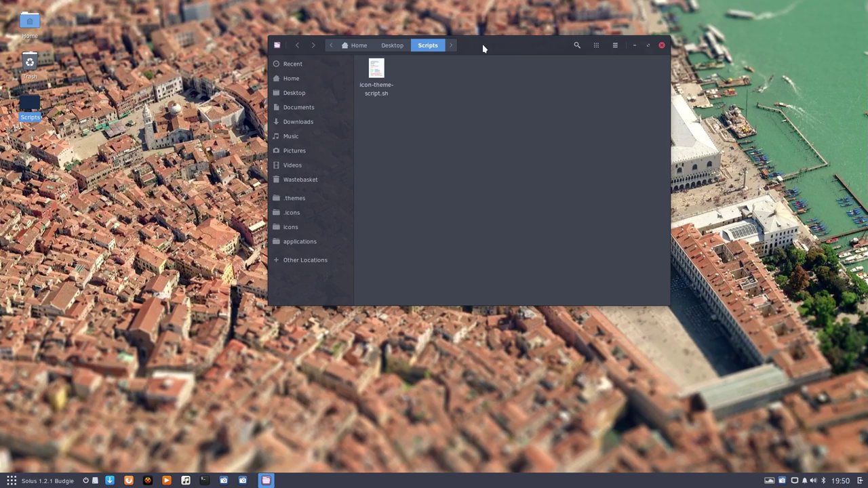
{"action": "left_click", "coordinate": [661, 46]}
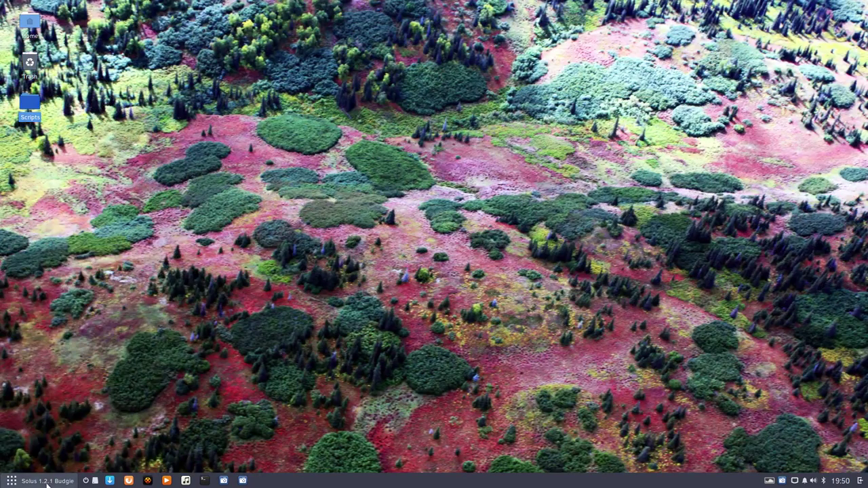
{"action": "left_click", "coordinate": [46, 482]}
{"action": "type", "text": "twea"}
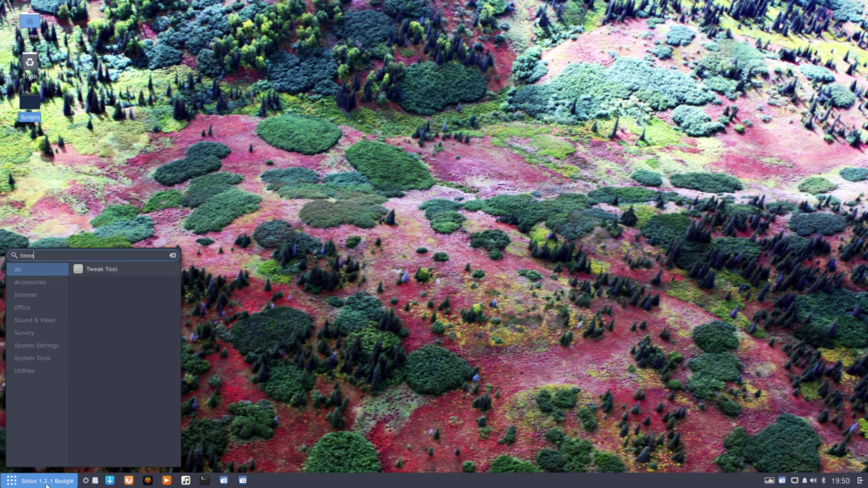
{"action": "left_click", "coordinate": [113, 270]}
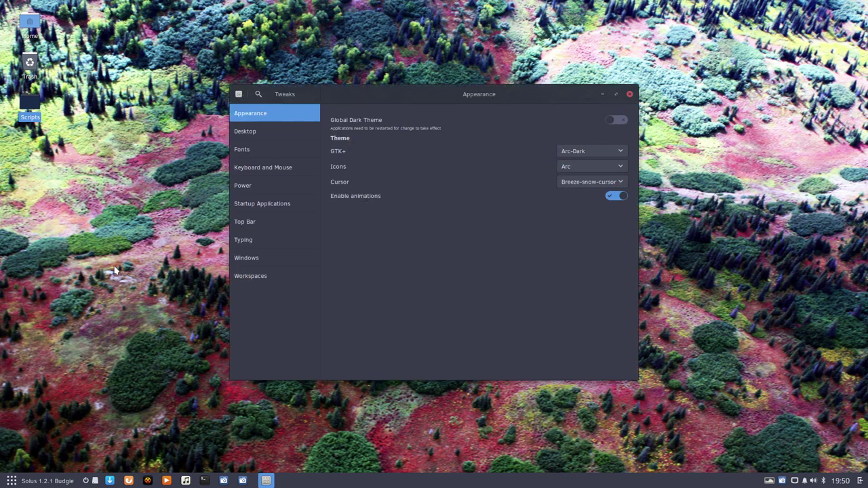
Step: Pin Tweak Tool to the panel and move its window to the upper right
{"action": "right_click", "coordinate": [268, 481]}
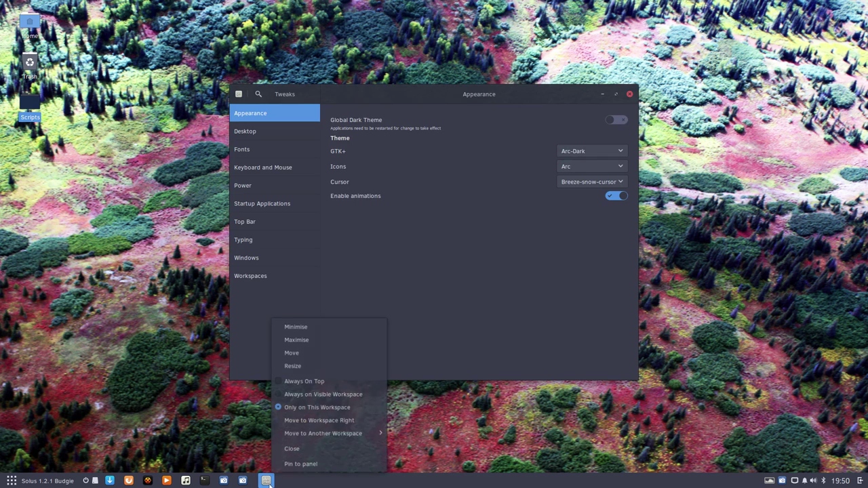
{"action": "left_click", "coordinate": [298, 465]}
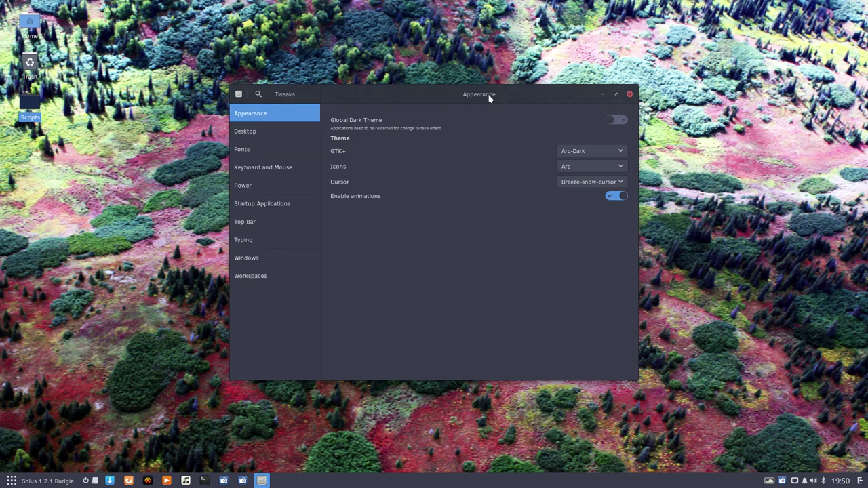
{"action": "left_click_drag", "start_coordinate": [489, 98], "coordinate": [688, 61]}
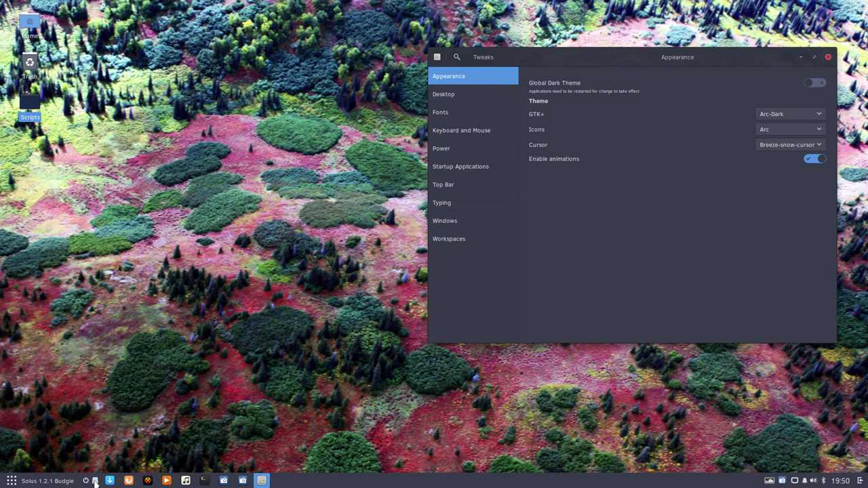
Step: Launch the Files file manager from the application menu's categories
{"action": "left_click", "coordinate": [42, 481]}
{"action": "left_click", "coordinate": [26, 294]}
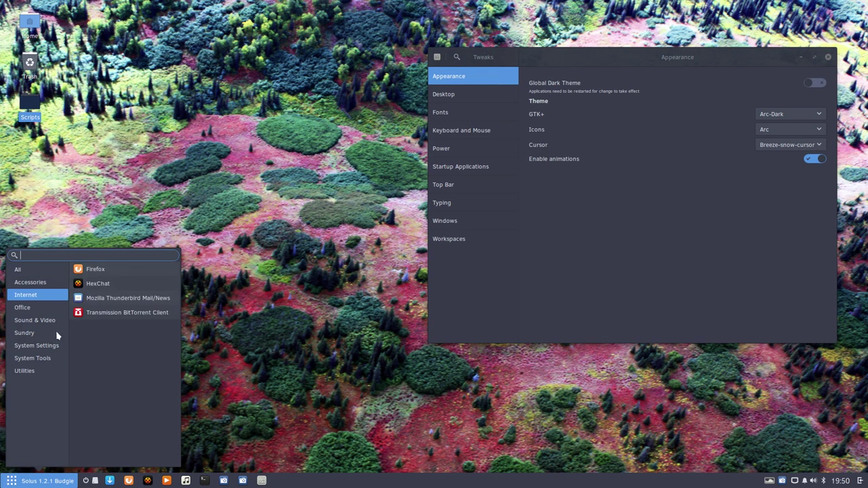
{"action": "left_click", "coordinate": [28, 370]}
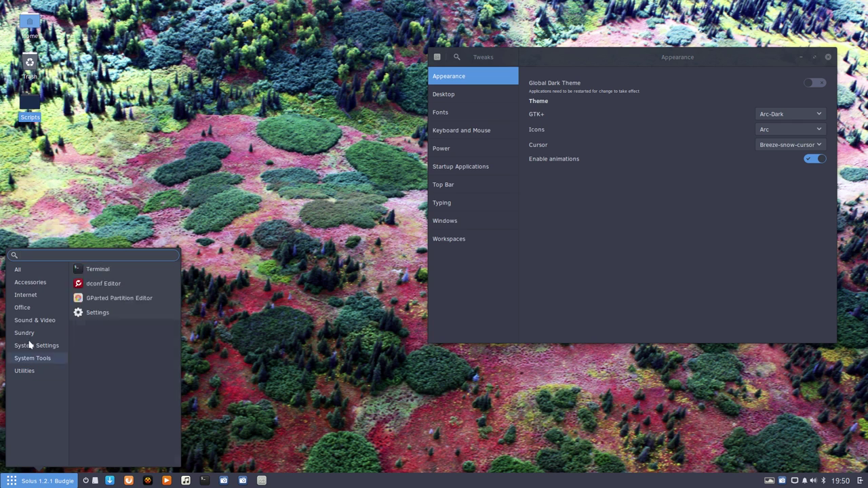
{"action": "mouse_move", "coordinate": [35, 281]}
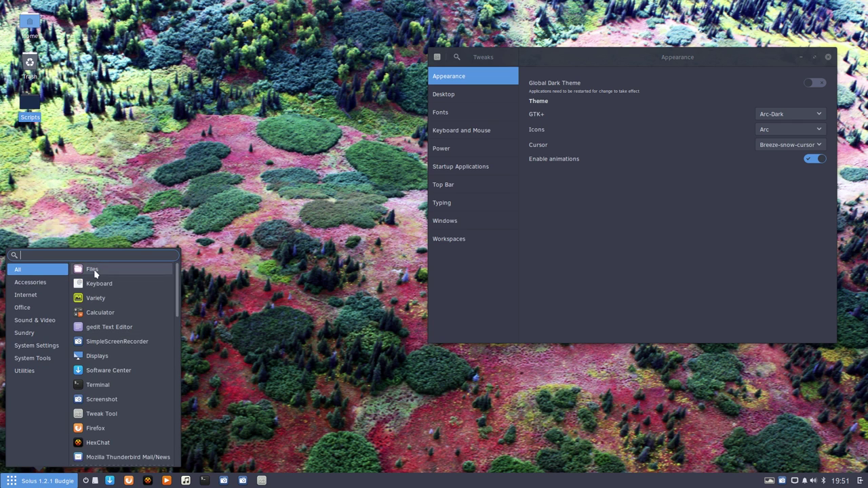
{"action": "left_click", "coordinate": [91, 267]}
Step: Pin Files to the panel
{"action": "right_click", "coordinate": [284, 481]}
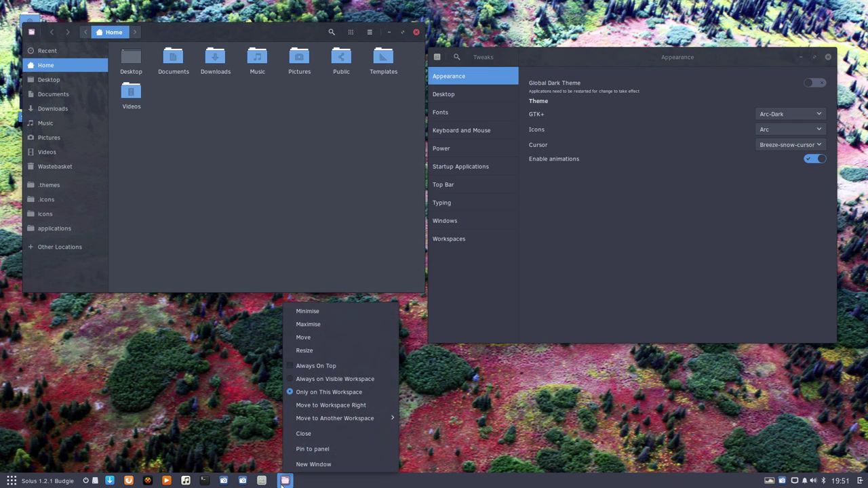
{"action": "left_click", "coordinate": [312, 449]}
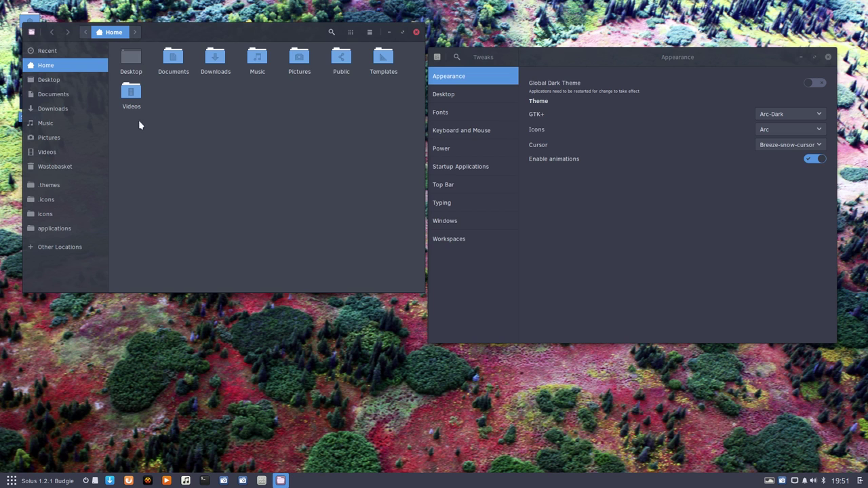
{"action": "left_click", "coordinate": [11, 480]}
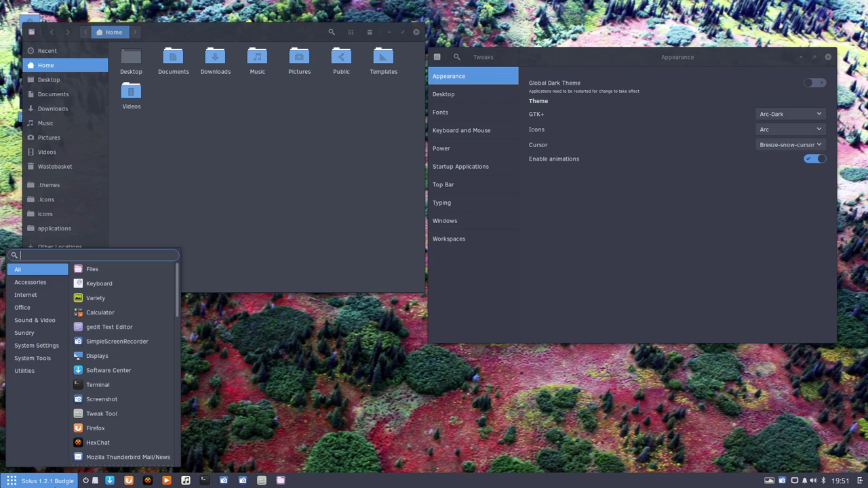
Step: Set the Tweaks Appearance icon theme to Elementary
{"action": "left_click", "coordinate": [641, 261]}
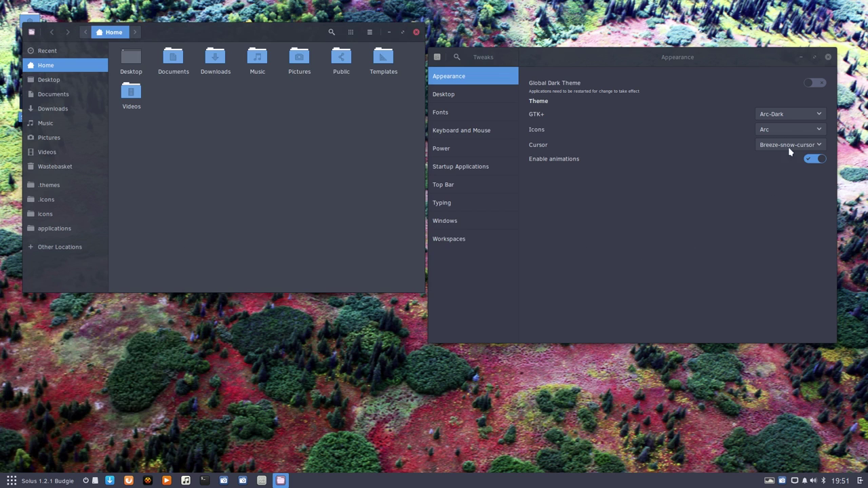
{"action": "left_click", "coordinate": [787, 130]}
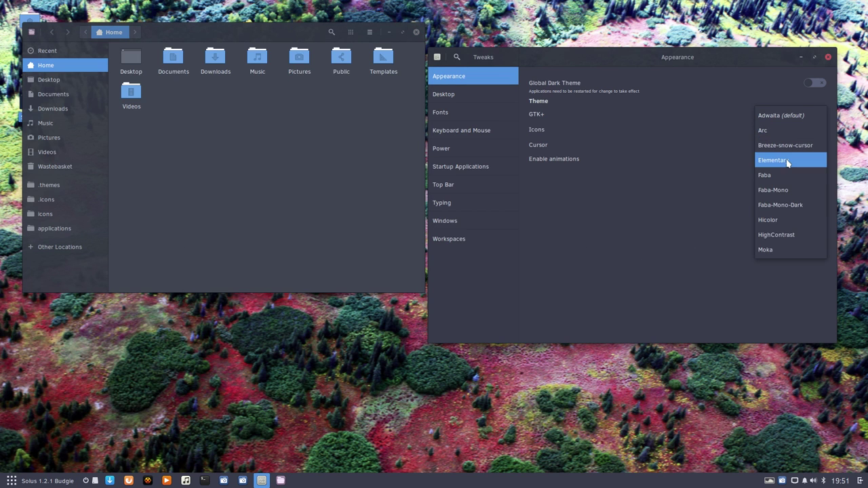
{"action": "left_click", "coordinate": [786, 160]}
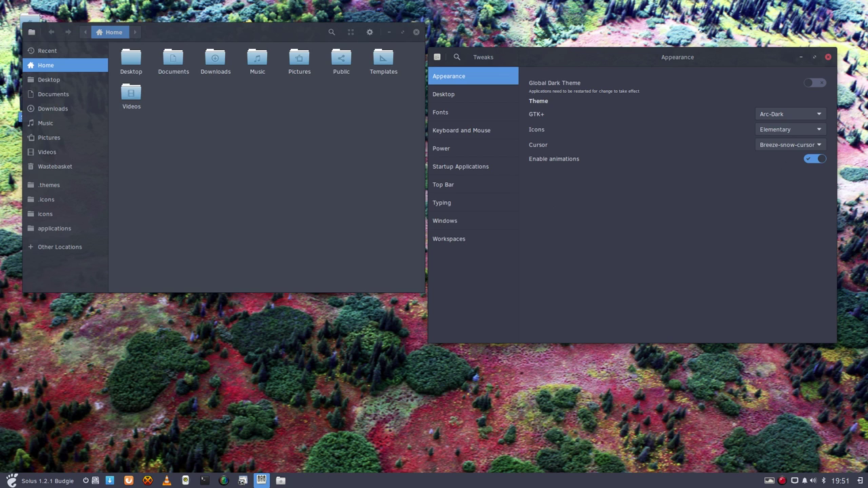
Step: Browse the application menu's app list to check the new Elementary icons, then close Files
{"action": "left_click", "coordinate": [12, 481]}
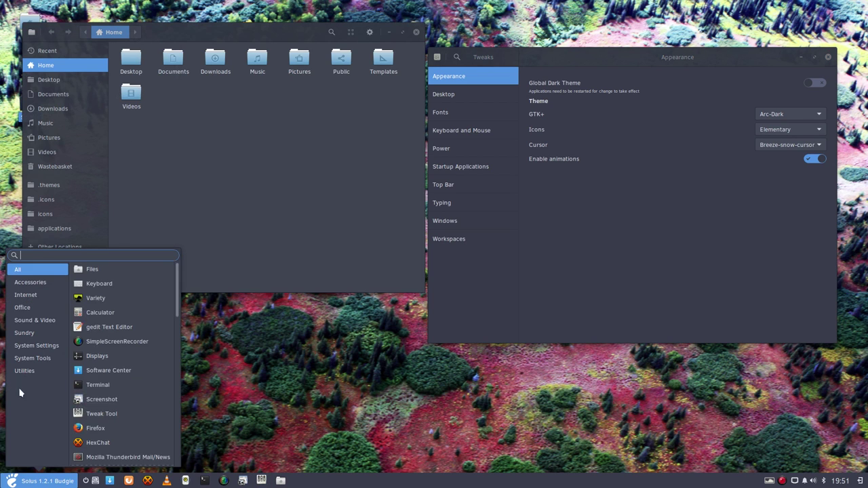
{"action": "left_click", "coordinate": [33, 280]}
{"action": "left_click", "coordinate": [34, 270]}
{"action": "scroll", "coordinate": [113, 365], "scroll_direction": "down", "scroll_amount": 5}
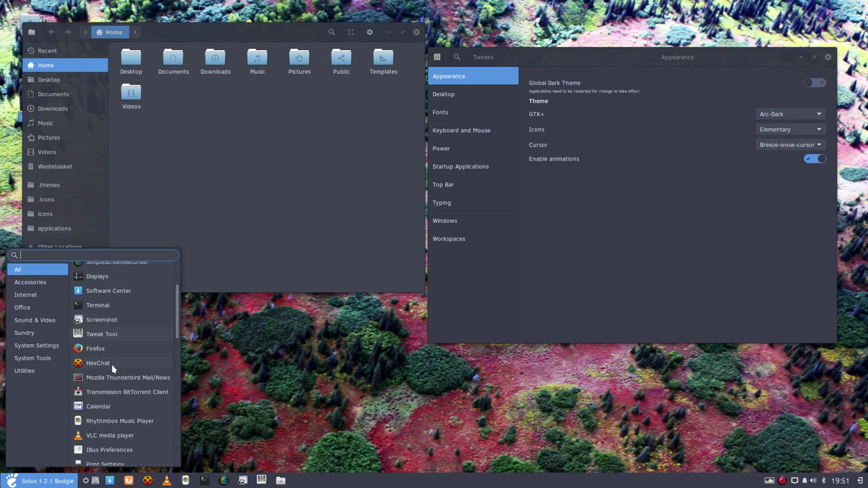
{"action": "scroll", "coordinate": [110, 377], "scroll_direction": "down", "scroll_amount": 10}
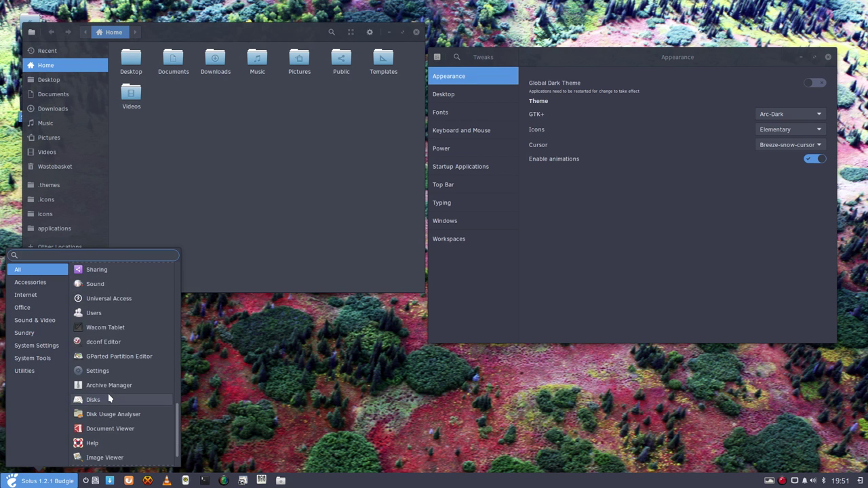
{"action": "scroll", "coordinate": [108, 393], "scroll_direction": "up", "scroll_amount": 15}
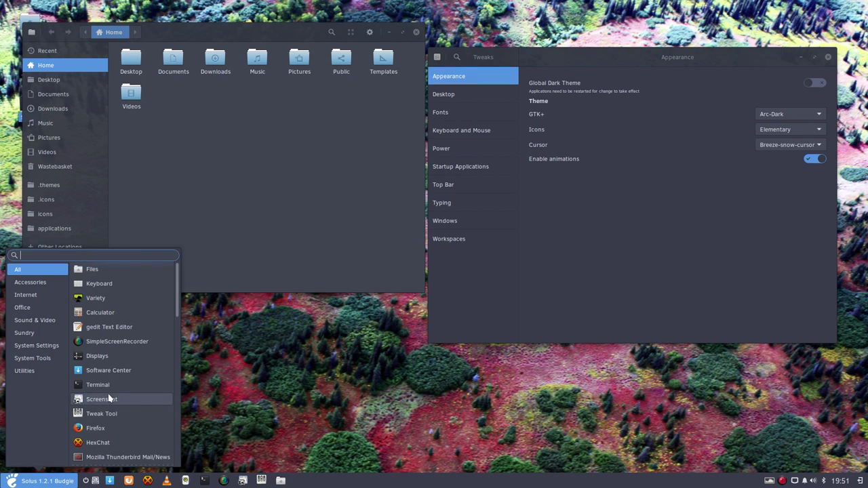
{"action": "key", "text": "Escape"}
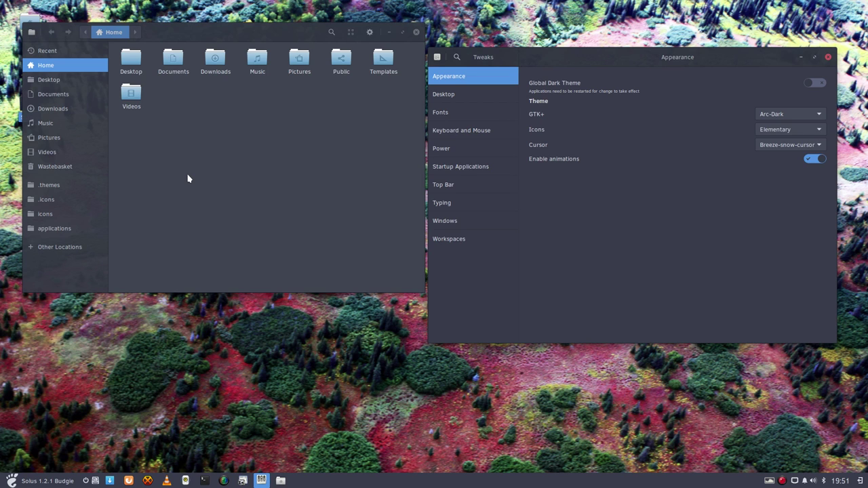
{"action": "left_click", "coordinate": [417, 32]}
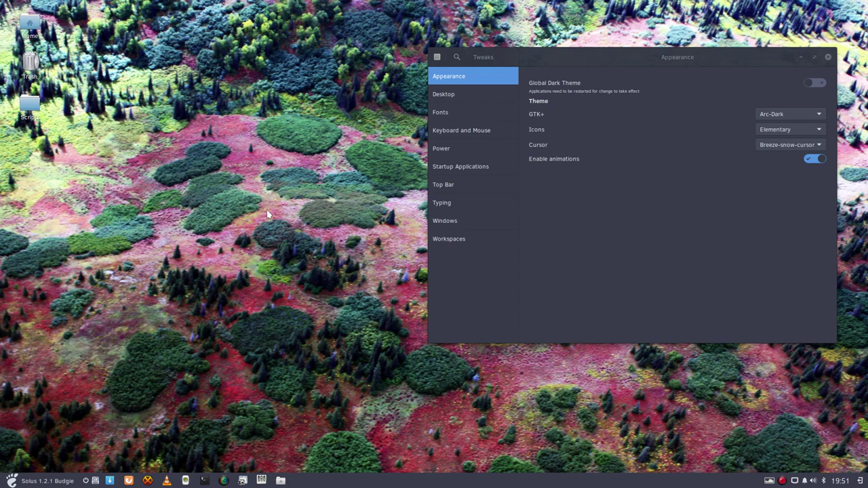
Step: Open a terminal and recall the earlier elementary-icon-theme install command for editing
{"action": "key", "text": "ctrl+alt+t"}
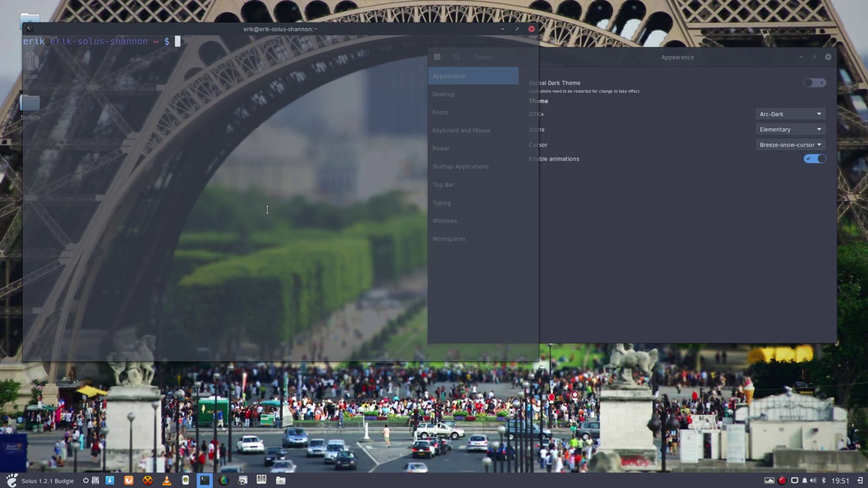
{"action": "type", "text": "./icon-theme-script.sh"}
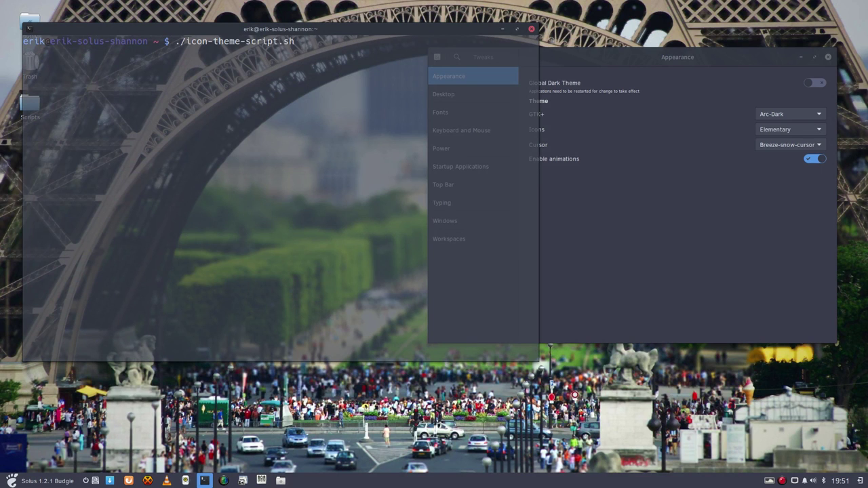
{"action": "key", "text": "Up"}
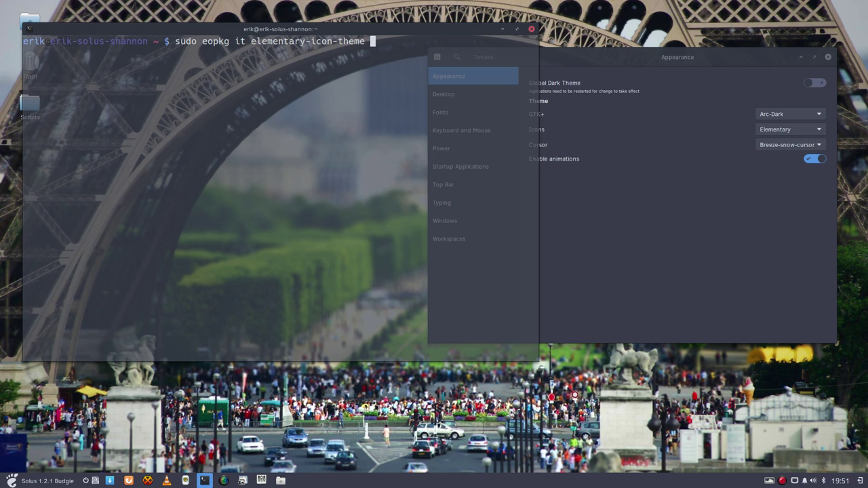
{"action": "key", "text": "Left"}
{"action": "key", "text": "Left"}
{"action": "key", "text": "Left"}
{"action": "key", "text": "Left"}
{"action": "key", "text": "Left"}
{"action": "key", "text": "Left"}
{"action": "key", "text": "Left"}
{"action": "key", "text": "Left"}
{"action": "key", "text": "Left"}
{"action": "key", "text": "Left"}
{"action": "key", "text": "Left"}
{"action": "key", "text": "Left"}
{"action": "key", "text": "Left"}
{"action": "key", "text": "Left"}
{"action": "key", "text": "Left"}
{"action": "key", "text": "Left"}
{"action": "key", "text": "Left"}
{"action": "key", "text": "Left"}
{"action": "key", "text": "Left"}
{"action": "key", "text": "Left"}
{"action": "key", "text": "Right"}
{"action": "key", "text": "BackSpace"}
{"action": "key", "text": "BackSpace"}
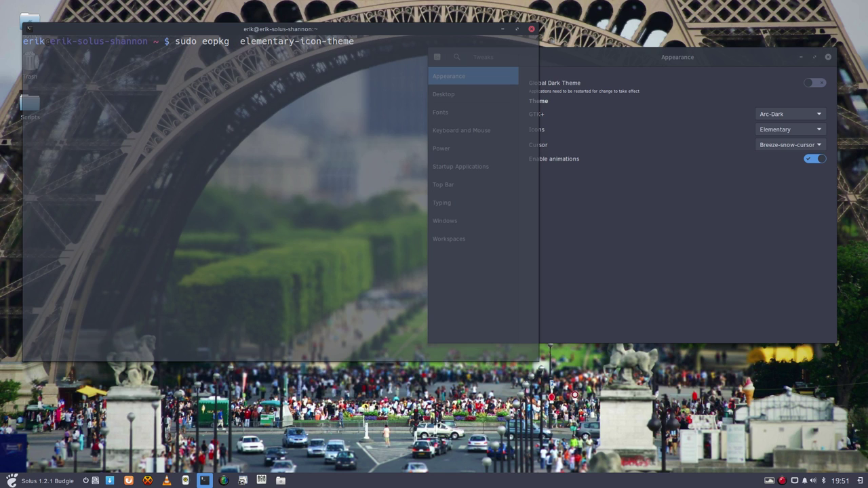
Step: Run 'sudo eopkg rm elementary-icon-theme', authorising it with the sudo password
{"action": "type", "text": "remove"}
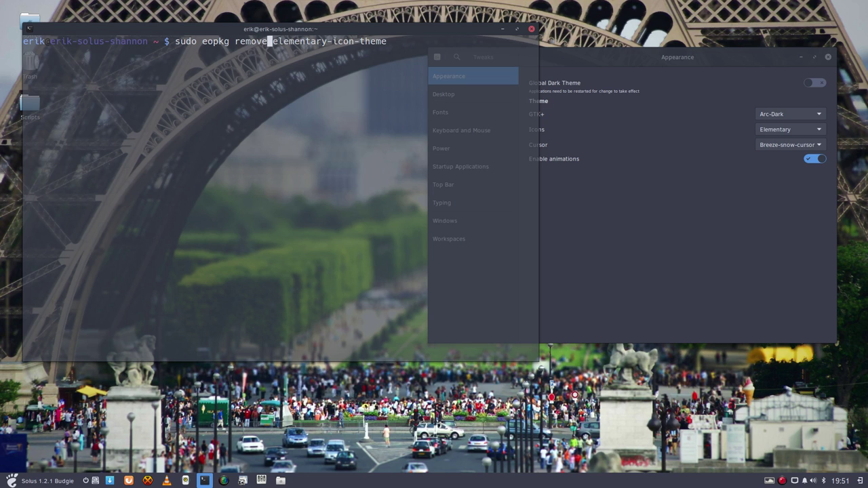
{"action": "key", "text": "BackSpace"}
{"action": "key", "text": "BackSpace"}
{"action": "key", "text": "BackSpace"}
{"action": "key", "text": "BackSpace"}
{"action": "key", "text": "BackSpace"}
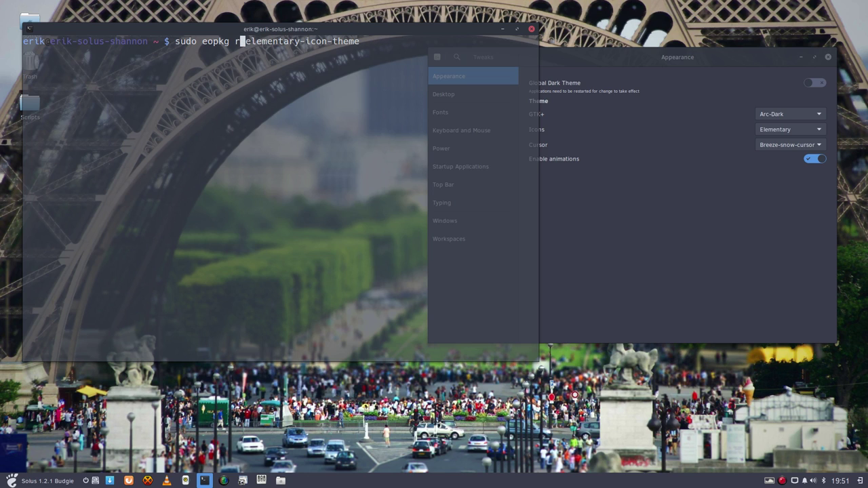
{"action": "type", "text": "m"}
{"action": "key", "text": "Return"}
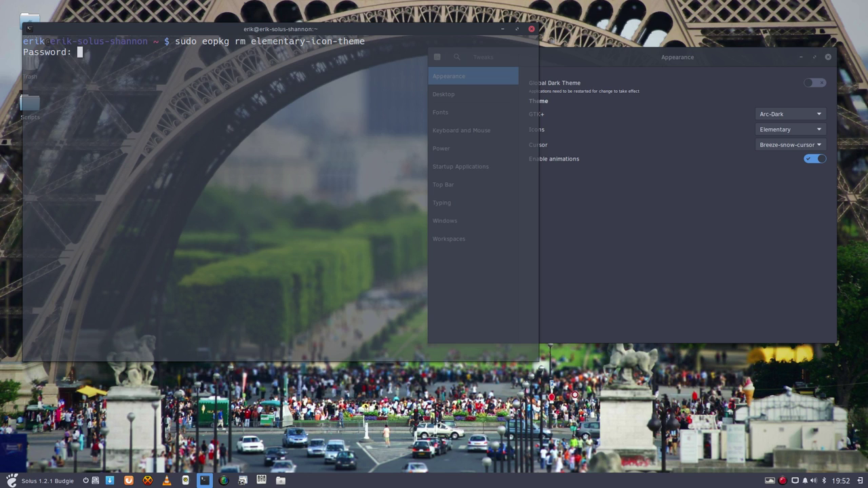
{"action": "key", "text": "Return"}
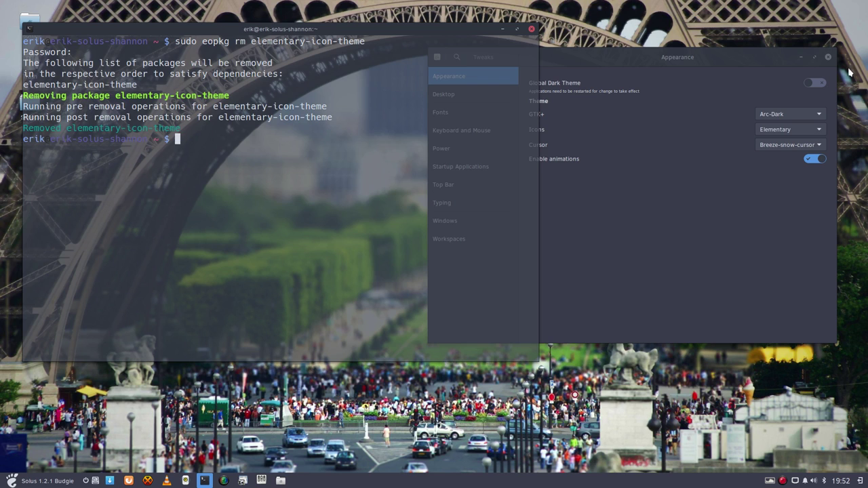
Step: Restore the Tweaks window and set the icon theme to Arc
{"action": "left_click", "coordinate": [797, 93]}
{"action": "left_click", "coordinate": [801, 56]}
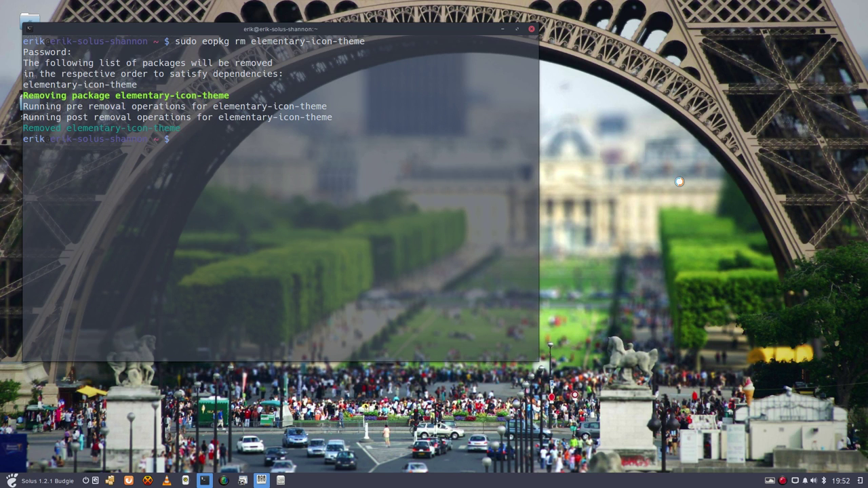
{"action": "left_click", "coordinate": [261, 480]}
{"action": "left_click", "coordinate": [605, 170]}
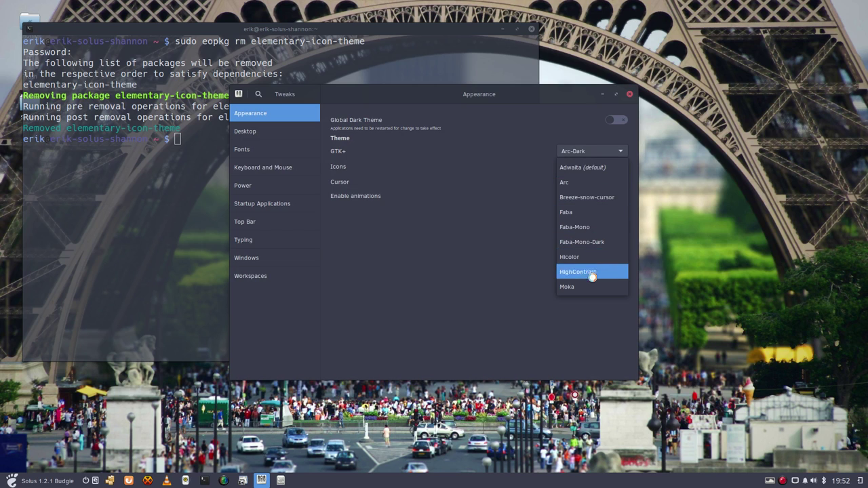
{"action": "left_click", "coordinate": [588, 181]}
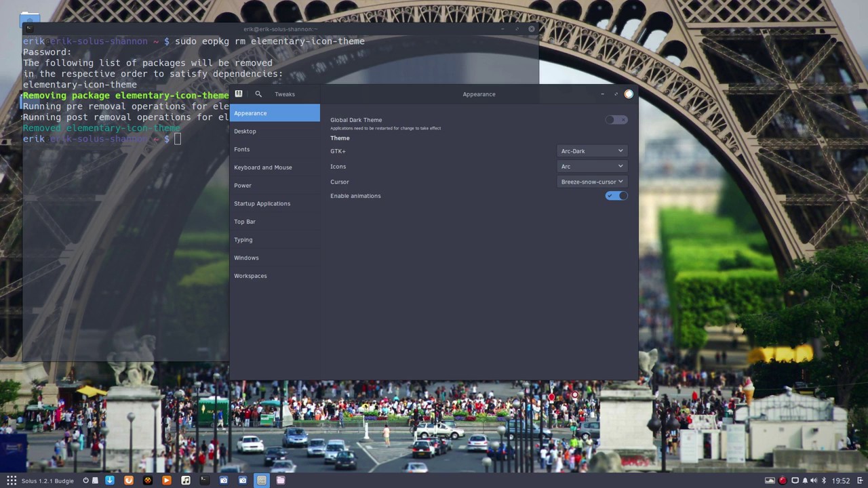
Step: Close Tweaks and rerun ./icon-theme-script.sh from the terminal history
{"action": "left_click", "coordinate": [629, 94]}
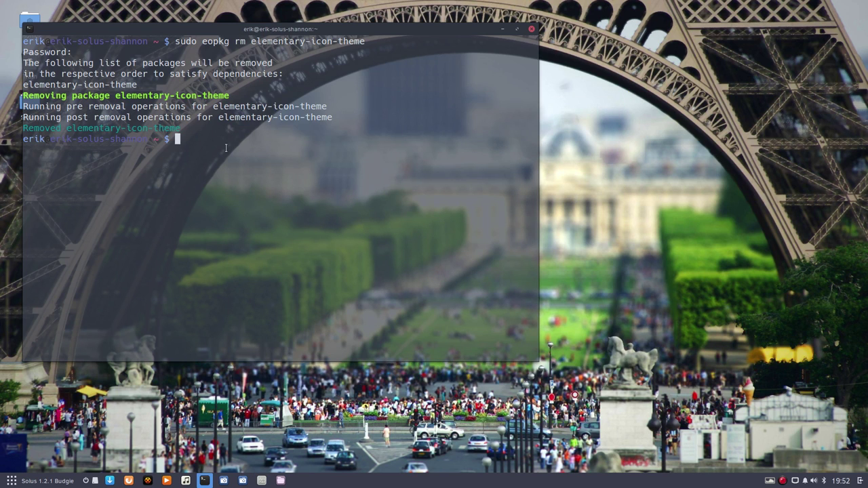
{"action": "key", "text": "Up"}
{"action": "key", "text": "Up"}
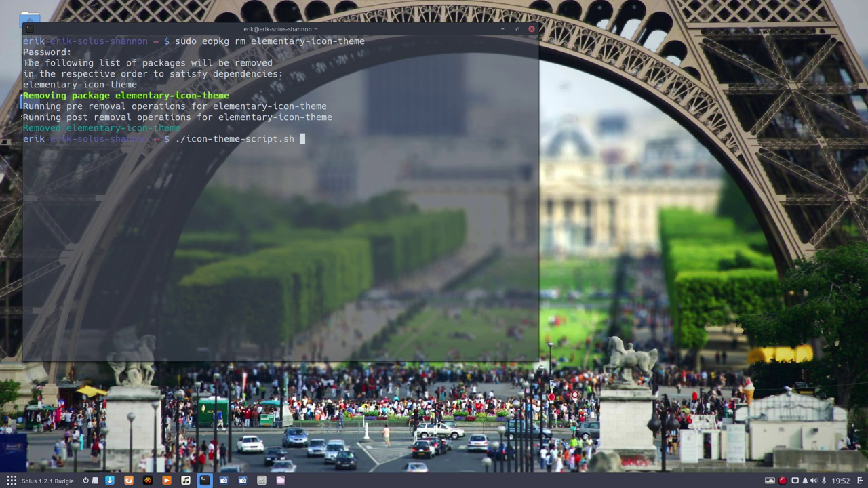
{"action": "key", "text": "Return"}
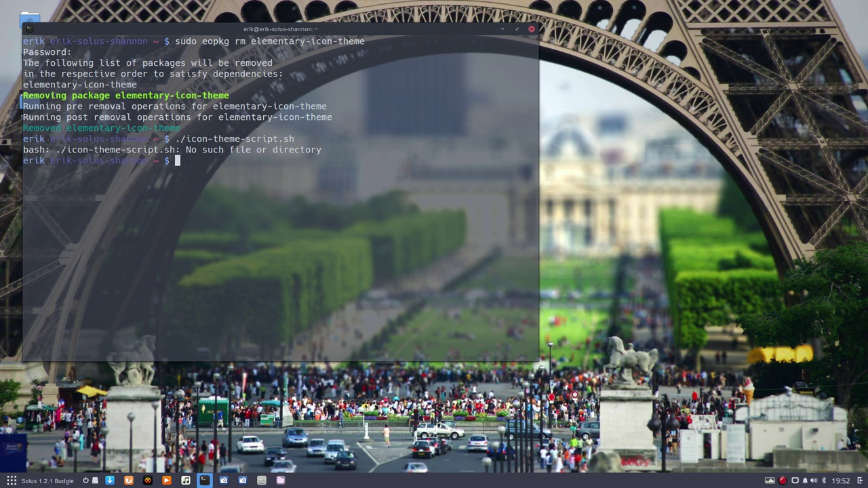
Step: Run ./icon-theme-script.sh from a terminal in the Scripts folder to reinstall elementary-icon-theme 4.0.1
{"action": "left_click", "coordinate": [532, 28]}
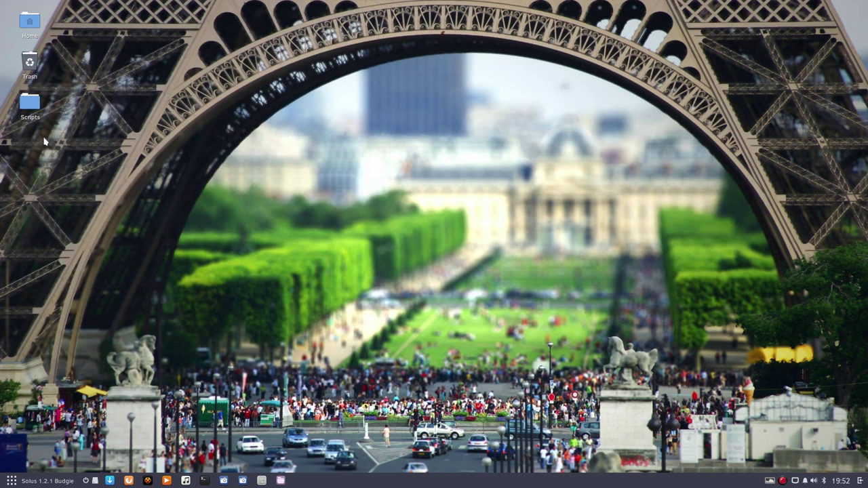
{"action": "right_click", "coordinate": [194, 140]}
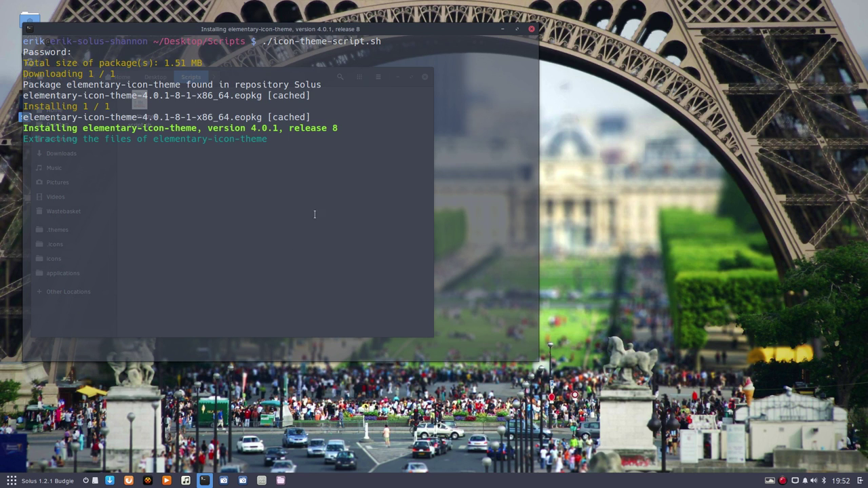
{"action": "left_click", "coordinate": [532, 29]}
{"action": "left_click", "coordinate": [139, 103]}
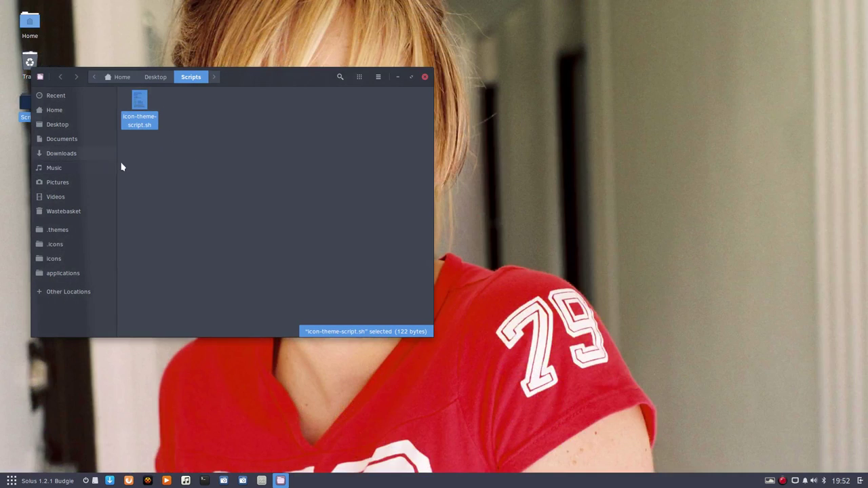
{"action": "left_click_drag", "start_coordinate": [278, 81], "coordinate": [347, 82]}
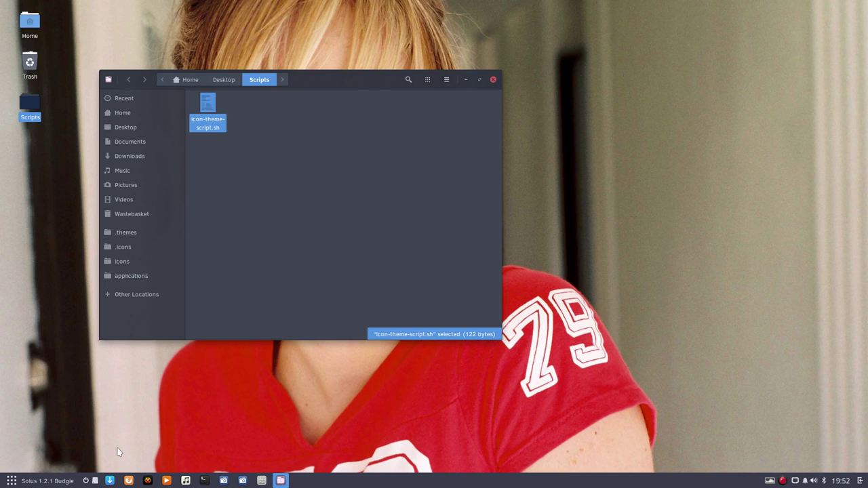
Step: Open Software Center and search for 'elementary'
{"action": "left_click", "coordinate": [110, 480]}
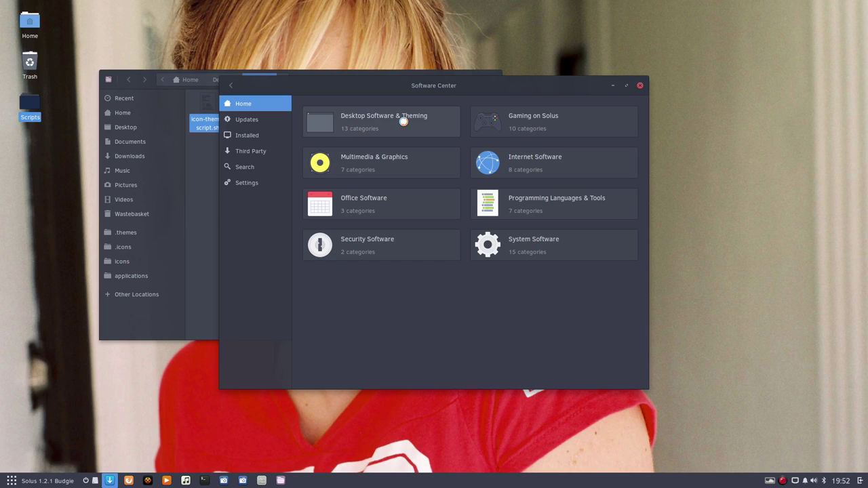
{"action": "left_click", "coordinate": [253, 166]}
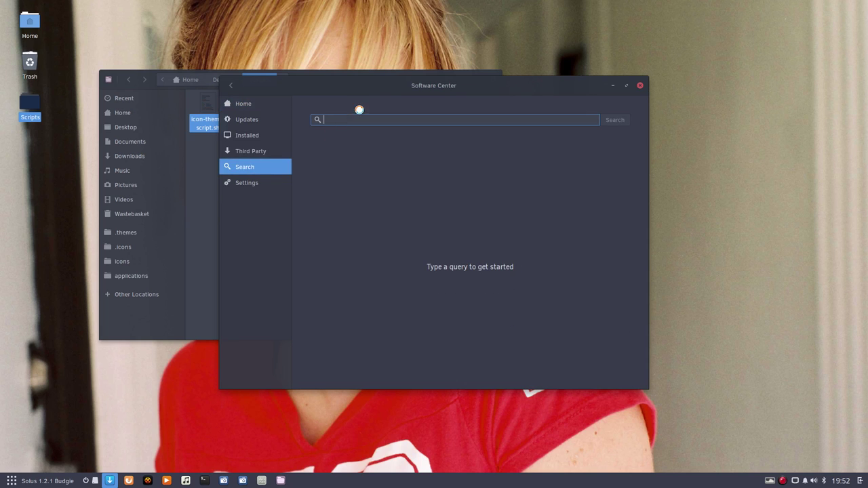
{"action": "left_click_drag", "start_coordinate": [377, 82], "coordinate": [481, 133]}
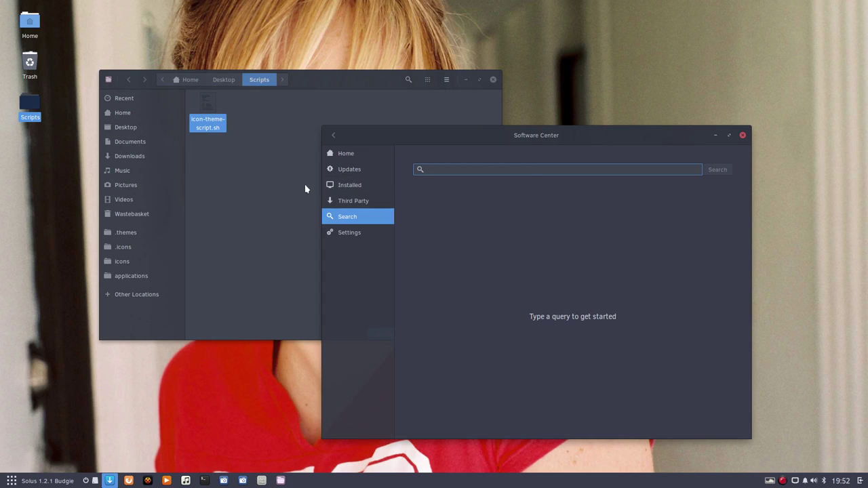
{"action": "type", "text": "elementary"}
{"action": "key", "text": "Return"}
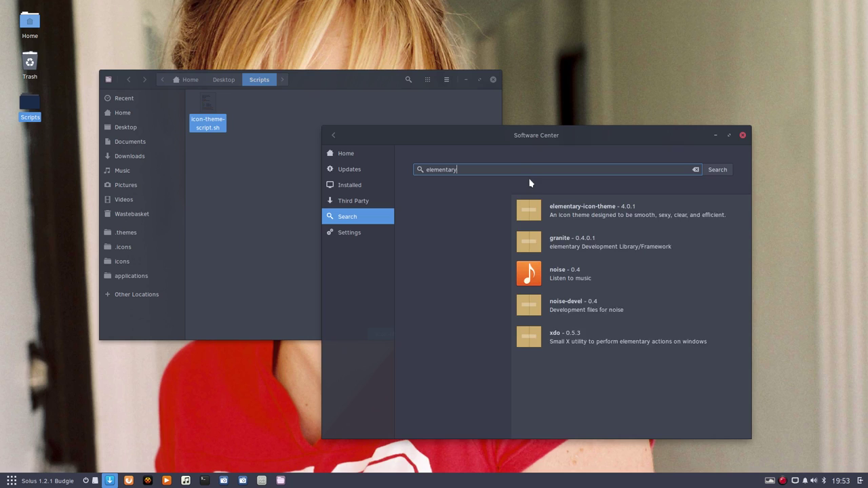
Step: Remove elementary-icon-theme, authenticating with the password, then close Software Center
{"action": "left_click", "coordinate": [517, 216]}
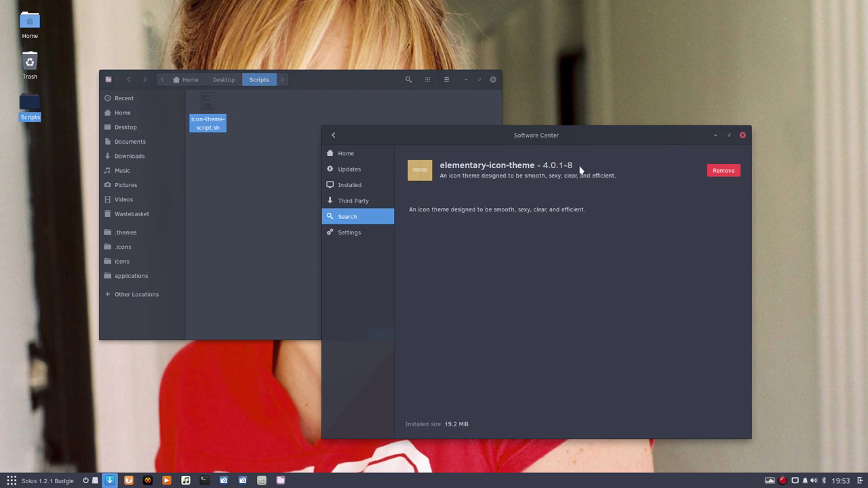
{"action": "left_click", "coordinate": [723, 172]}
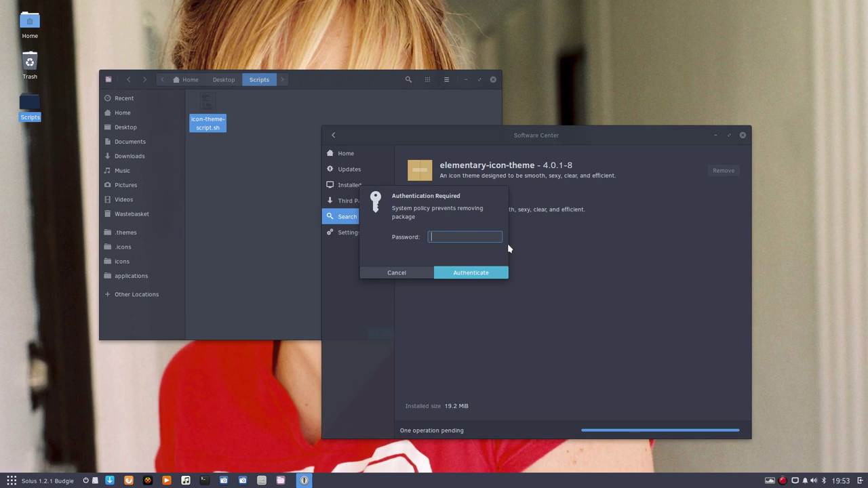
{"action": "type", "text": "••••••"}
{"action": "key", "text": "Return"}
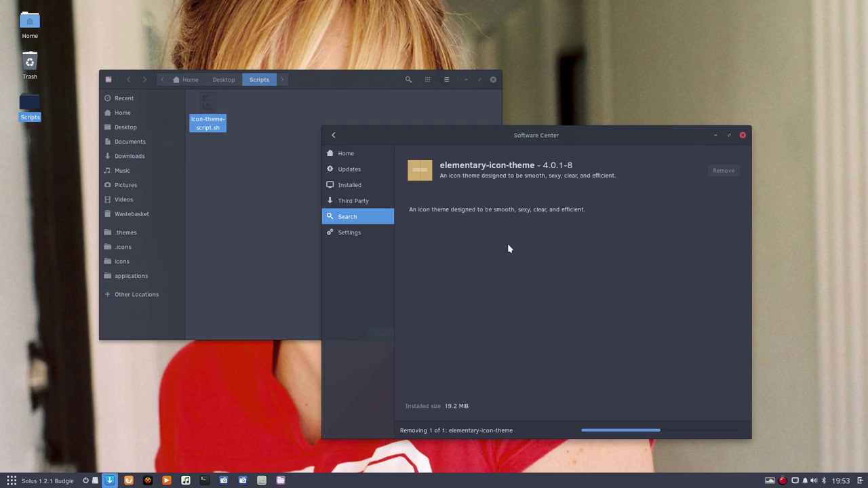
{"action": "left_click", "coordinate": [742, 136]}
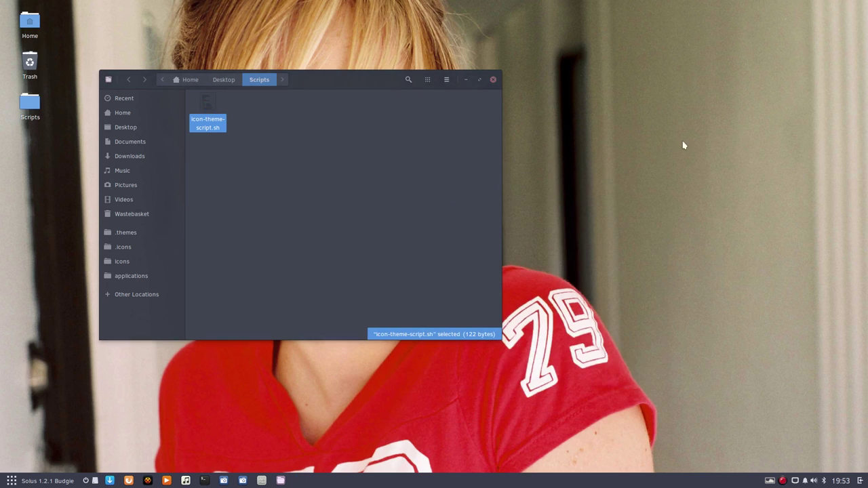
Step: Relaunch Software Center at the upper right, then raise Files with icon-theme-script.sh selected
{"action": "left_click", "coordinate": [288, 178]}
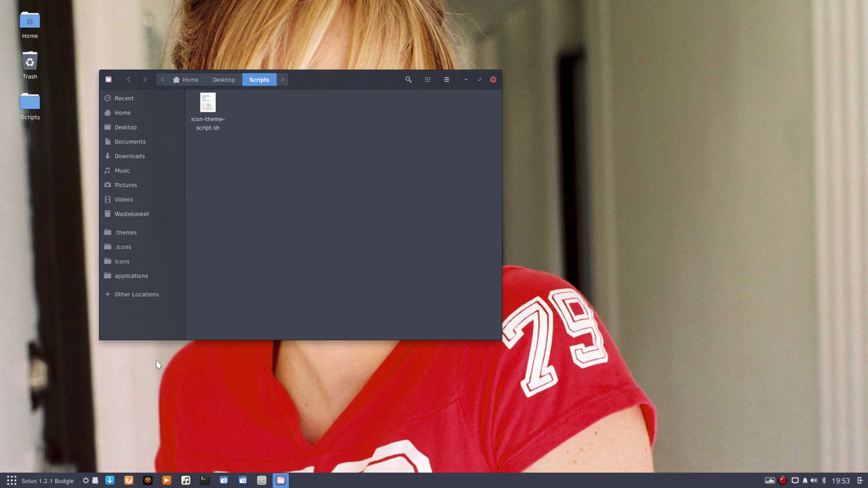
{"action": "left_click", "coordinate": [109, 481]}
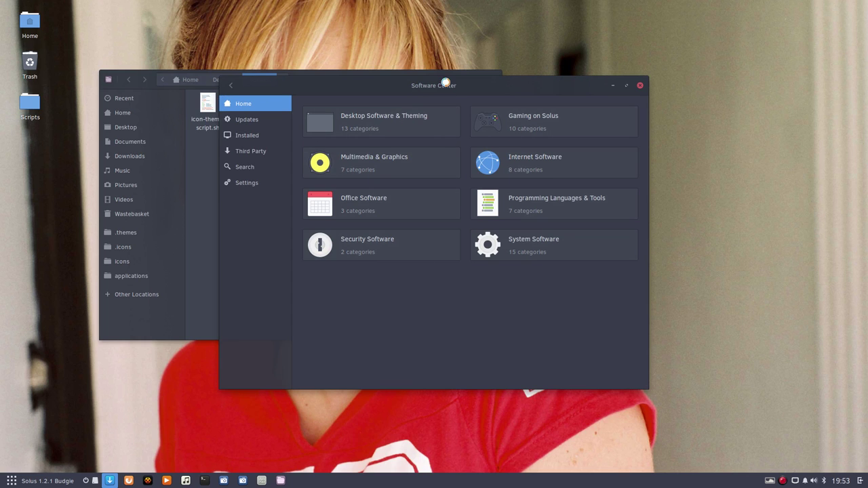
{"action": "left_click_drag", "start_coordinate": [446, 82], "coordinate": [456, 126]}
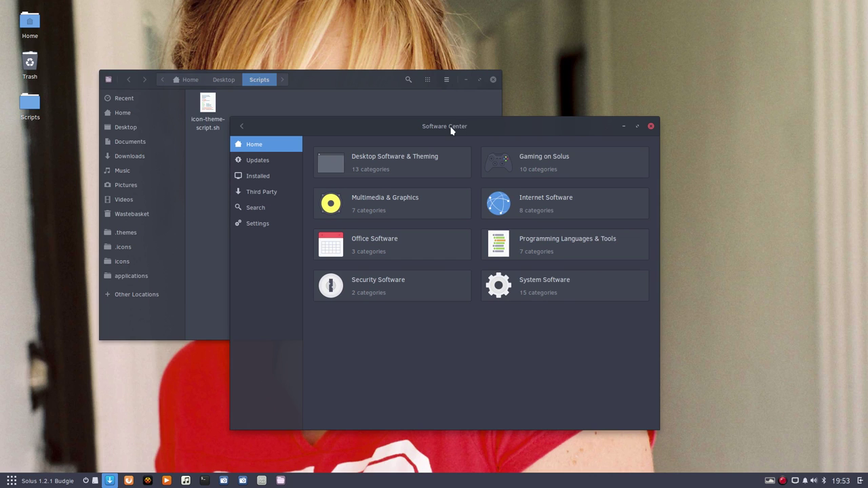
{"action": "left_click_drag", "start_coordinate": [451, 131], "coordinate": [612, 61]}
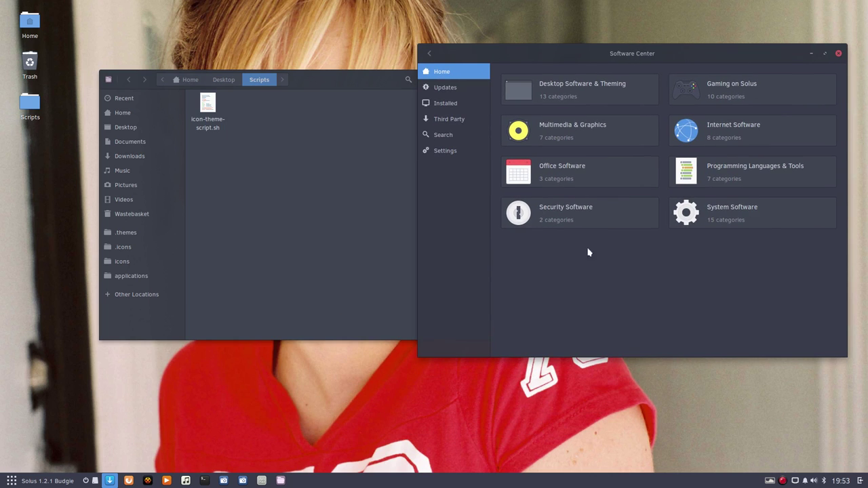
{"action": "left_click", "coordinate": [309, 180]}
{"action": "left_click", "coordinate": [208, 105]}
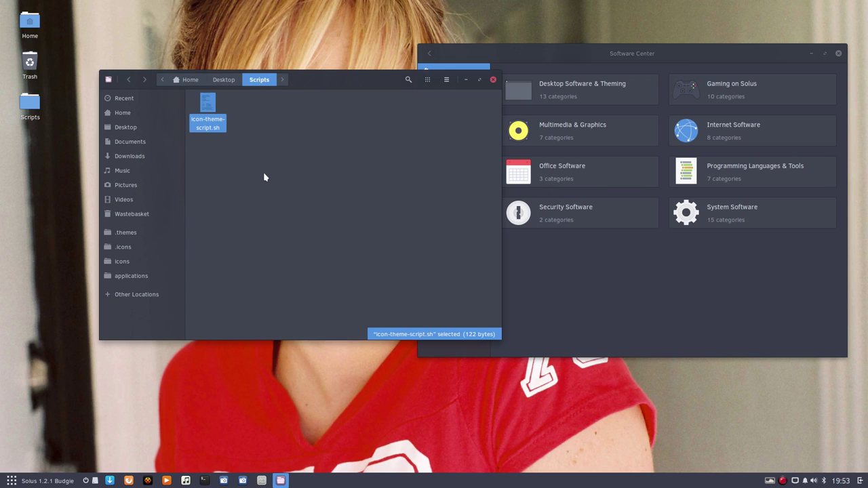